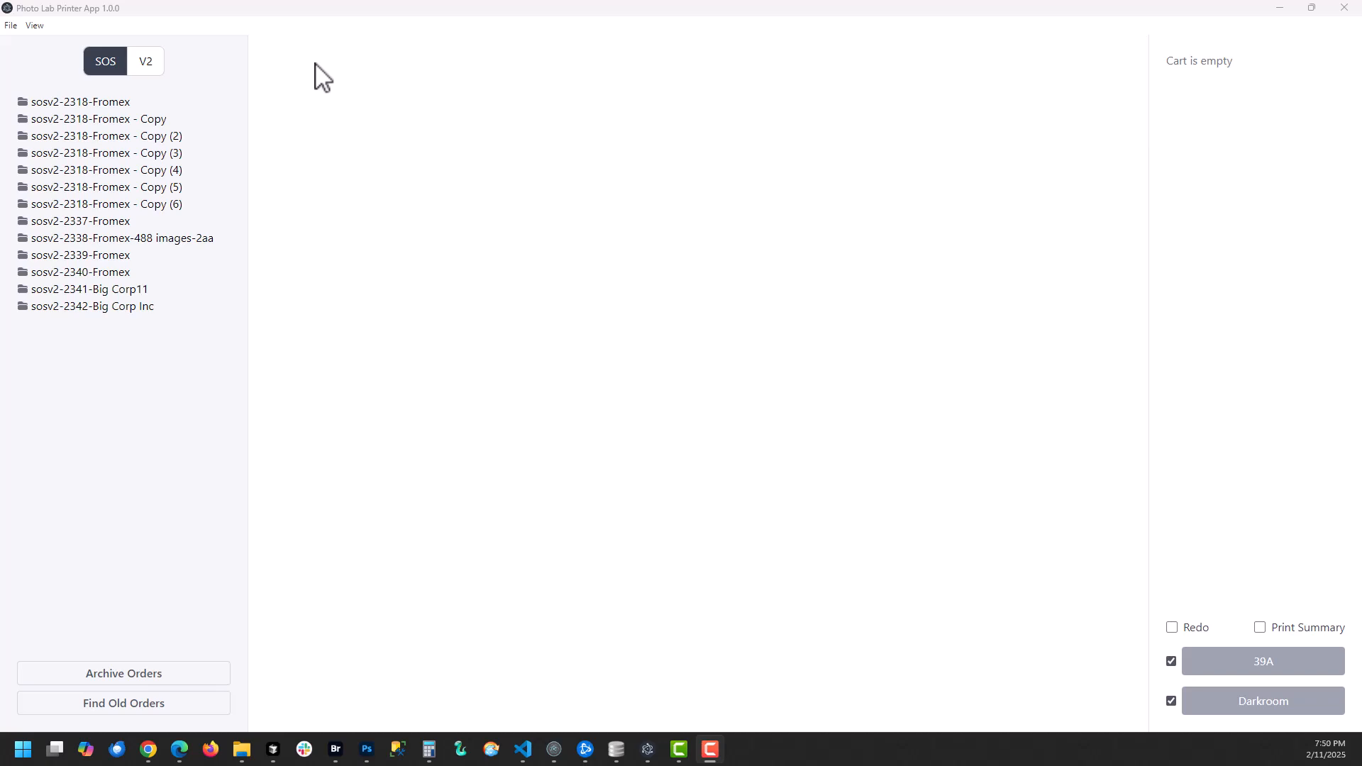
Step: Compare the order folders listed for SOS with those for V2, ending on the SOS list
{"action": "left_click", "coordinate": [293, 10]}
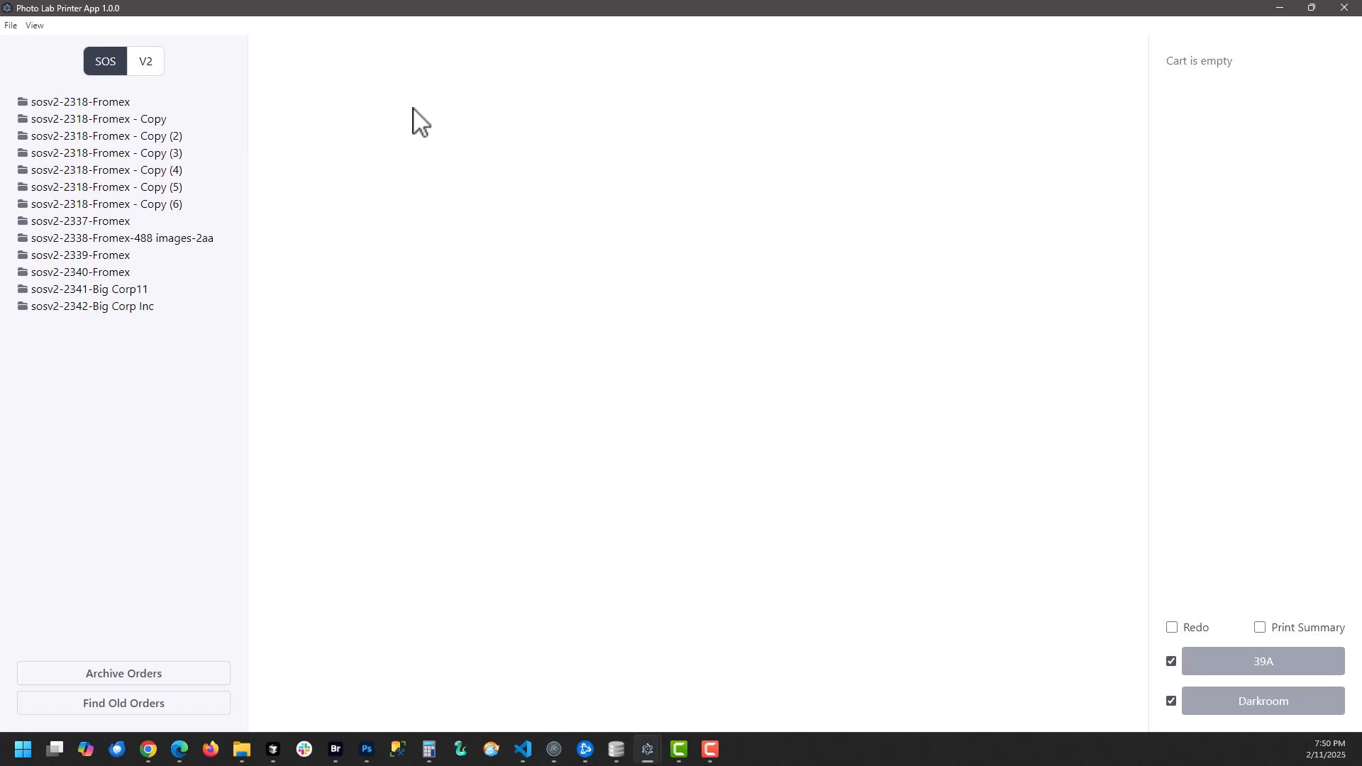
{"action": "left_click", "coordinate": [146, 65]}
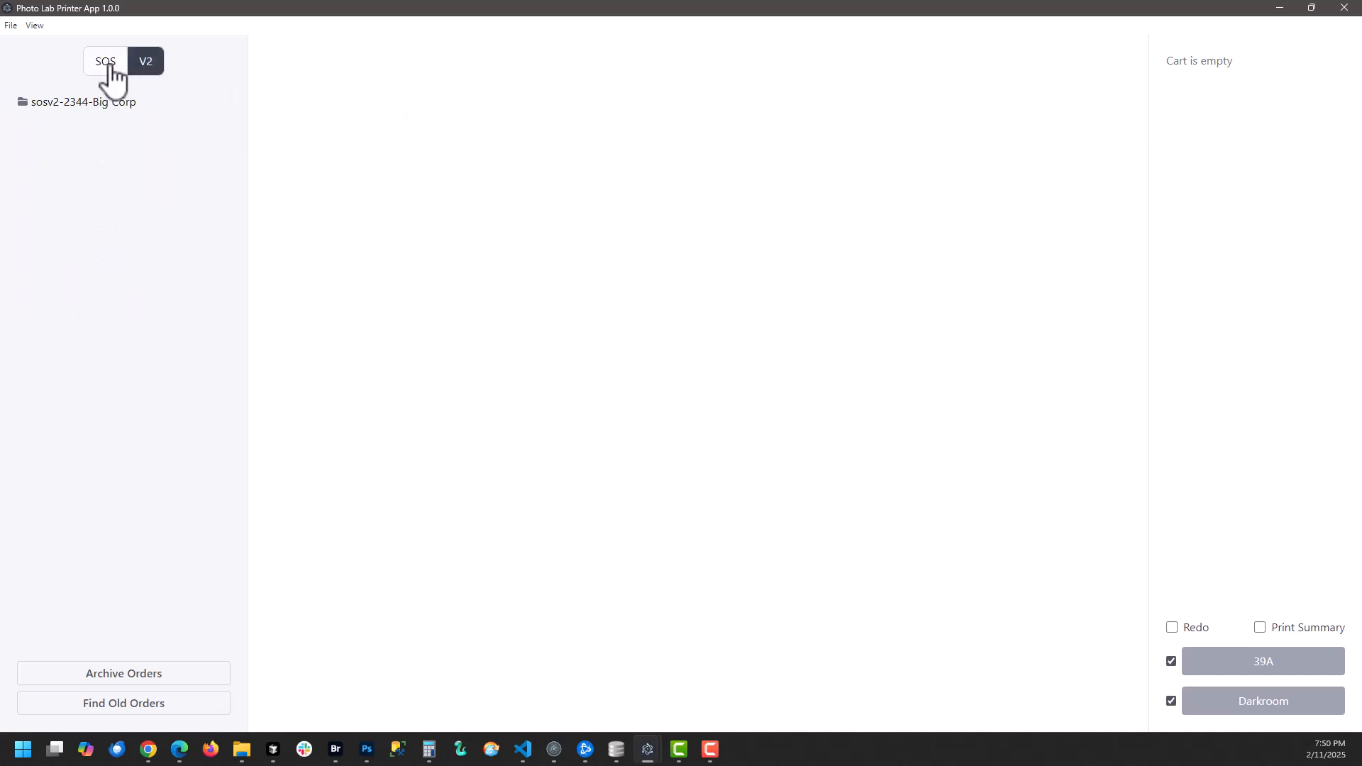
{"action": "left_click", "coordinate": [105, 64]}
{"action": "left_click", "coordinate": [149, 73]}
{"action": "left_click", "coordinate": [104, 65]}
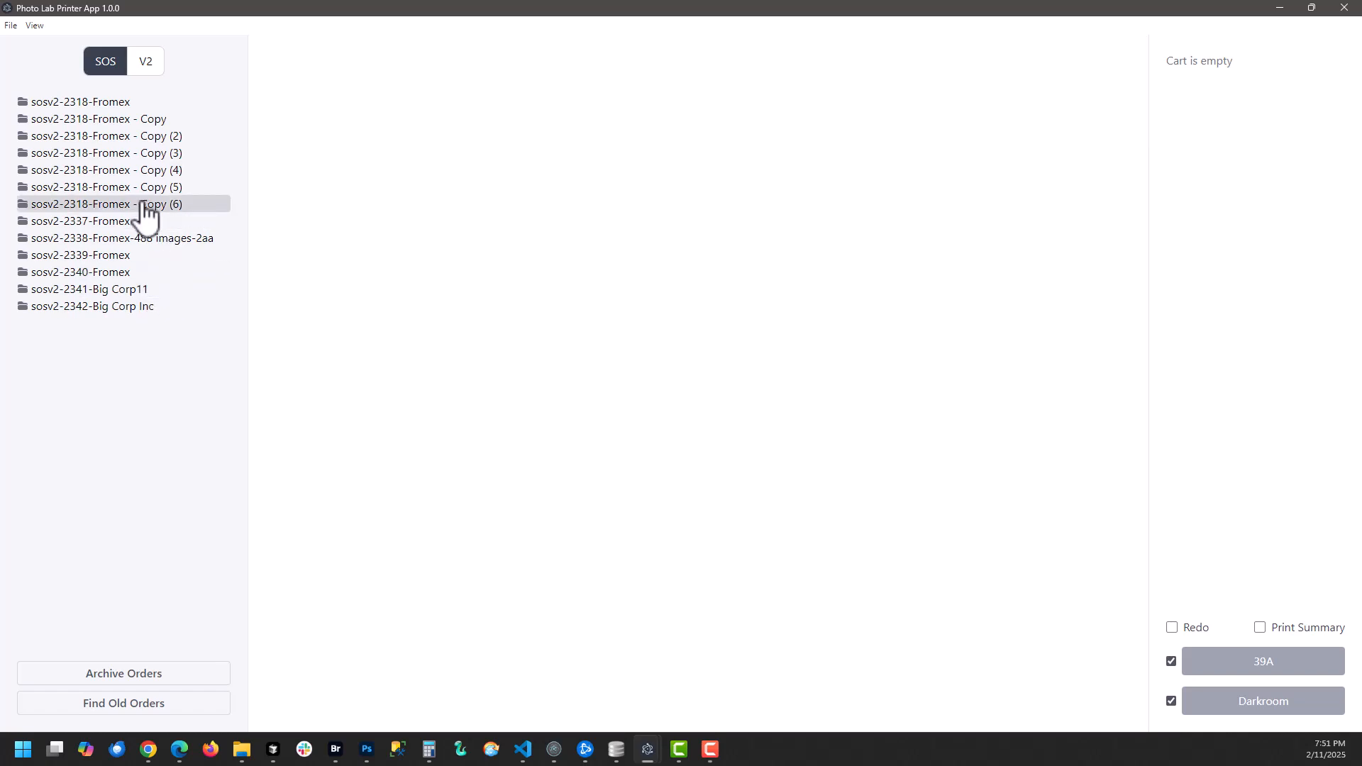
{"action": "left_click", "coordinate": [146, 64]}
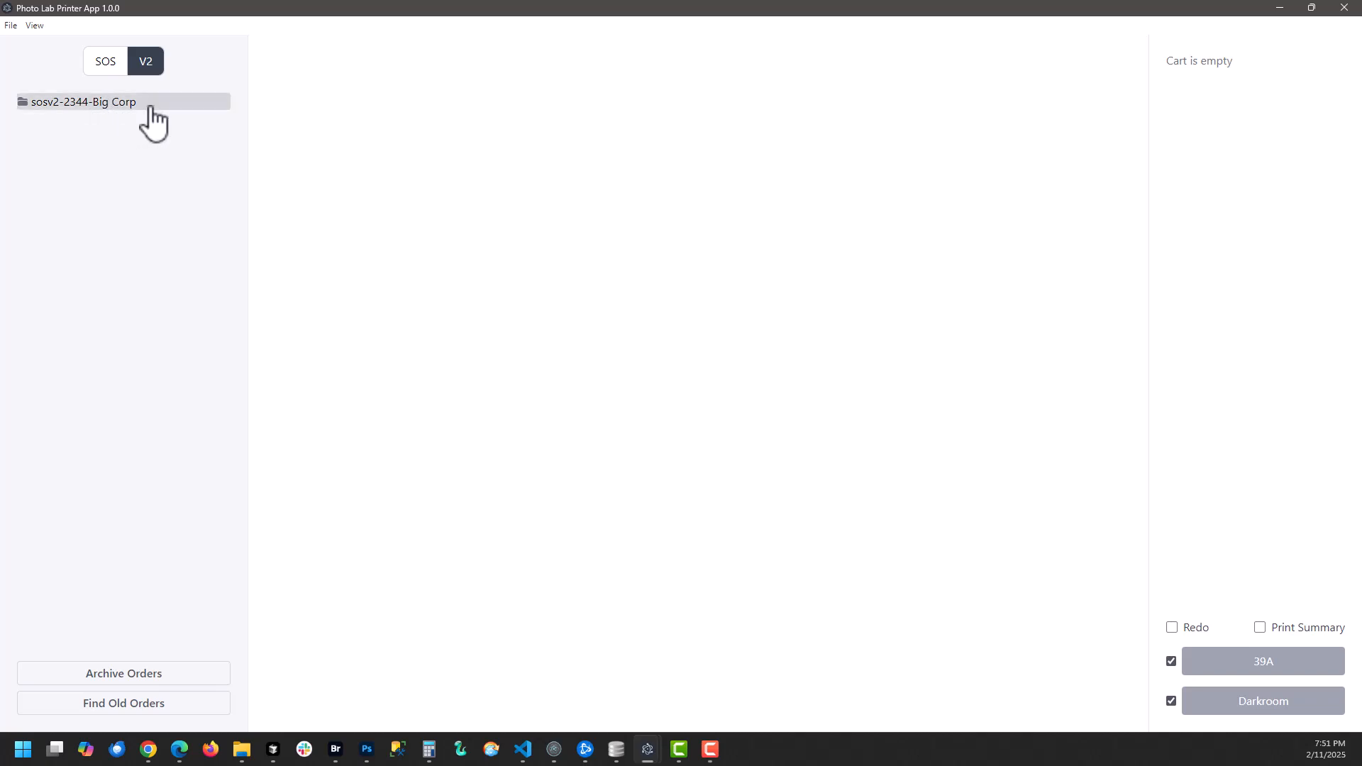
{"action": "left_click", "coordinate": [106, 64]}
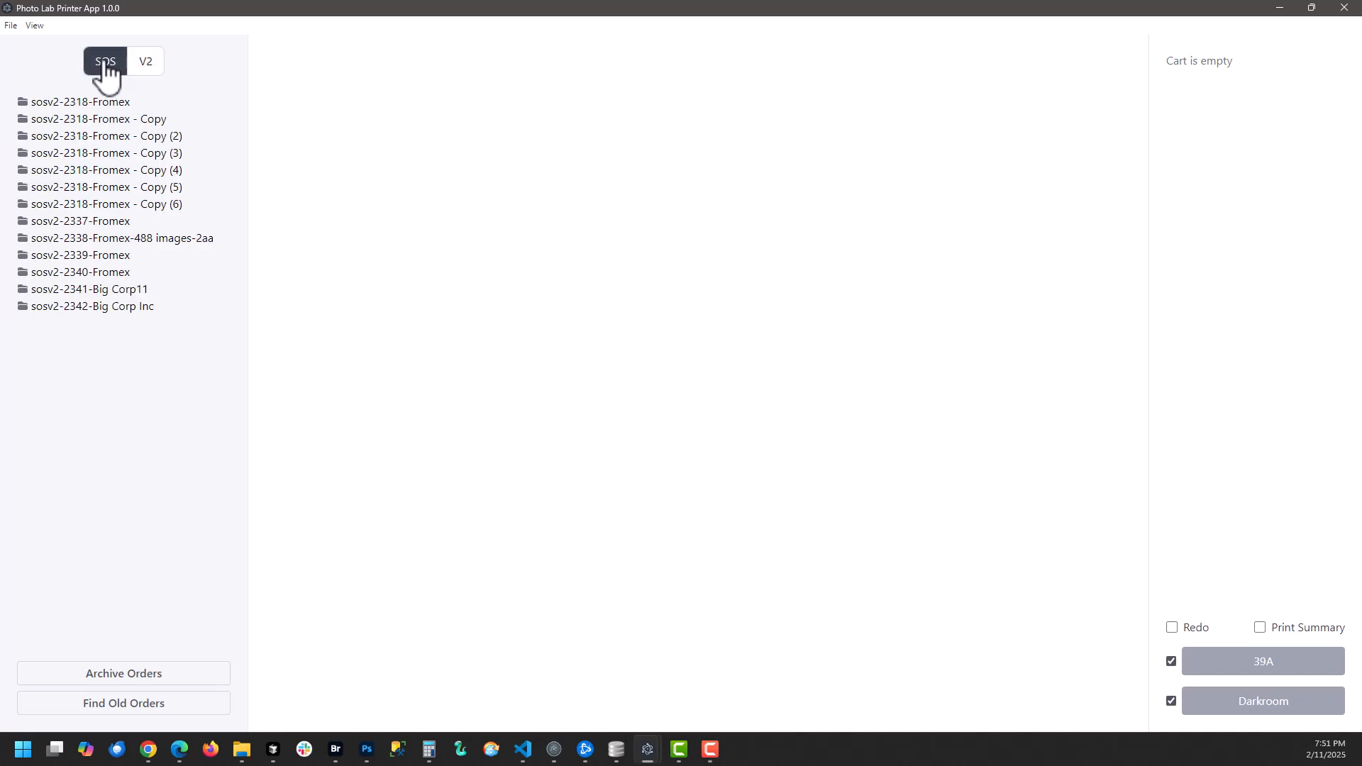
Step: Open the first Fromex order, and in File Explorer inspect its Luster Prints folder and the 8x10-qty-1-each subfolder
{"action": "left_click", "coordinate": [86, 103]}
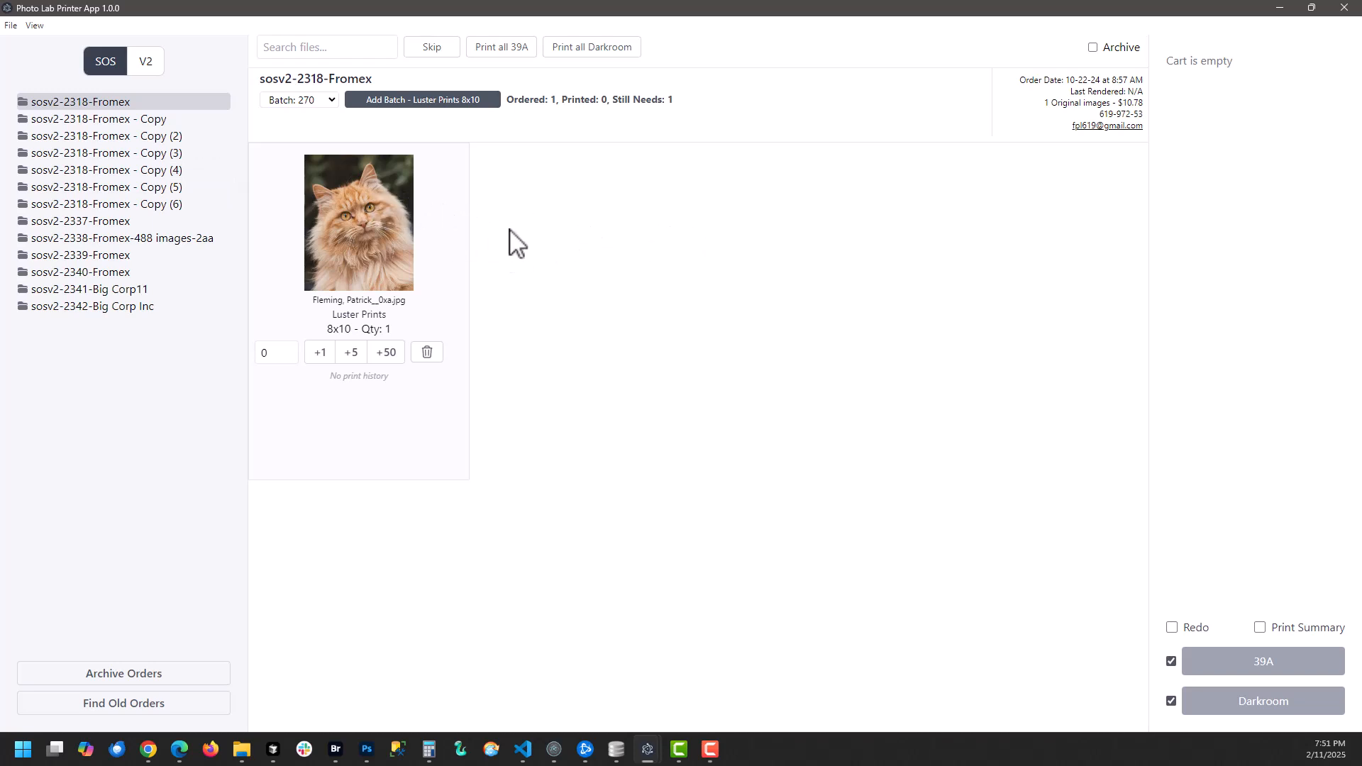
{"action": "left_click", "coordinate": [241, 749]}
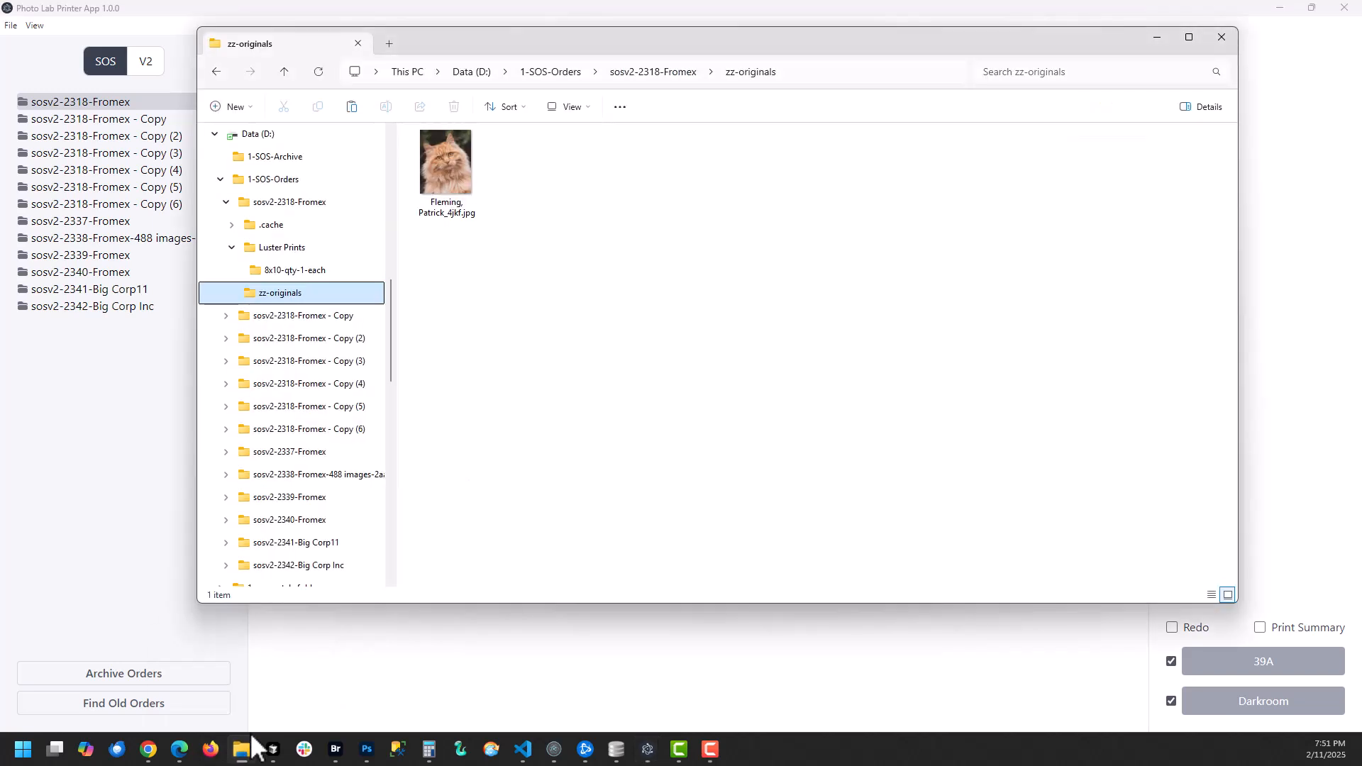
{"action": "left_click", "coordinate": [275, 202]}
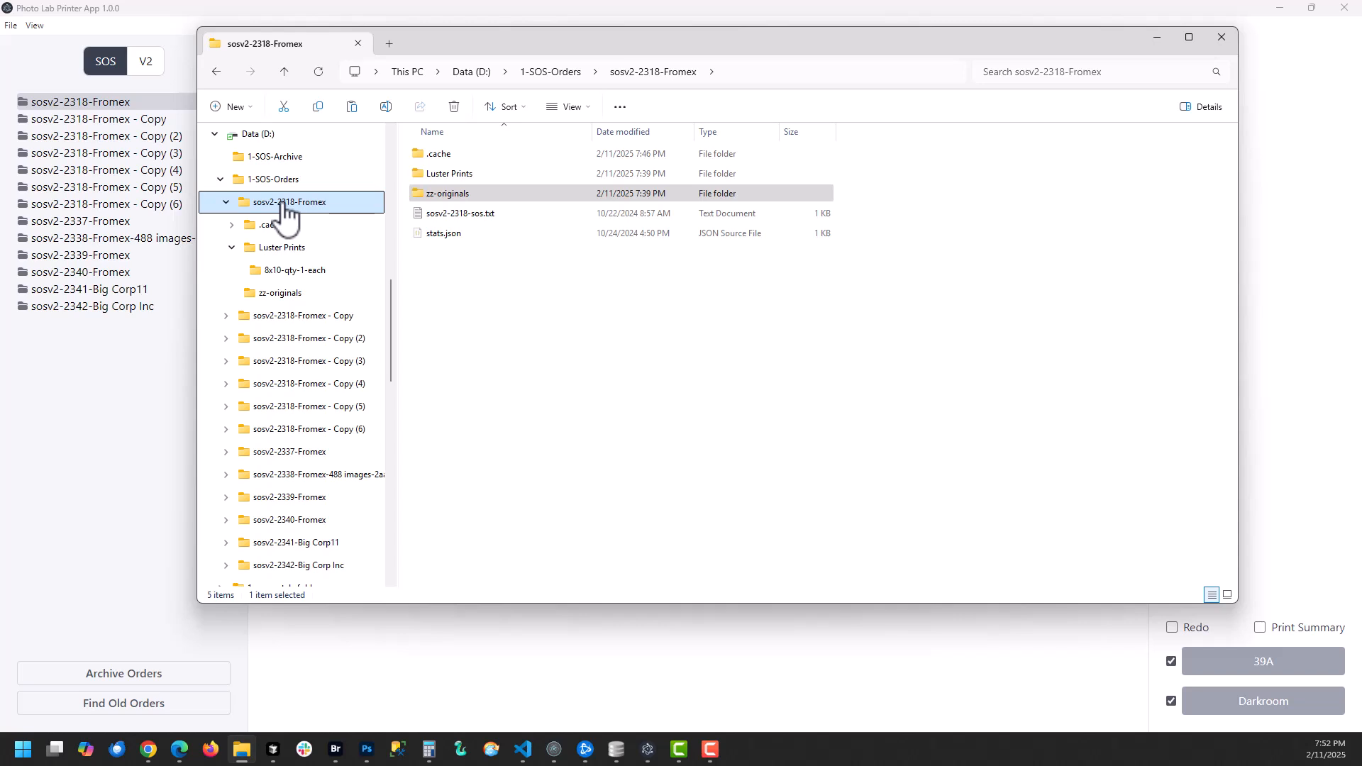
{"action": "left_click", "coordinate": [302, 249]}
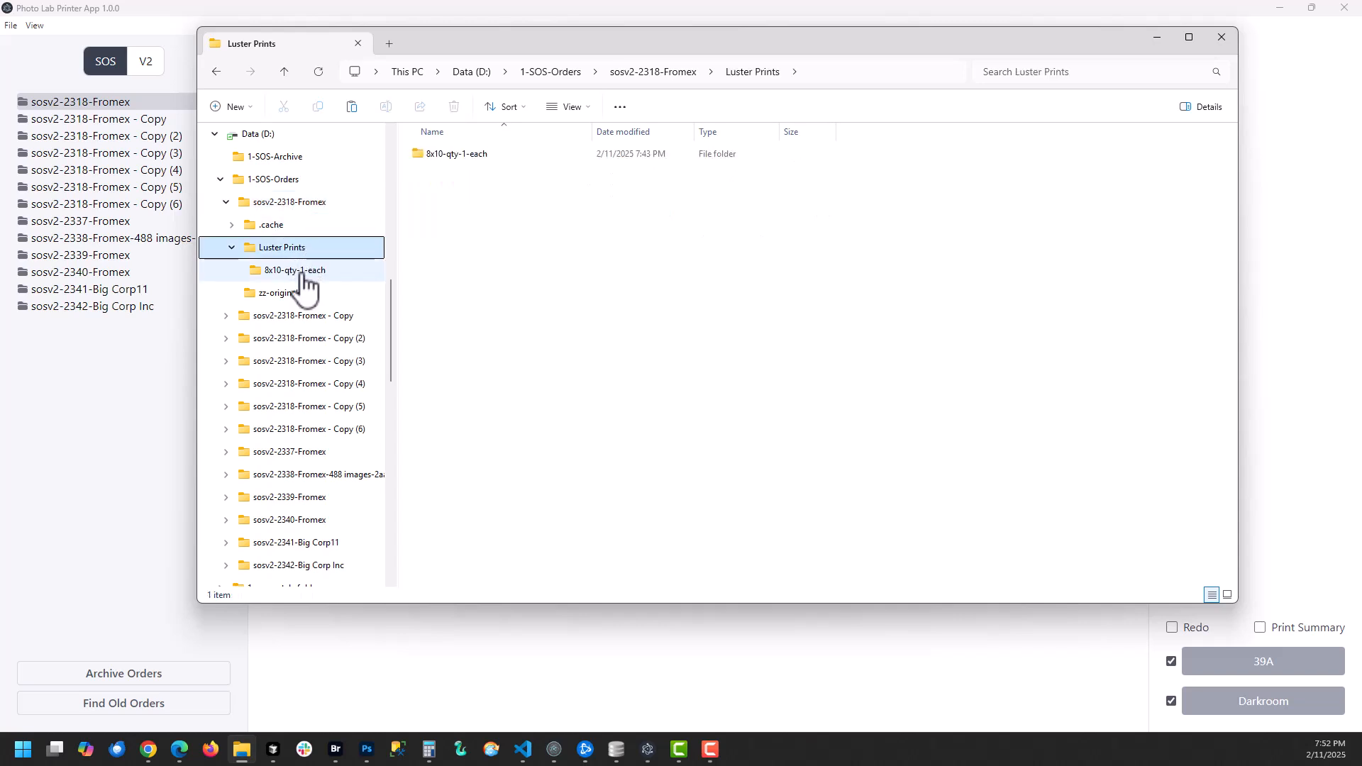
{"action": "left_click", "coordinate": [303, 275]}
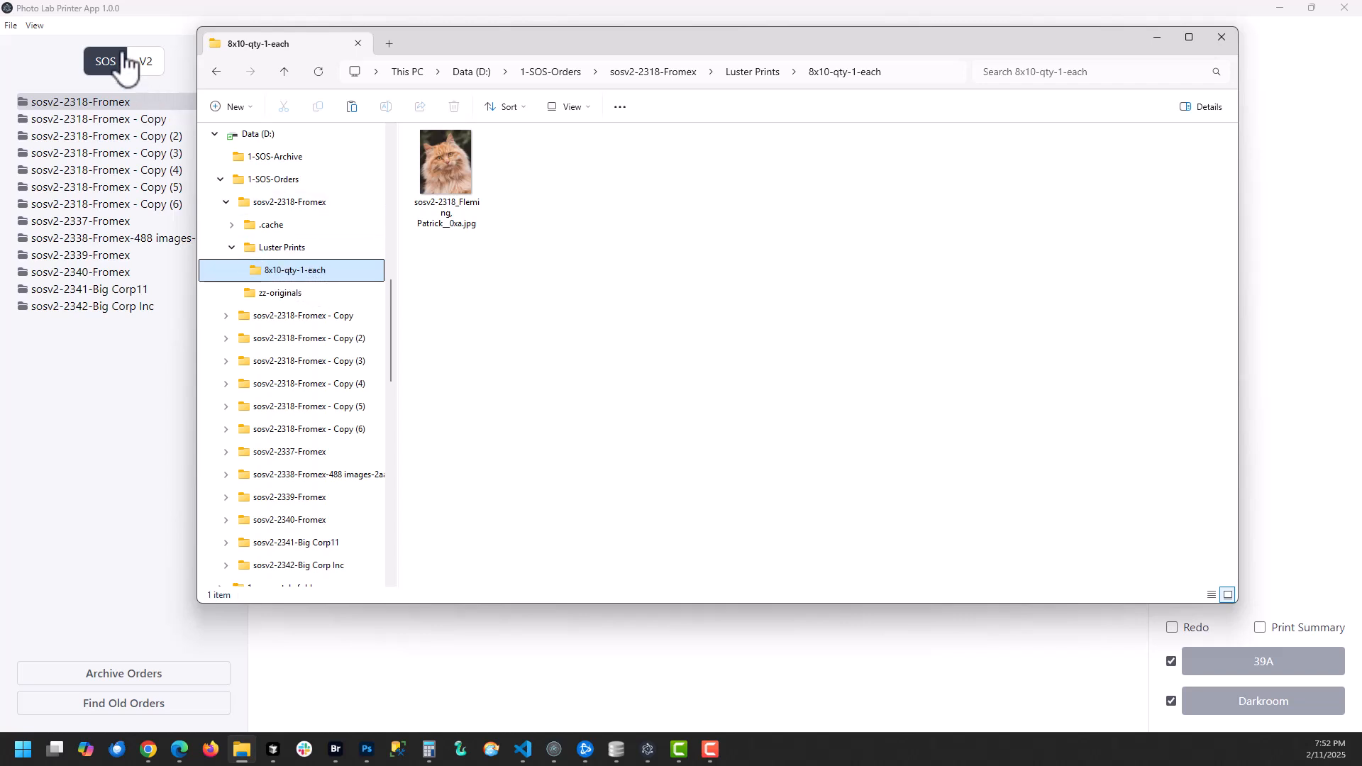
{"action": "left_click", "coordinate": [282, 248]}
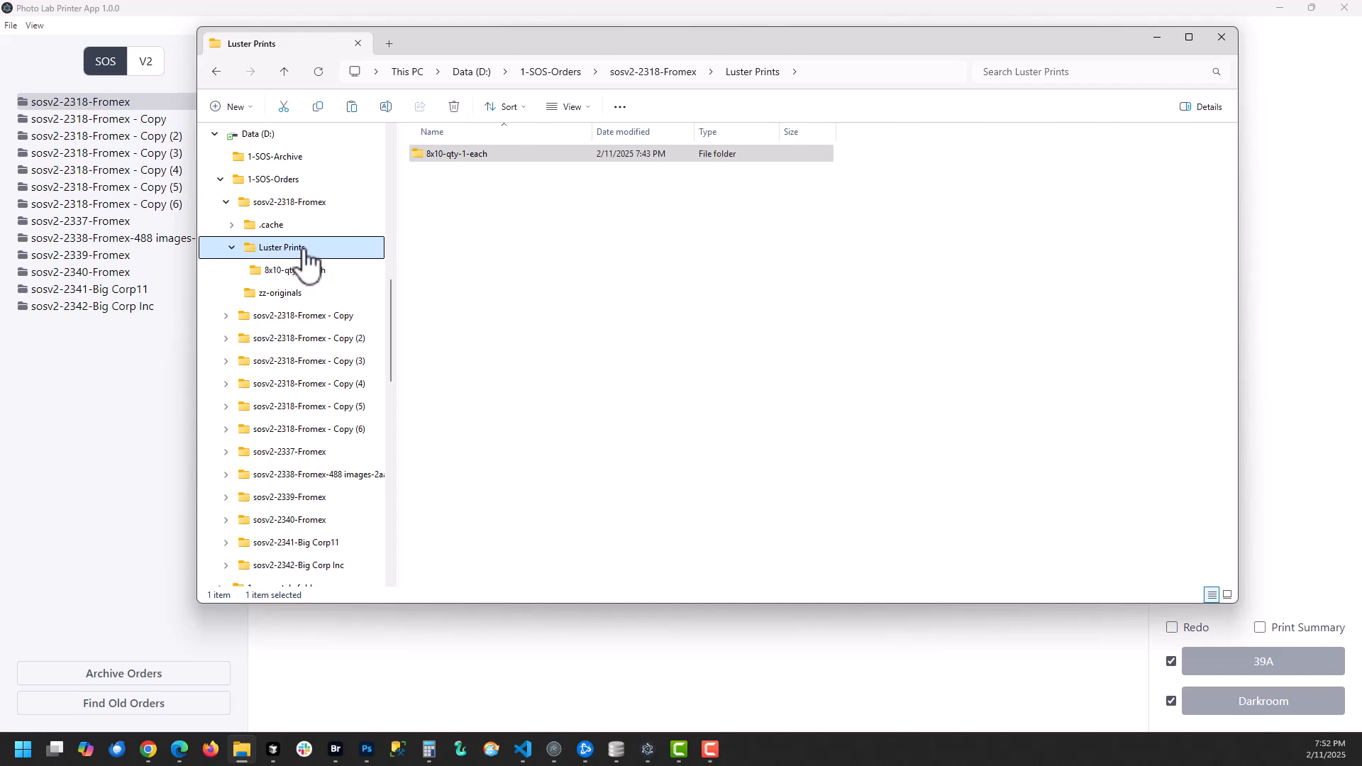
{"action": "left_click", "coordinate": [288, 271]}
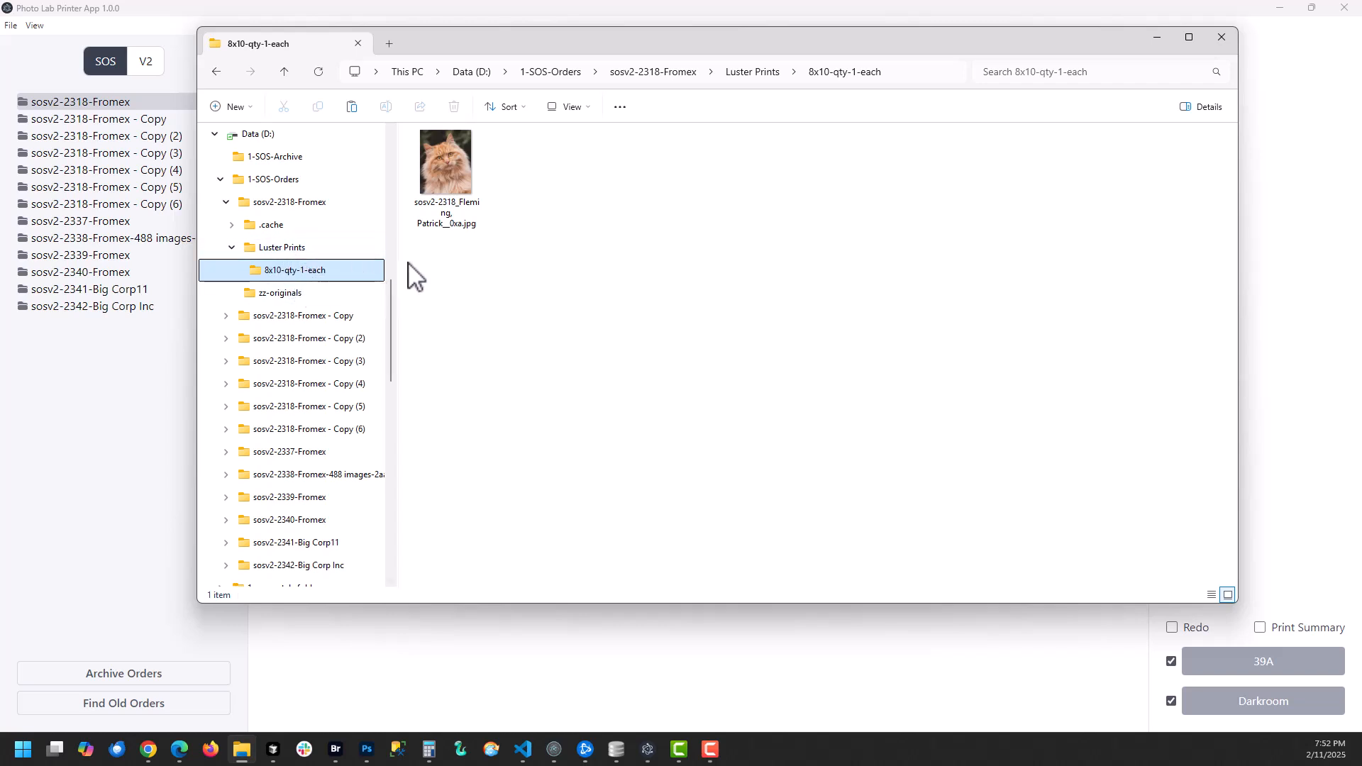
Step: Collapse the Luster Prints folder and inspect zz-originals, the parent order folder and its Copy, Copy (2) and Copy (4) duplicates
{"action": "left_click", "coordinate": [233, 248]}
{"action": "left_click", "coordinate": [278, 270]}
{"action": "left_click", "coordinate": [291, 203]}
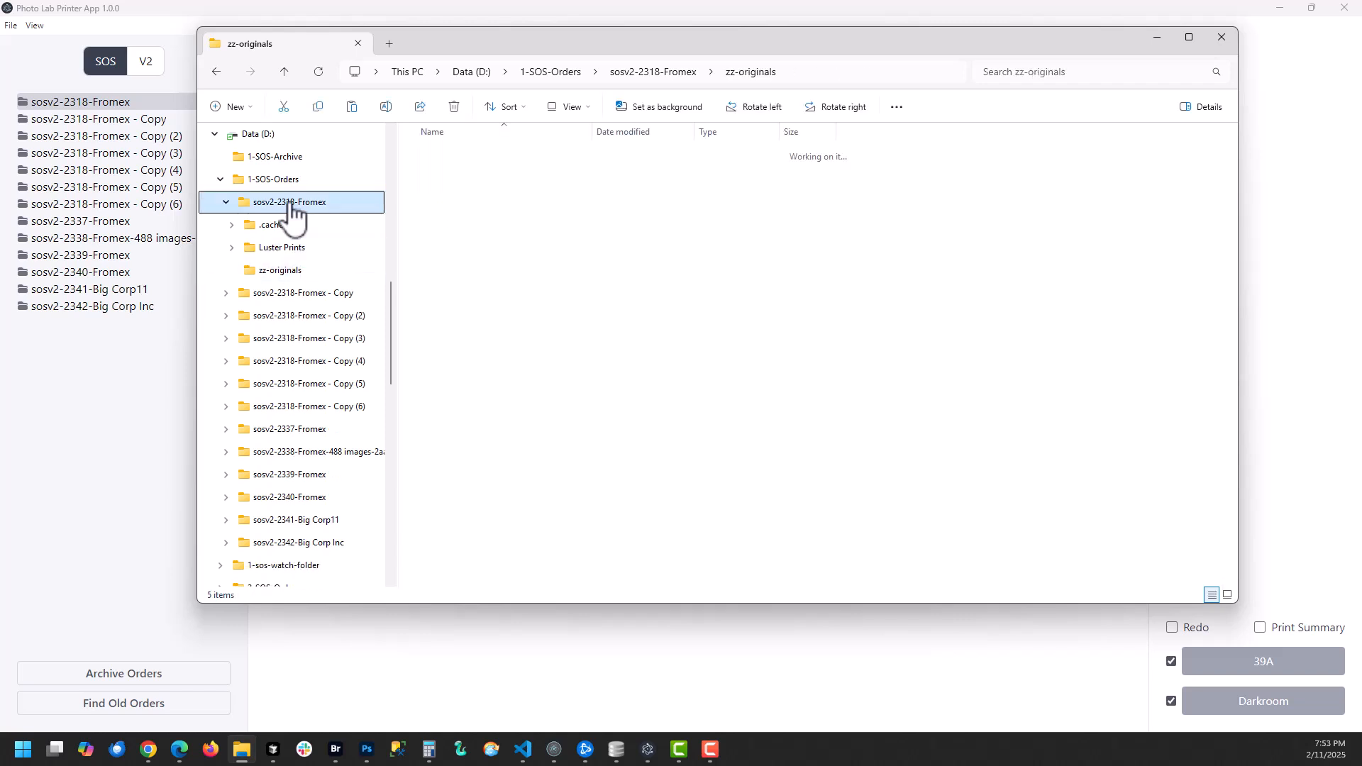
{"action": "left_click", "coordinate": [292, 294]}
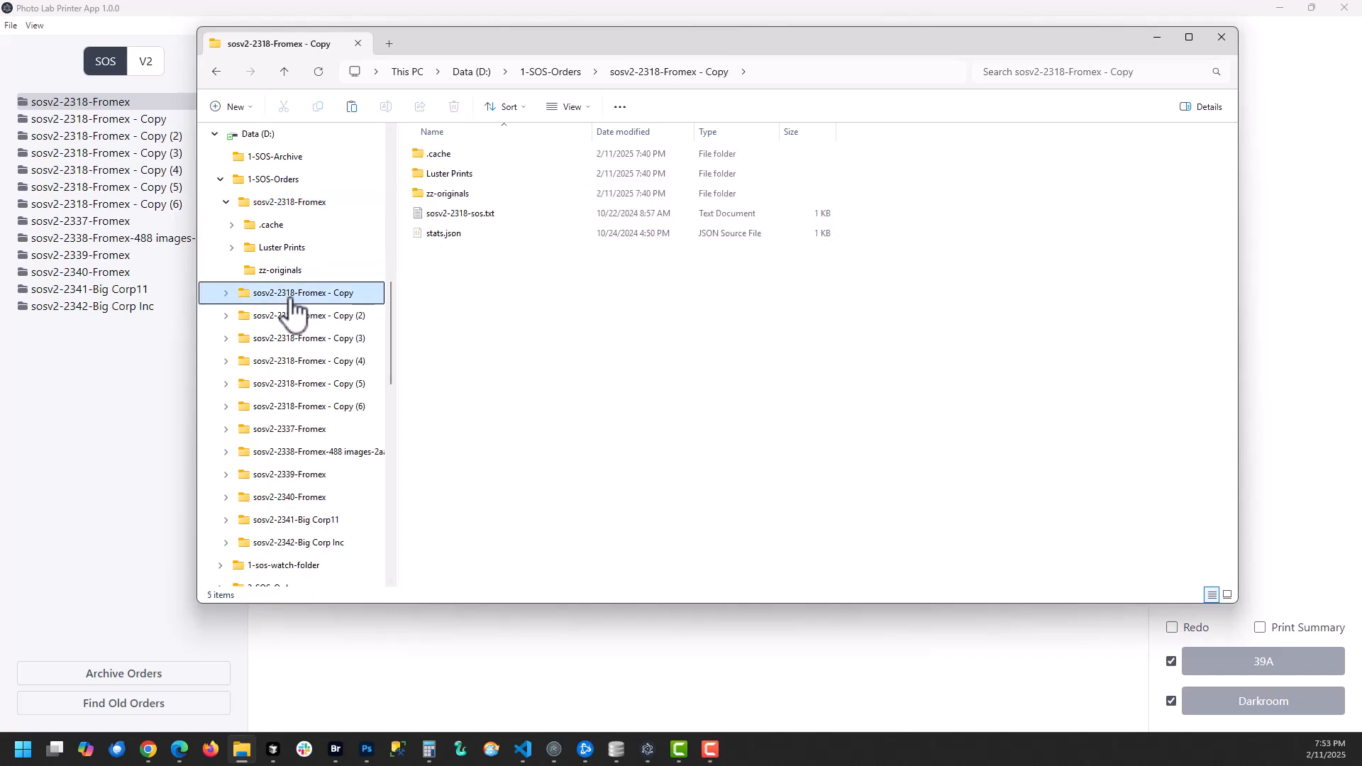
{"action": "left_click", "coordinate": [288, 323]}
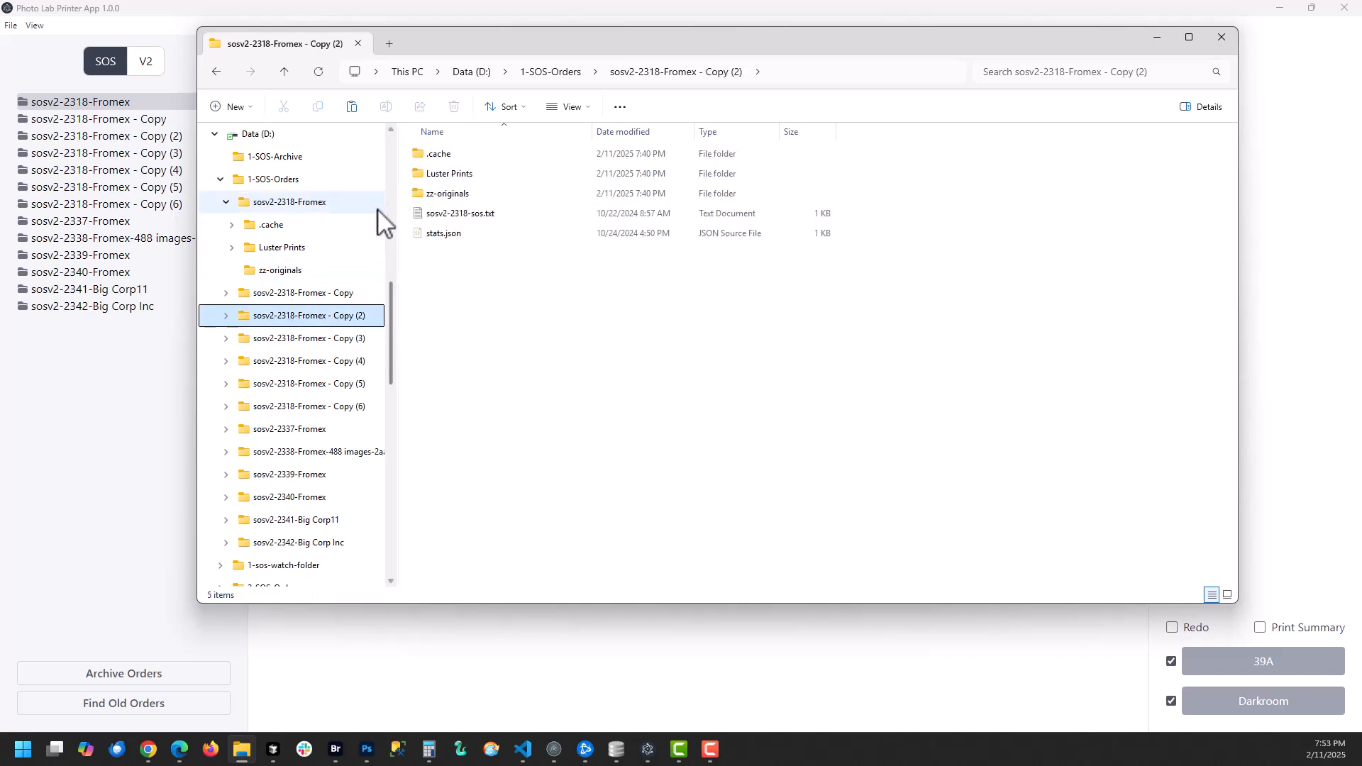
{"action": "left_click", "coordinate": [311, 363]}
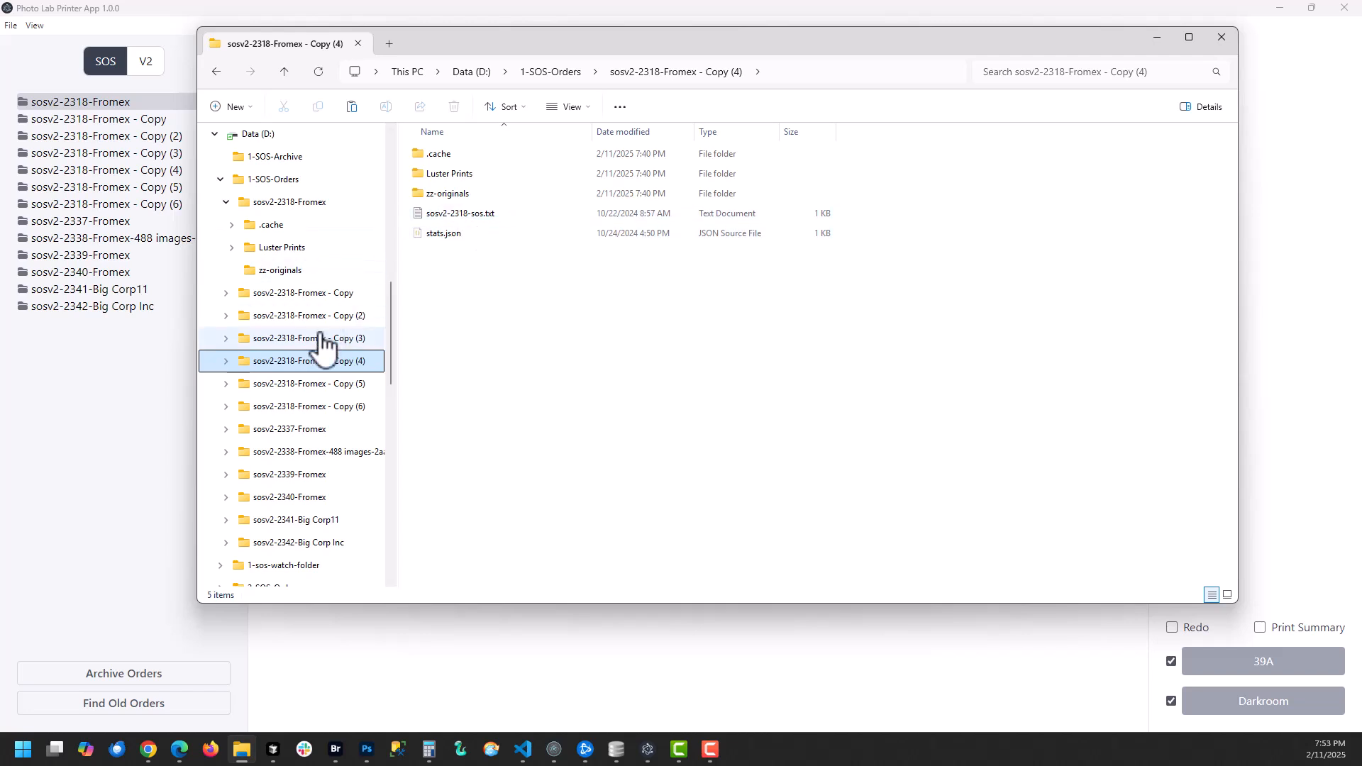
Step: In Photo Lab Printer App, view the first Fromex copy, the 488-image order and the order below it, reviewing that last order's images through to the end
{"action": "left_click", "coordinate": [128, 120]}
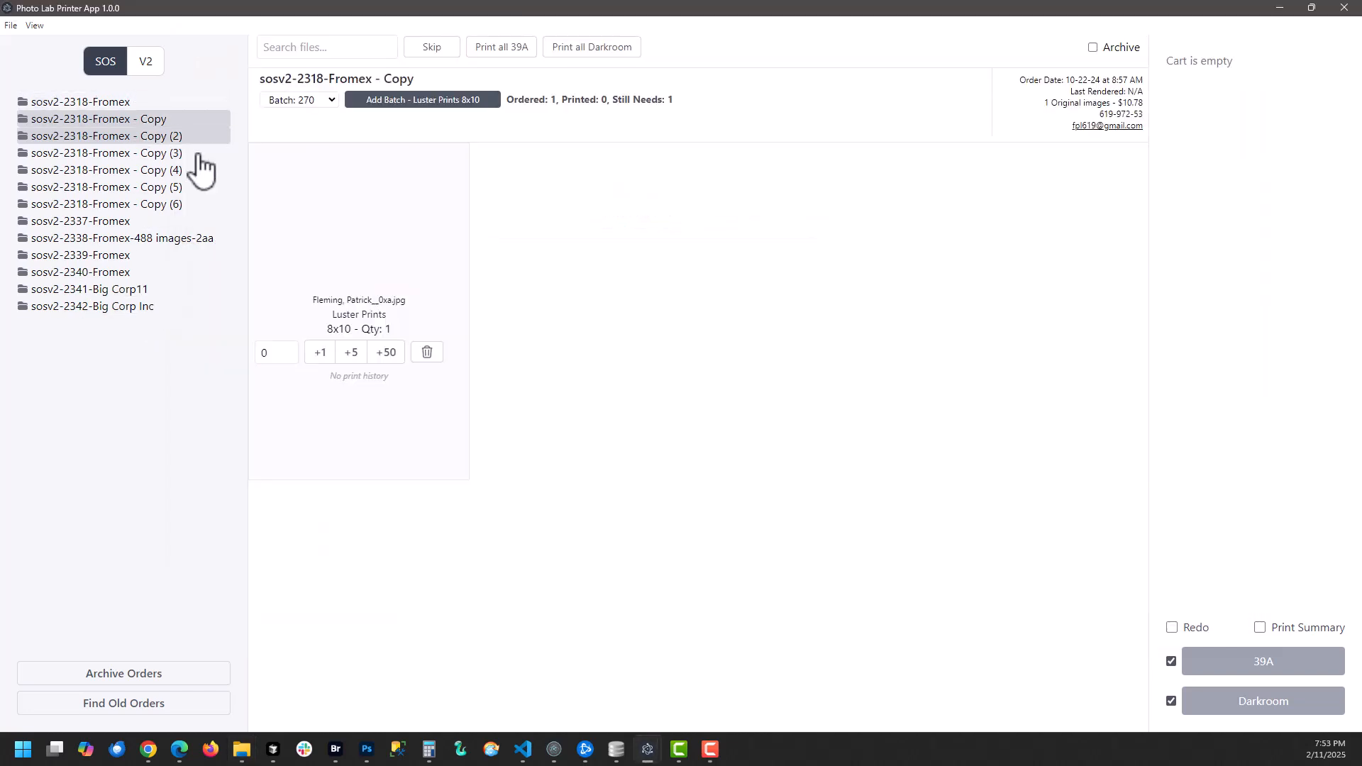
{"action": "left_click", "coordinate": [94, 241]}
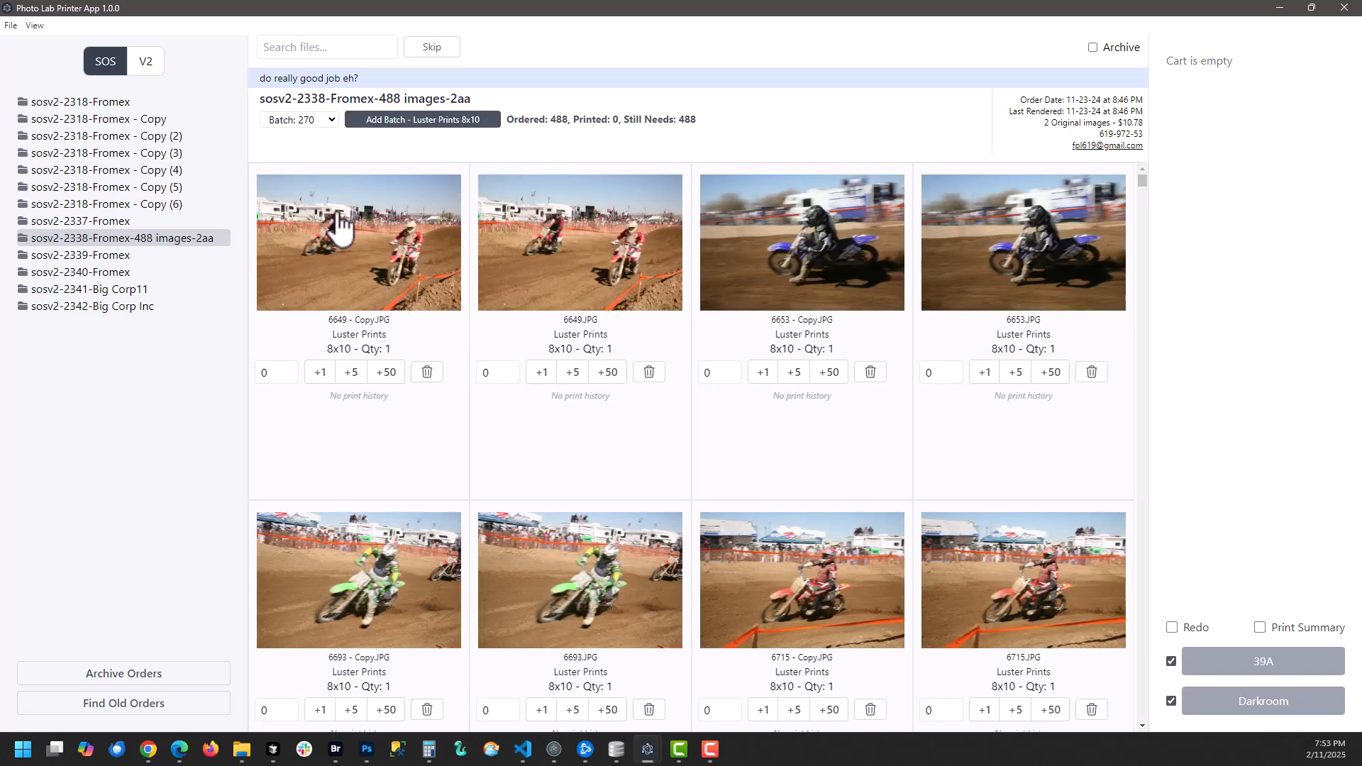
{"action": "left_click", "coordinate": [105, 257]}
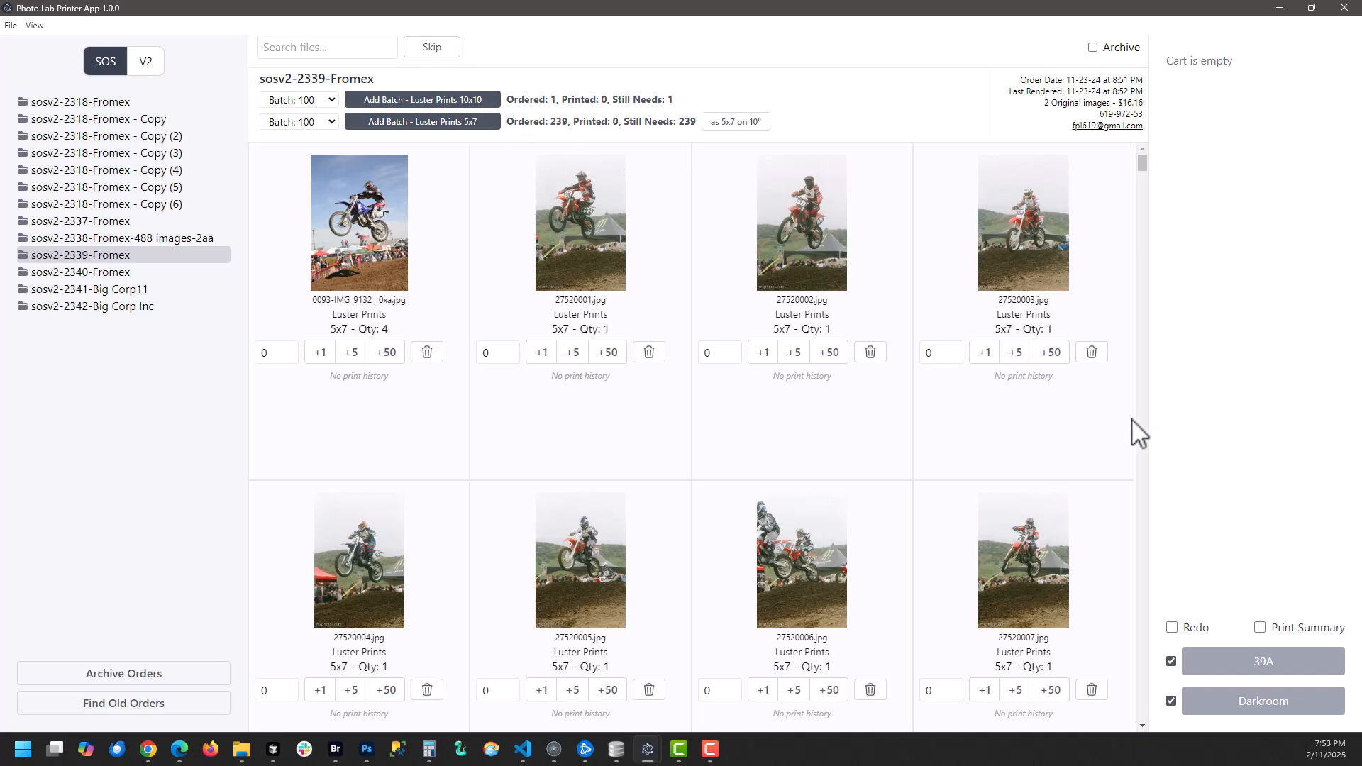
{"action": "left_click_drag", "start_coordinate": [1142, 164], "coordinate": [1144, 713]}
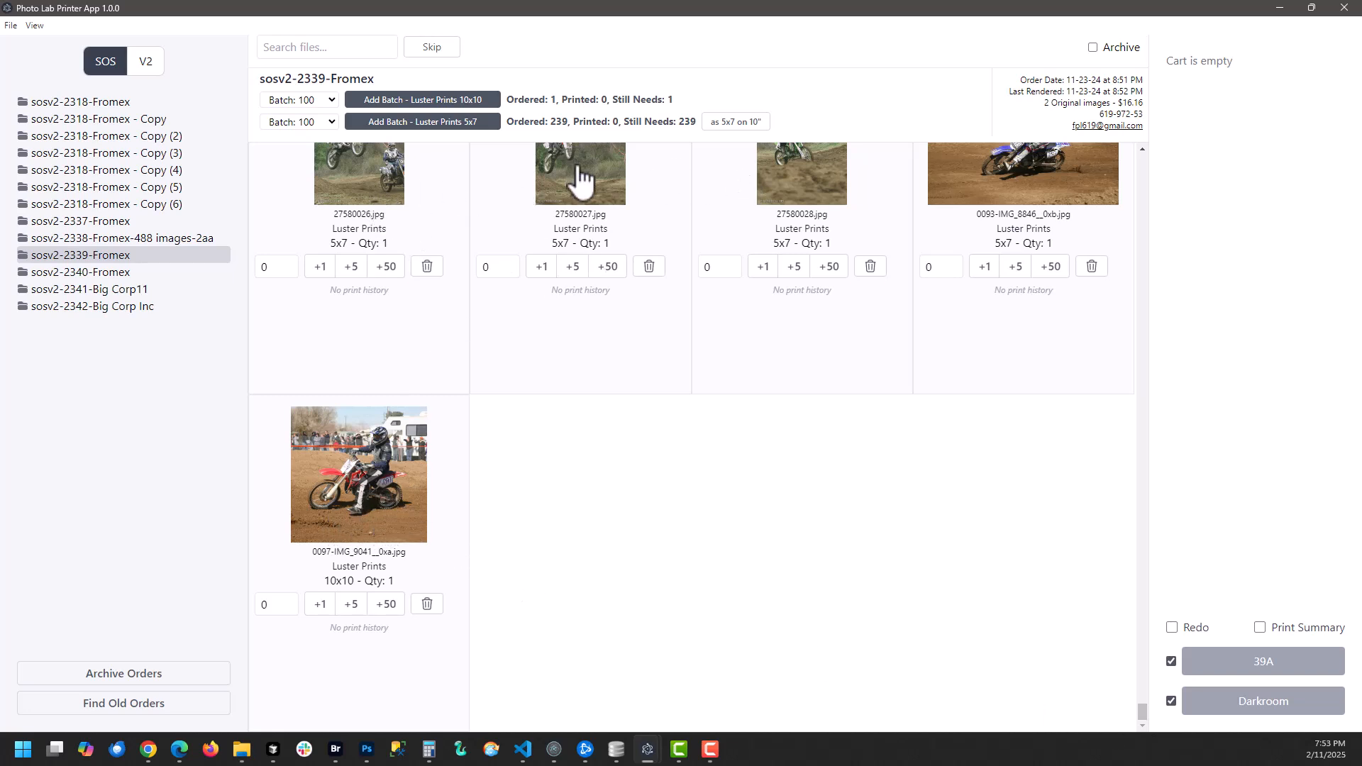
{"action": "left_click_drag", "start_coordinate": [1143, 714], "coordinate": [1119, 158]}
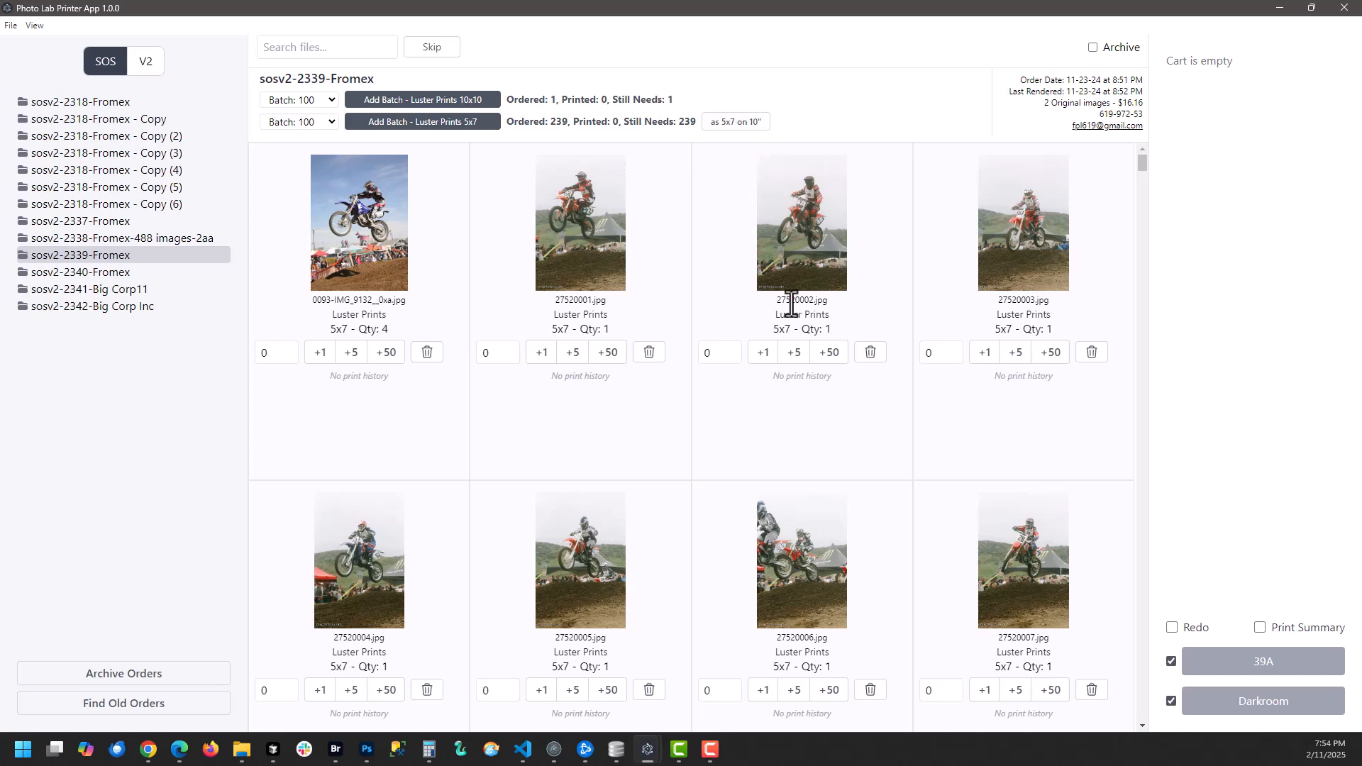
Step: Add seven 5x7 Luster Prints of 27520013.jpg to the cart, one print at a time
{"action": "scroll", "coordinate": [553, 298], "scroll_direction": "down", "scroll_amount": 15}
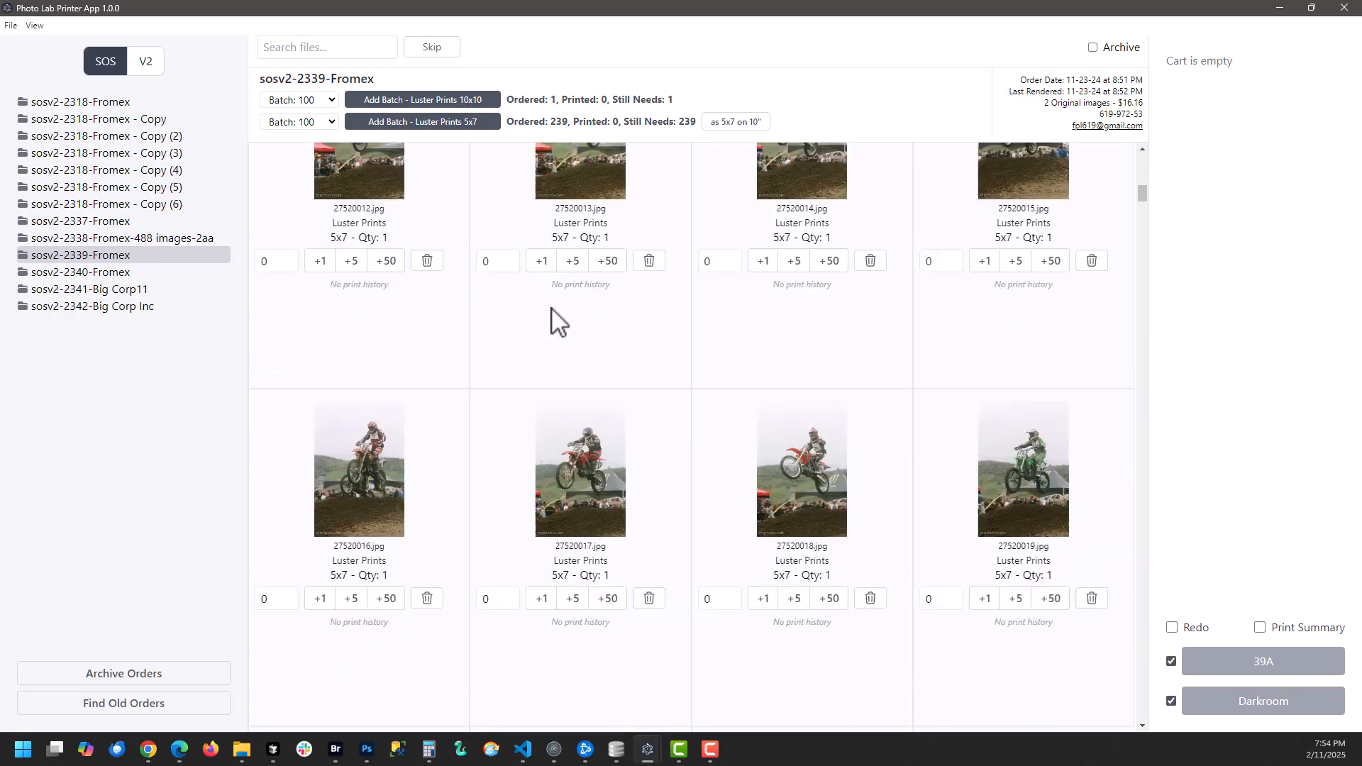
{"action": "scroll", "coordinate": [552, 308], "scroll_direction": "down", "scroll_amount": 5}
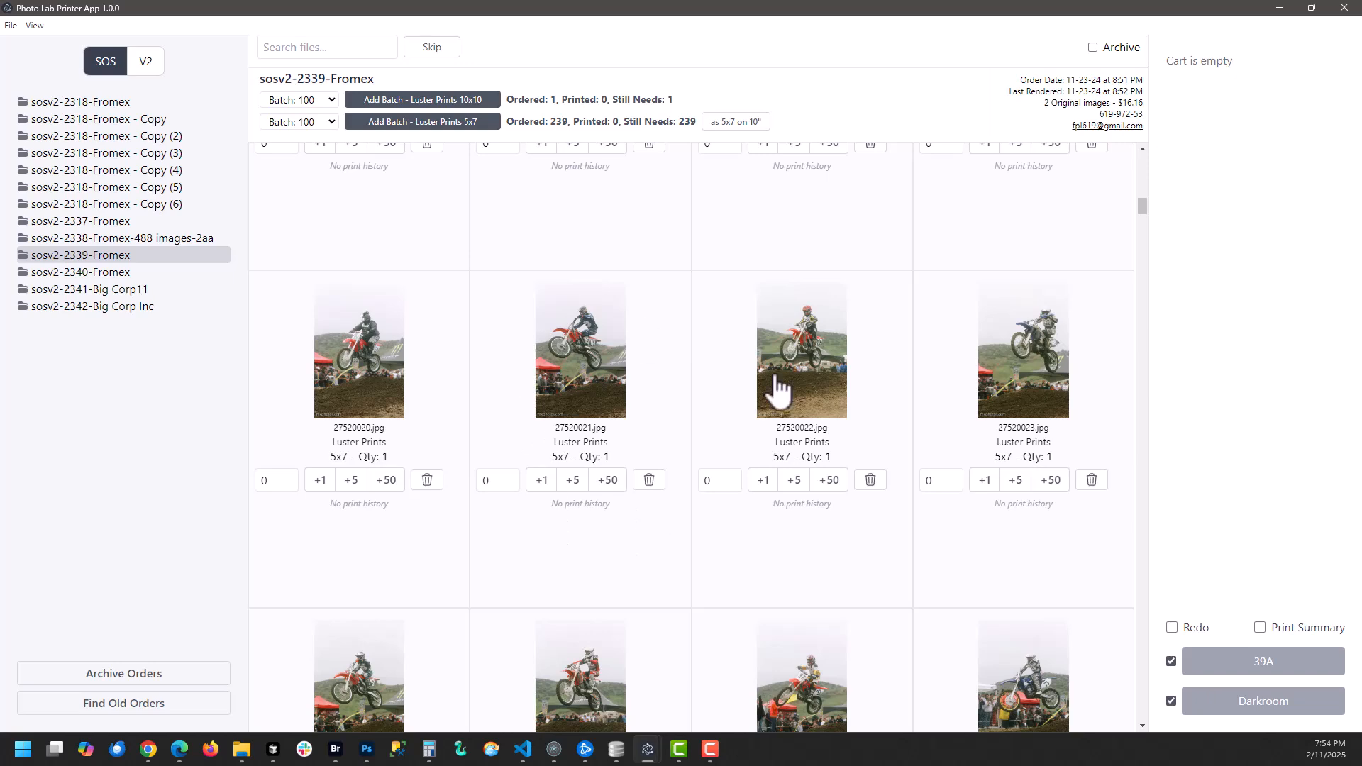
{"action": "scroll", "coordinate": [617, 341], "scroll_direction": "up", "scroll_amount": 5}
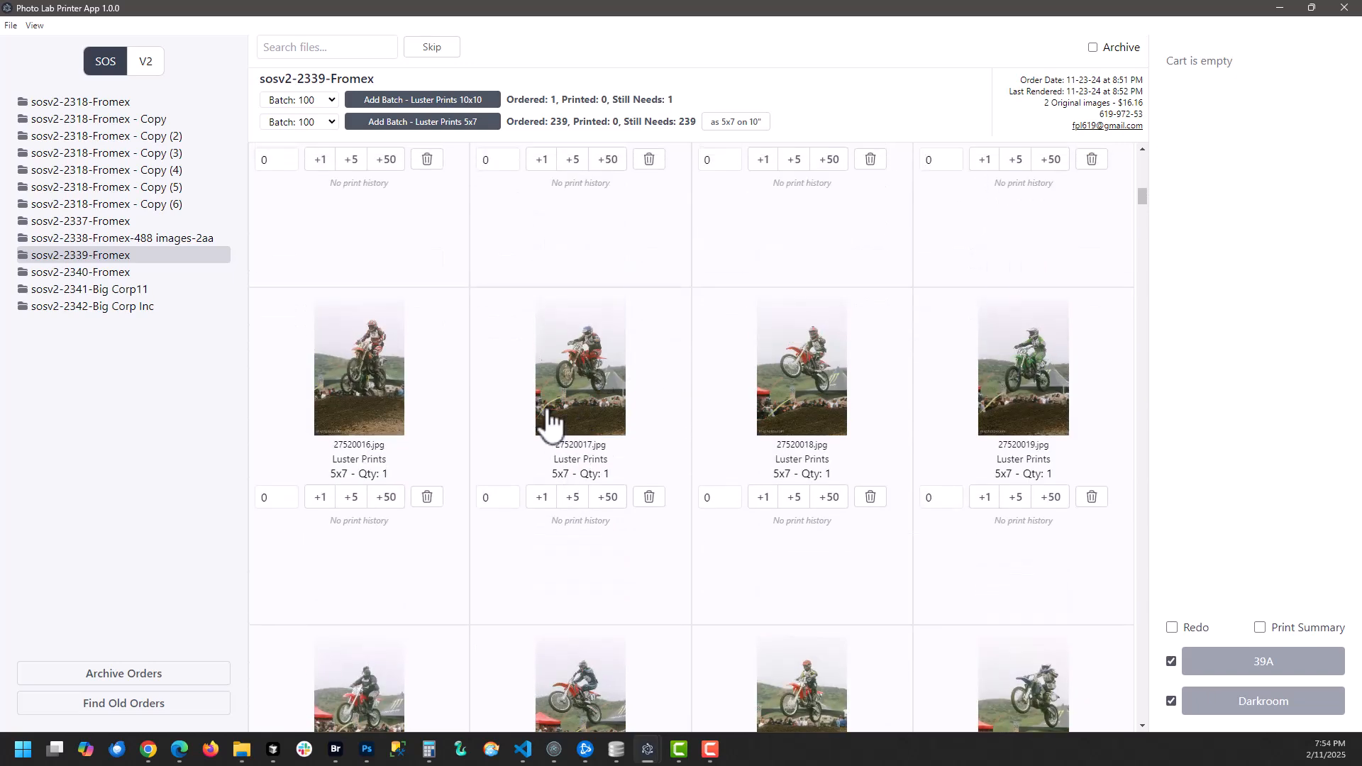
{"action": "scroll", "coordinate": [551, 422], "scroll_direction": "up", "scroll_amount": 5}
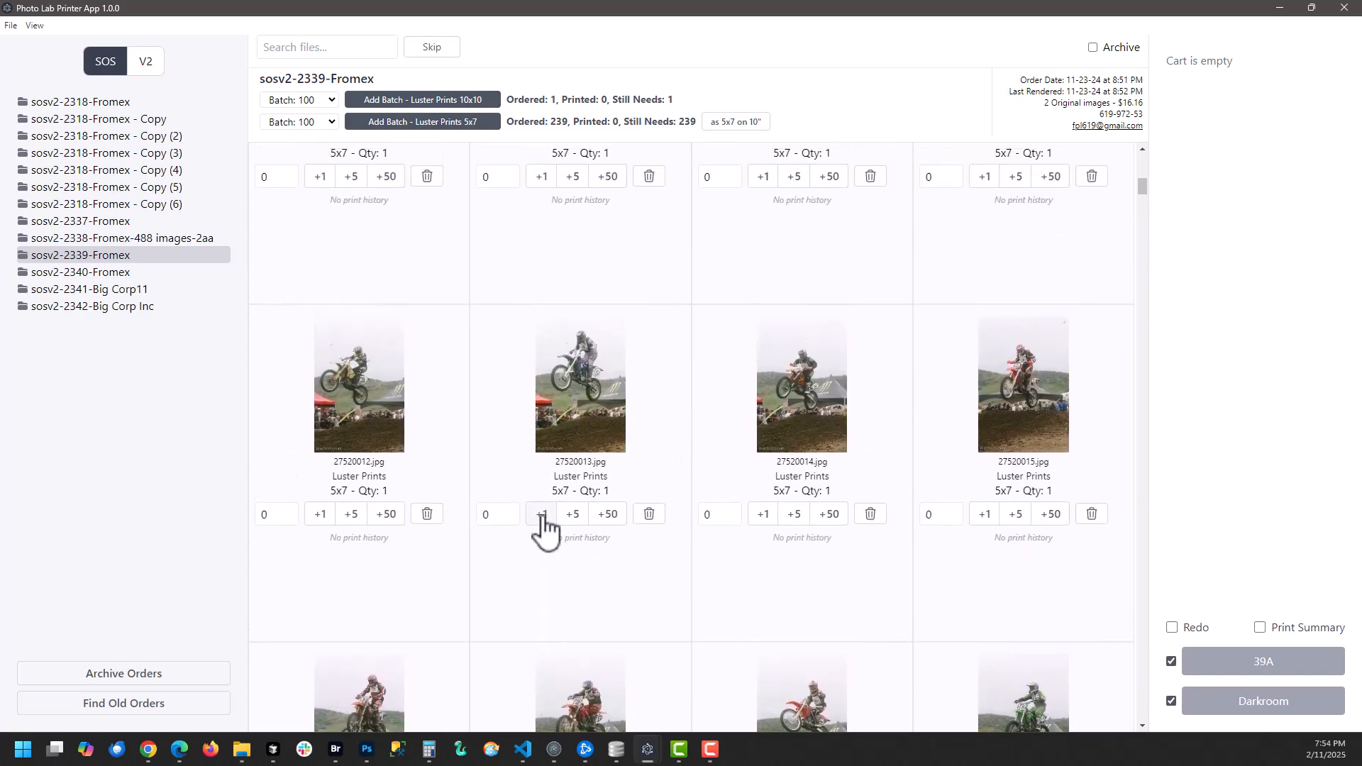
{"action": "left_click", "coordinate": [542, 517]}
{"action": "left_click", "coordinate": [542, 517]}
{"action": "left_click", "coordinate": [542, 516]}
{"action": "left_click", "coordinate": [542, 517]}
{"action": "left_click", "coordinate": [543, 516]}
{"action": "left_click", "coordinate": [542, 516]}
{"action": "left_click", "coordinate": [543, 516]}
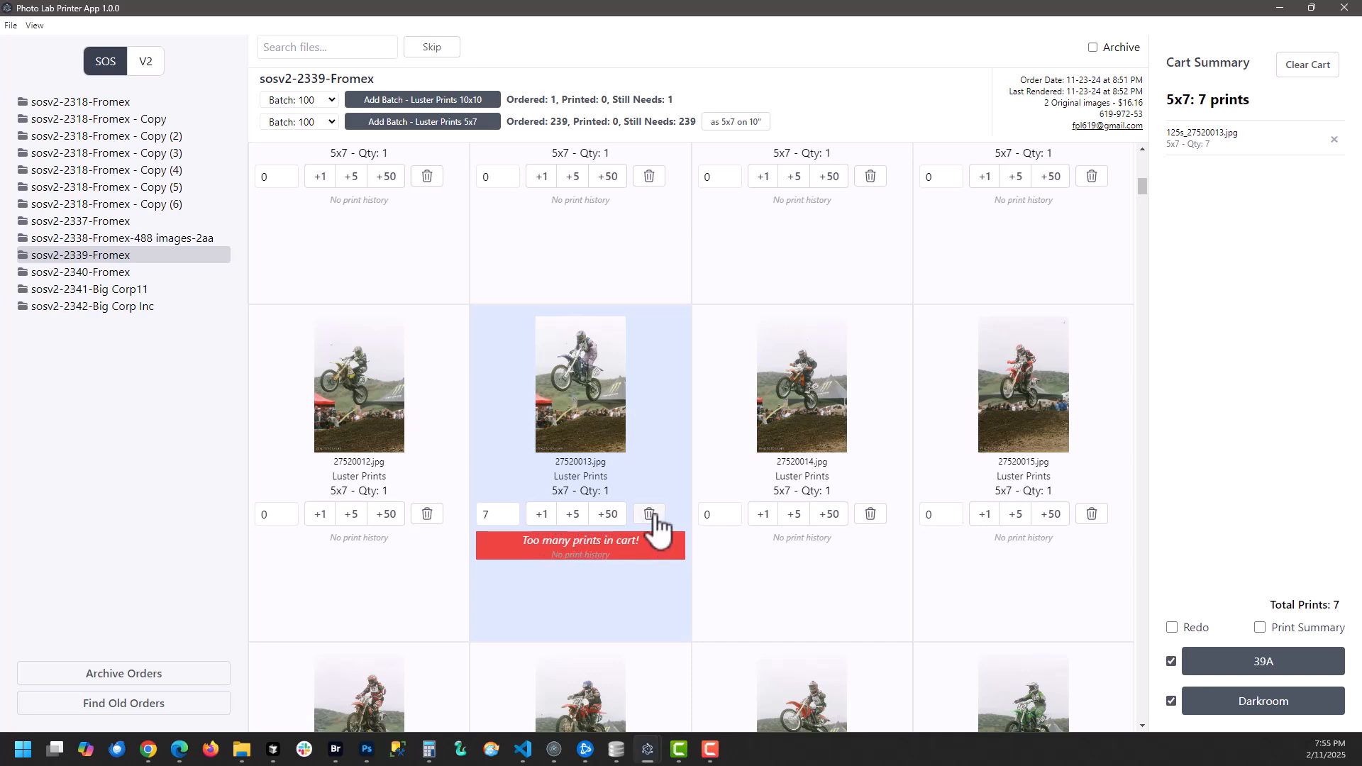
Step: Remove all prints of 27520013.jpg from the cart and return to the start of the image list
{"action": "left_click", "coordinate": [648, 514]}
{"action": "scroll", "coordinate": [662, 431], "scroll_direction": "up", "scroll_amount": 10}
{"action": "scroll", "coordinate": [663, 431], "scroll_direction": "up", "scroll_amount": 1}
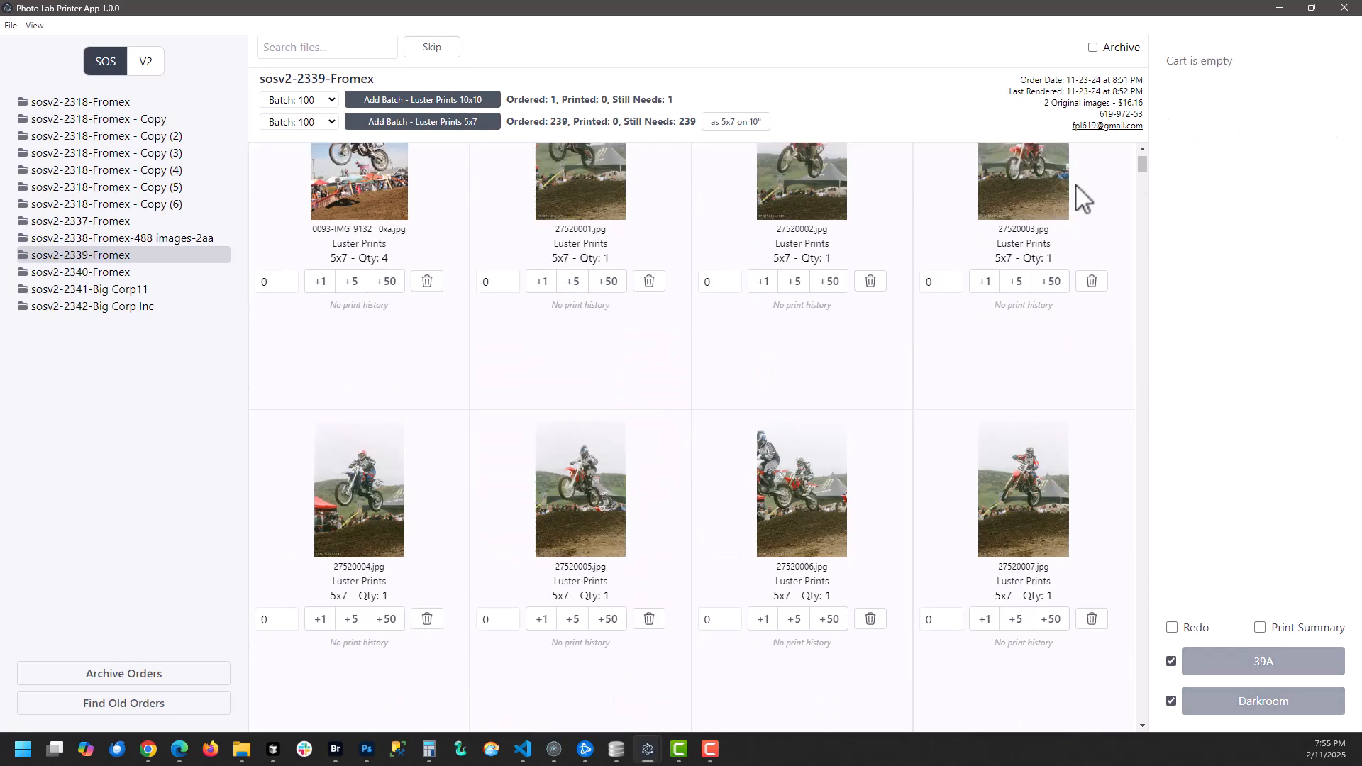
{"action": "scroll", "coordinate": [1145, 163], "scroll_direction": "up", "scroll_amount": 1}
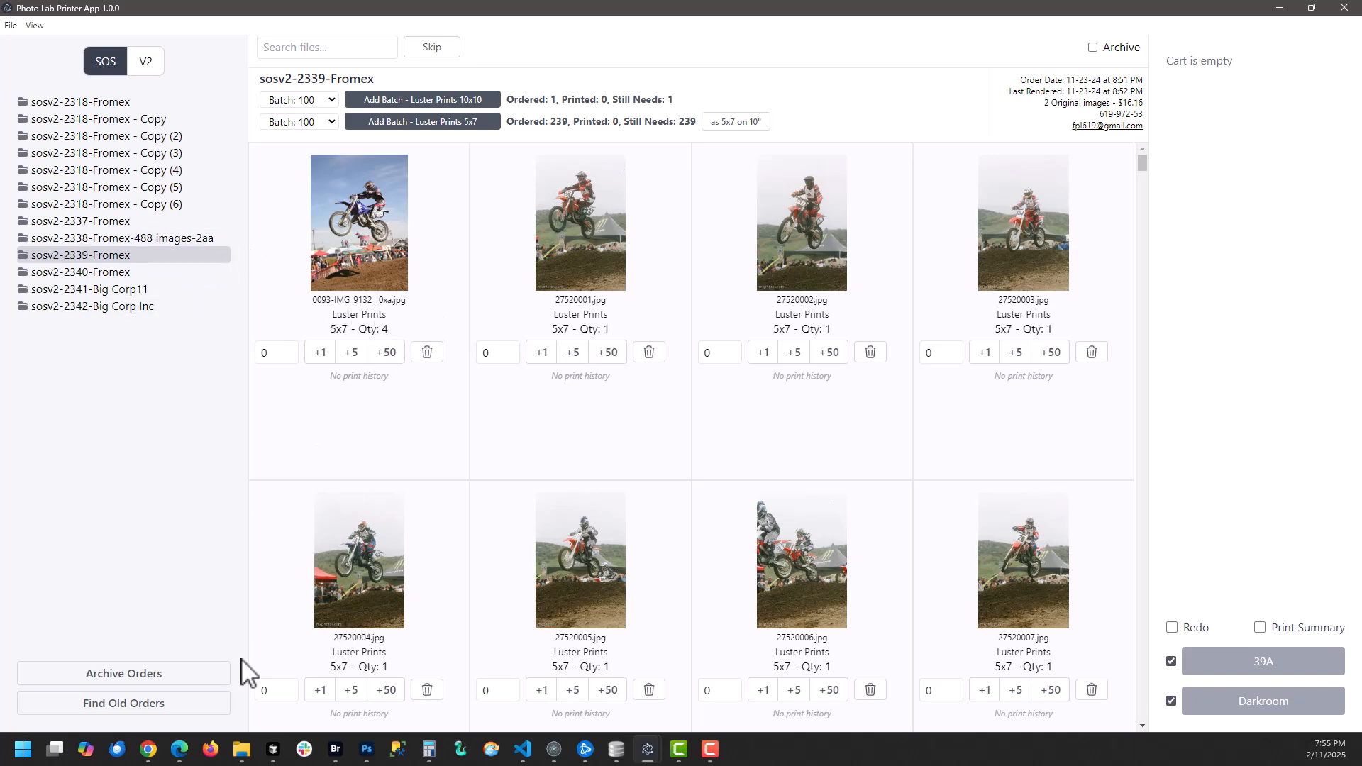
Step: Inspect the open order's folder in File Explorer, including Luster Prints-5x7-4-each, and return to Photo Lab Printer App
{"action": "left_click", "coordinate": [242, 750]}
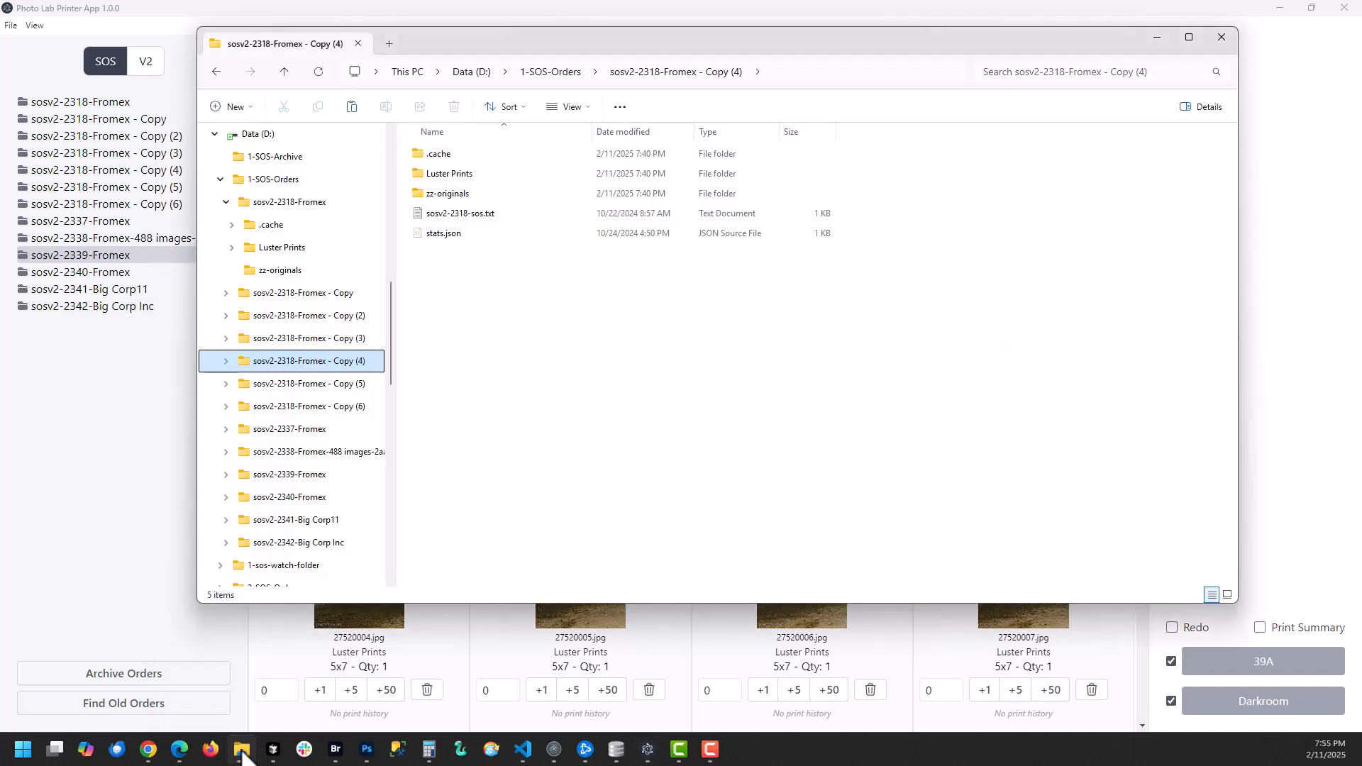
{"action": "left_click", "coordinate": [318, 475]}
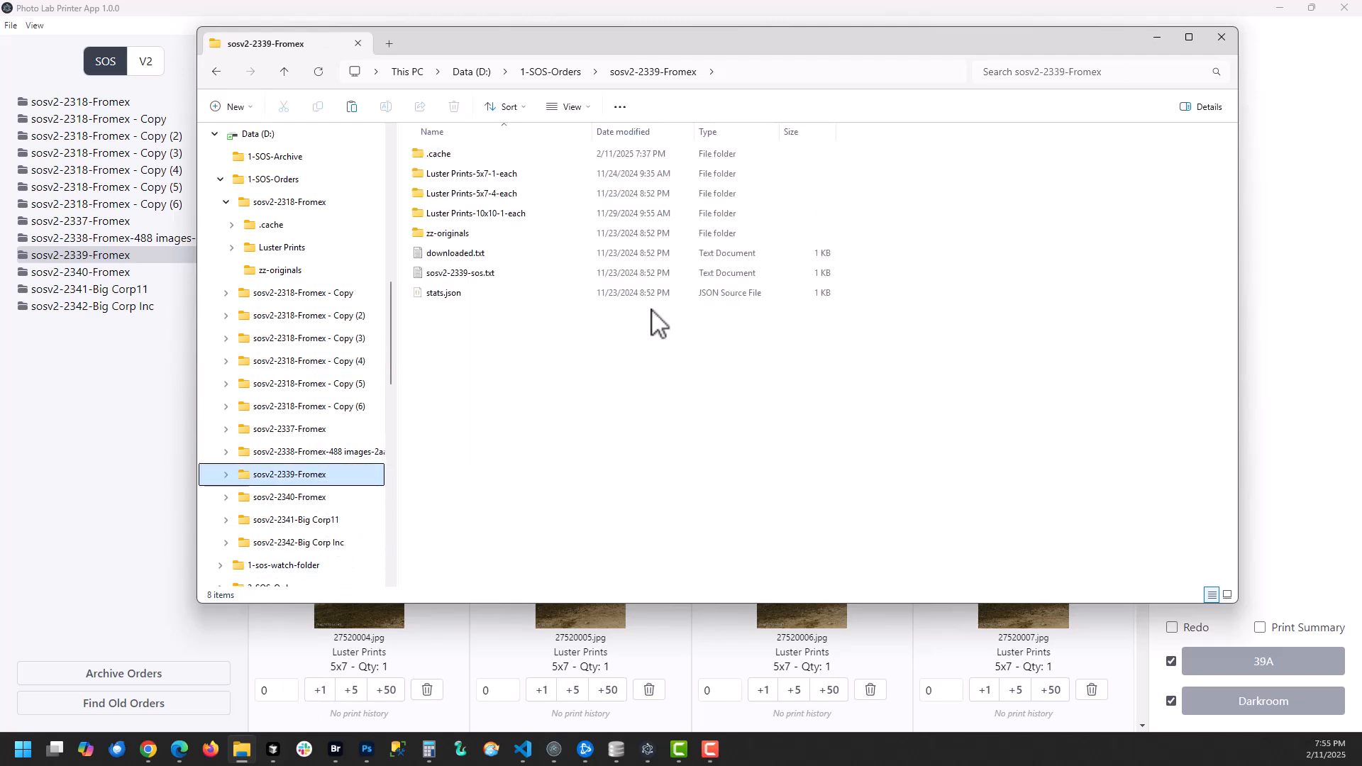
{"action": "left_click", "coordinate": [497, 194]}
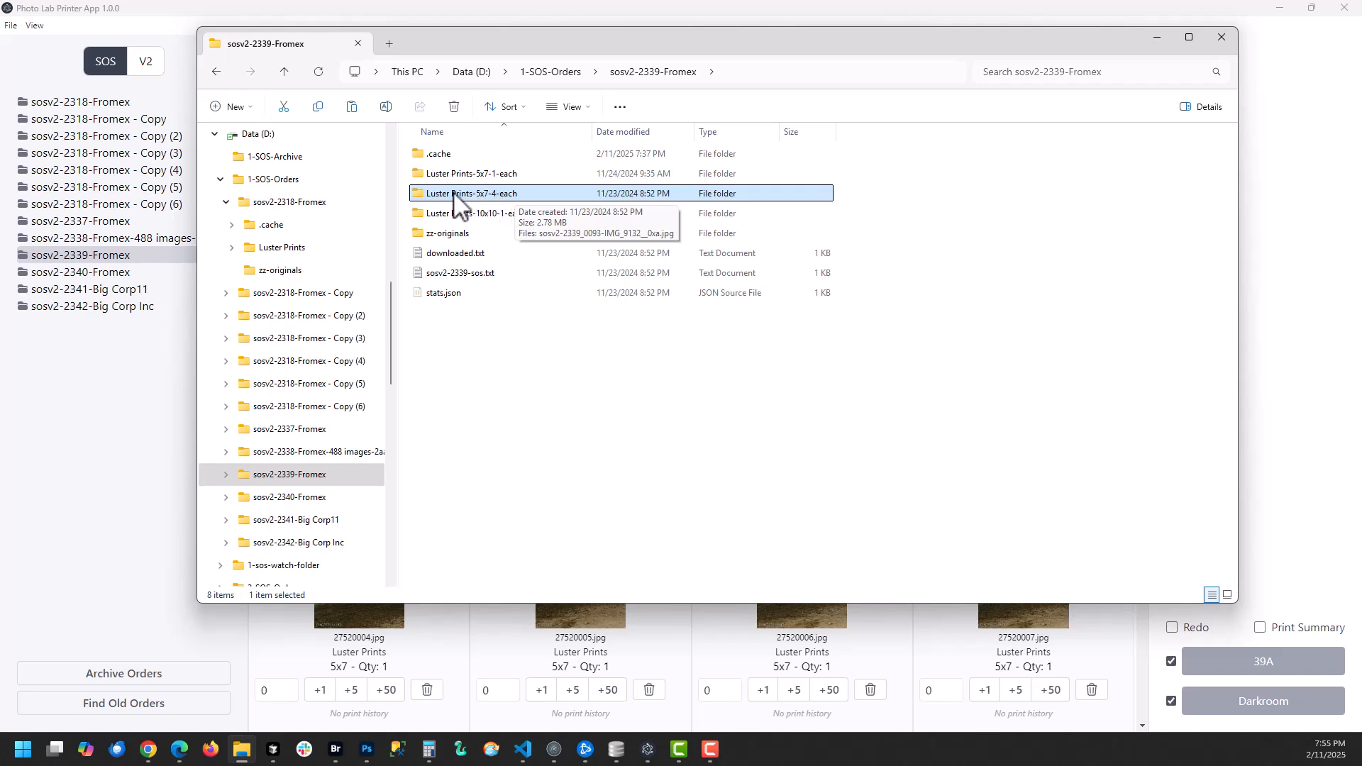
{"action": "left_click", "coordinate": [106, 392]}
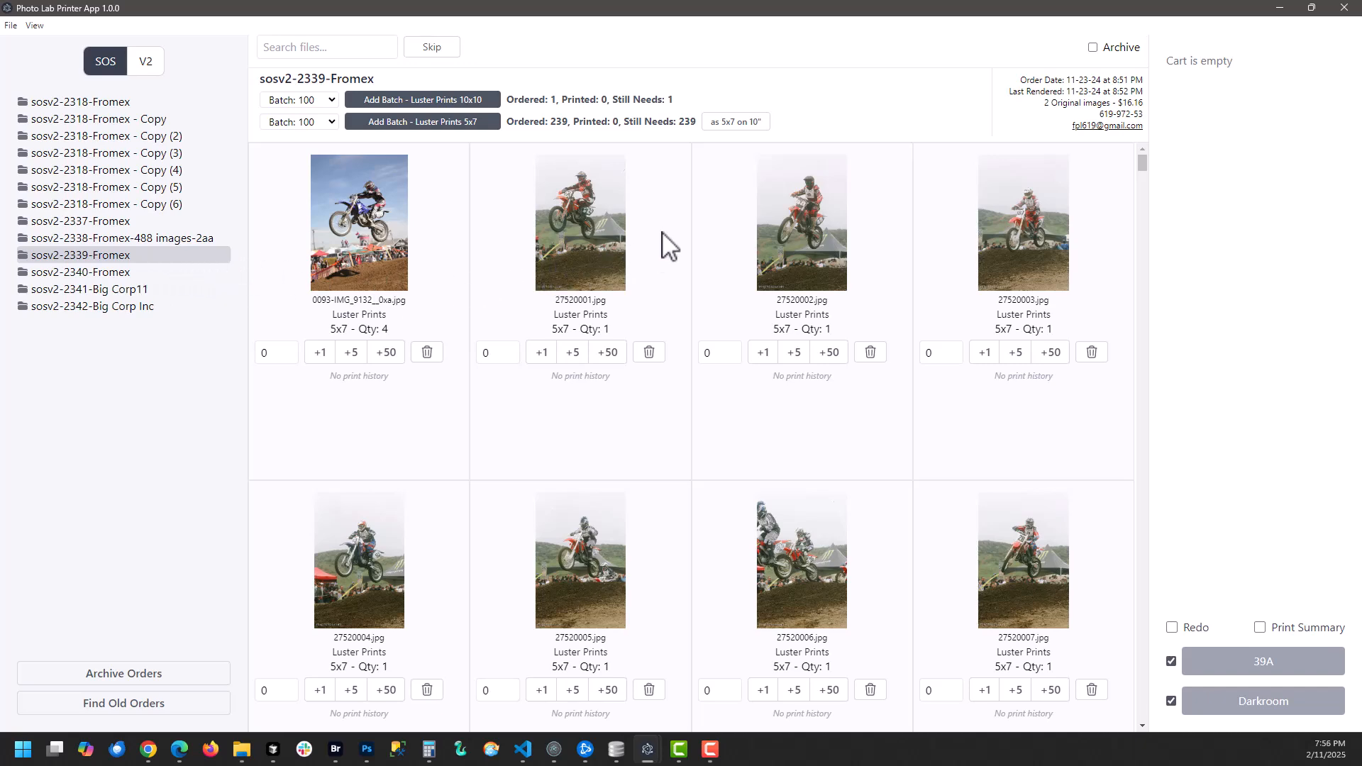
Step: Add the open order's Luster Prints 10x10 batch to the cart
{"action": "scroll", "coordinate": [647, 398], "scroll_direction": "down", "scroll_amount": 8}
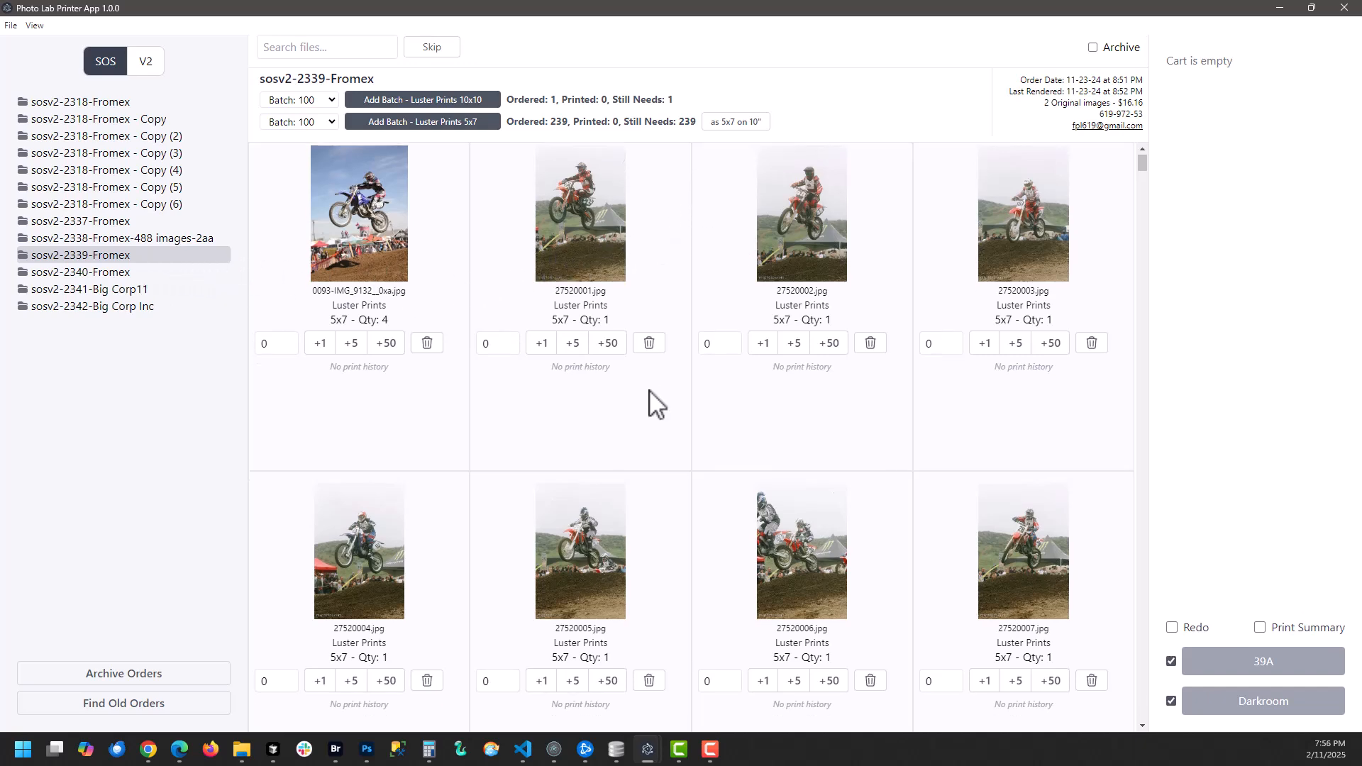
{"action": "scroll", "coordinate": [699, 426], "scroll_direction": "up", "scroll_amount": 8}
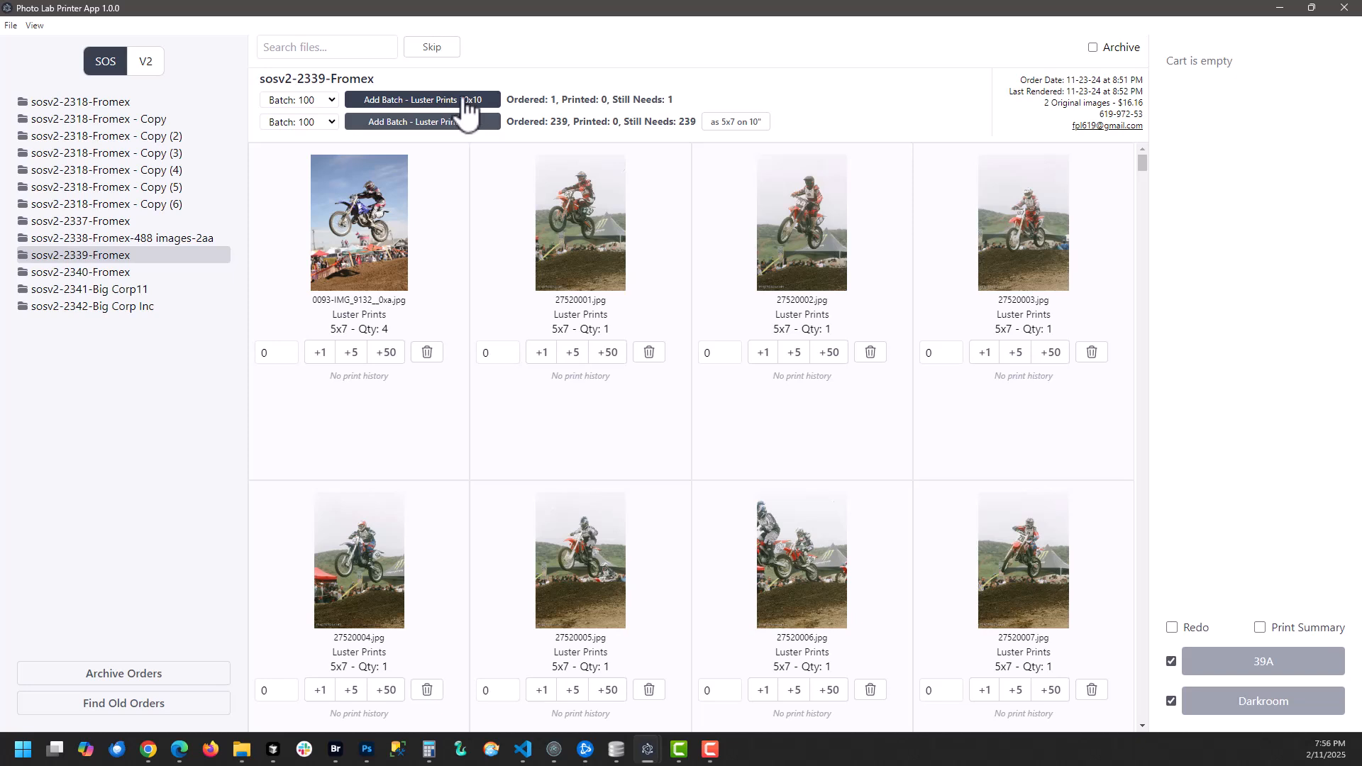
{"action": "left_click", "coordinate": [418, 101]}
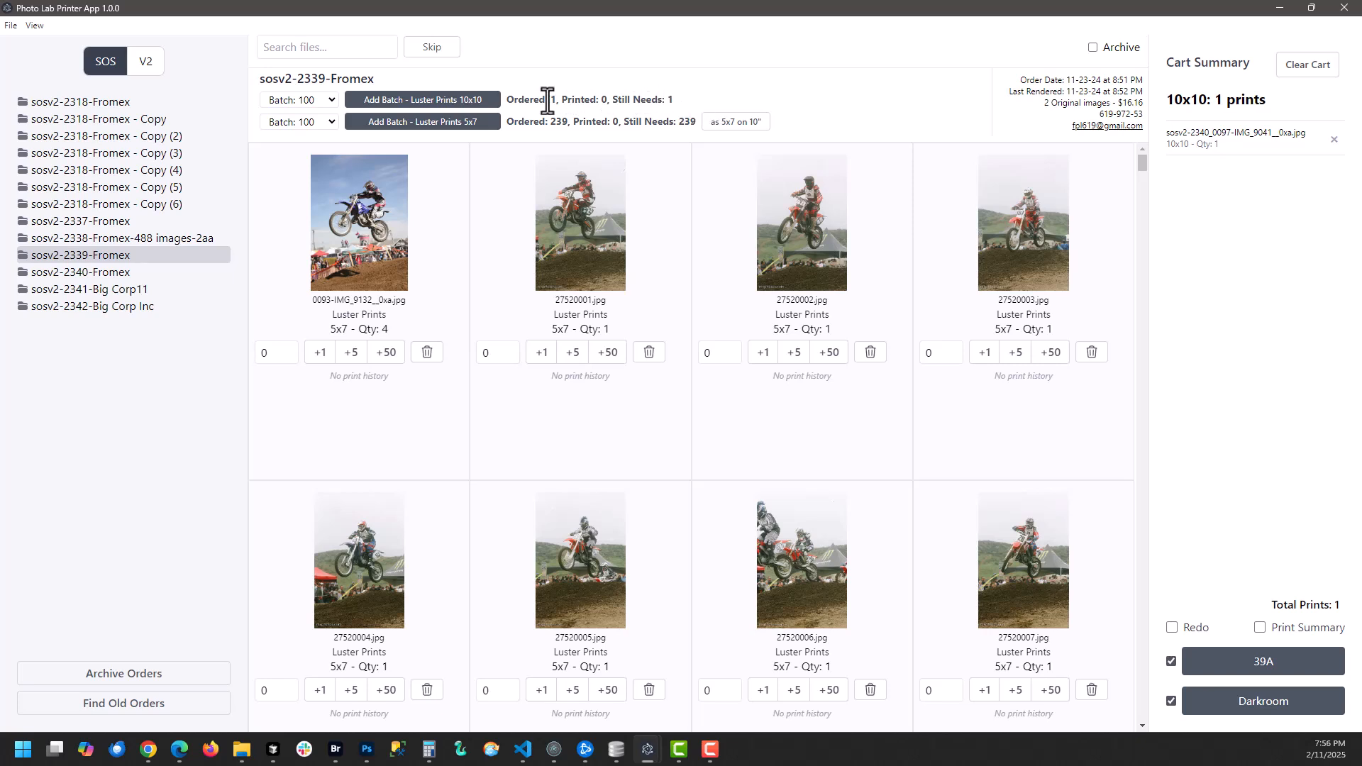
Step: Print the cart's 10x10 print on 39A and mark that print of 0097-IMG_9041__0xa.jpg as Redo
{"action": "left_click", "coordinate": [1238, 669]}
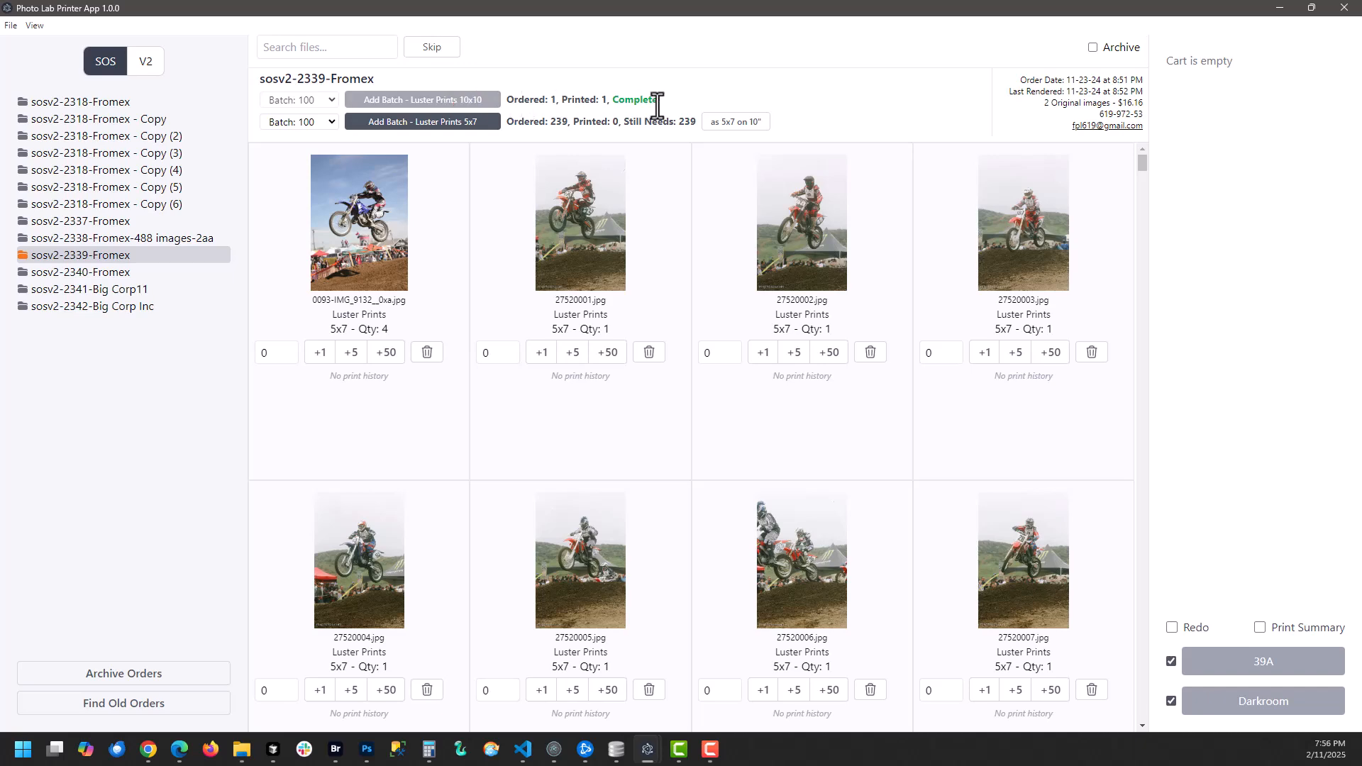
{"action": "left_click_drag", "start_coordinate": [1143, 167], "coordinate": [1164, 739]}
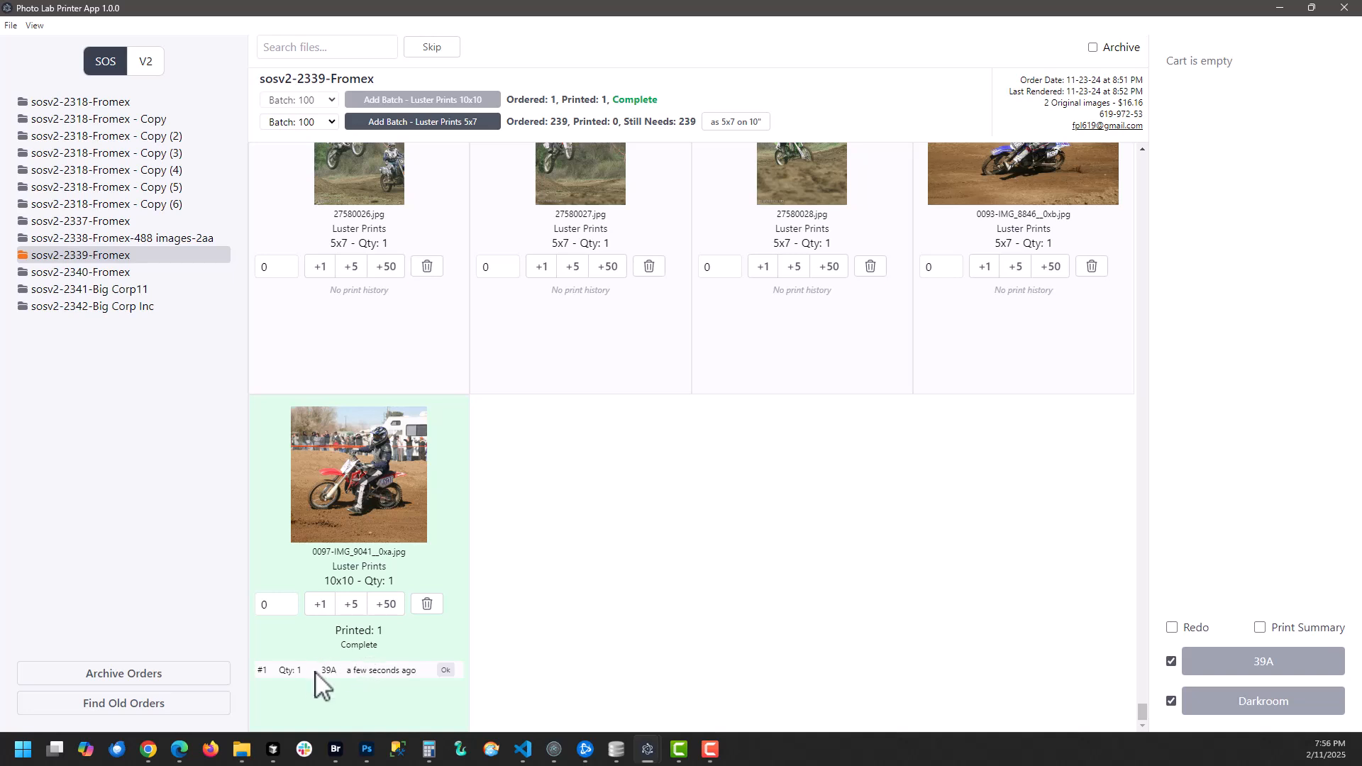
{"action": "mouse_move", "coordinate": [332, 674]}
{"action": "left_click", "coordinate": [444, 670]}
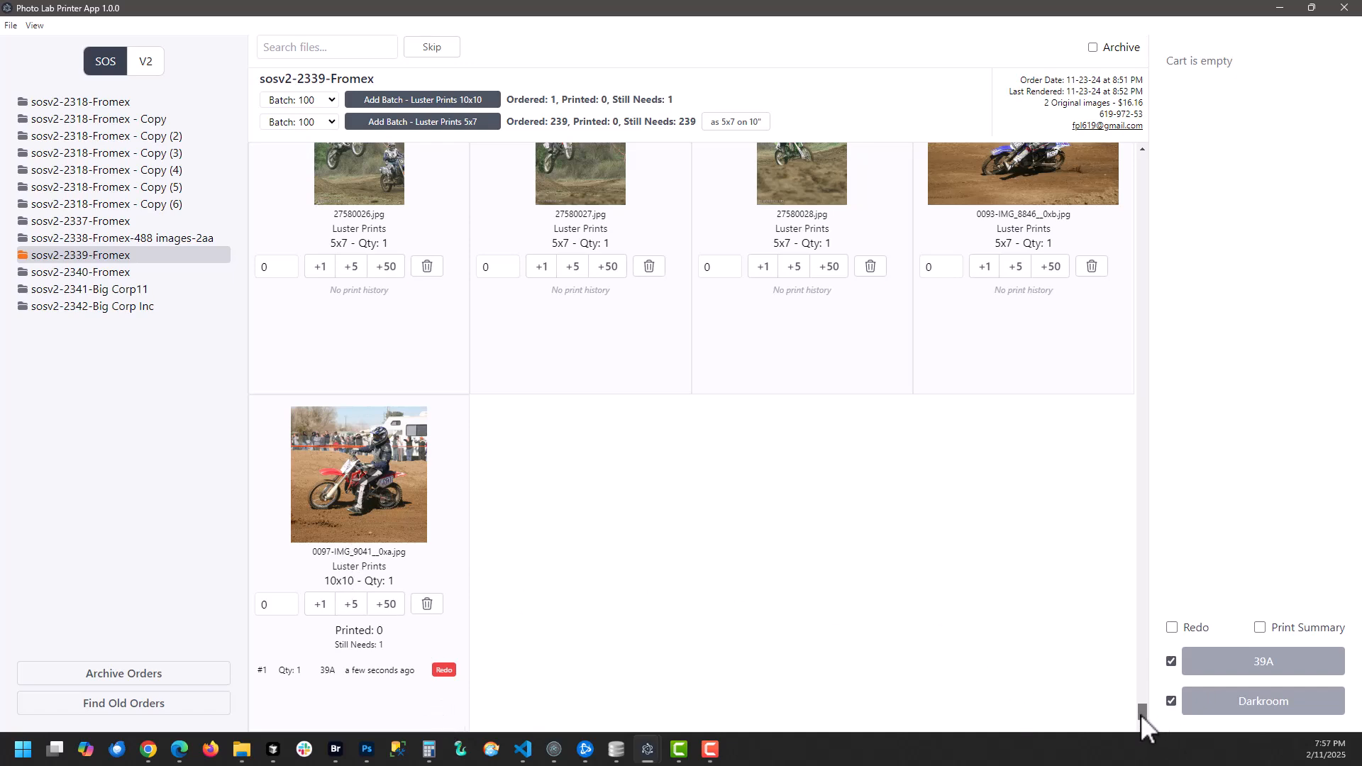
Step: Add the Luster Prints 10x10 batch to the cart again, reprint it on 39A, and check the image's print history
{"action": "left_click_drag", "start_coordinate": [1141, 714], "coordinate": [1041, 133]}
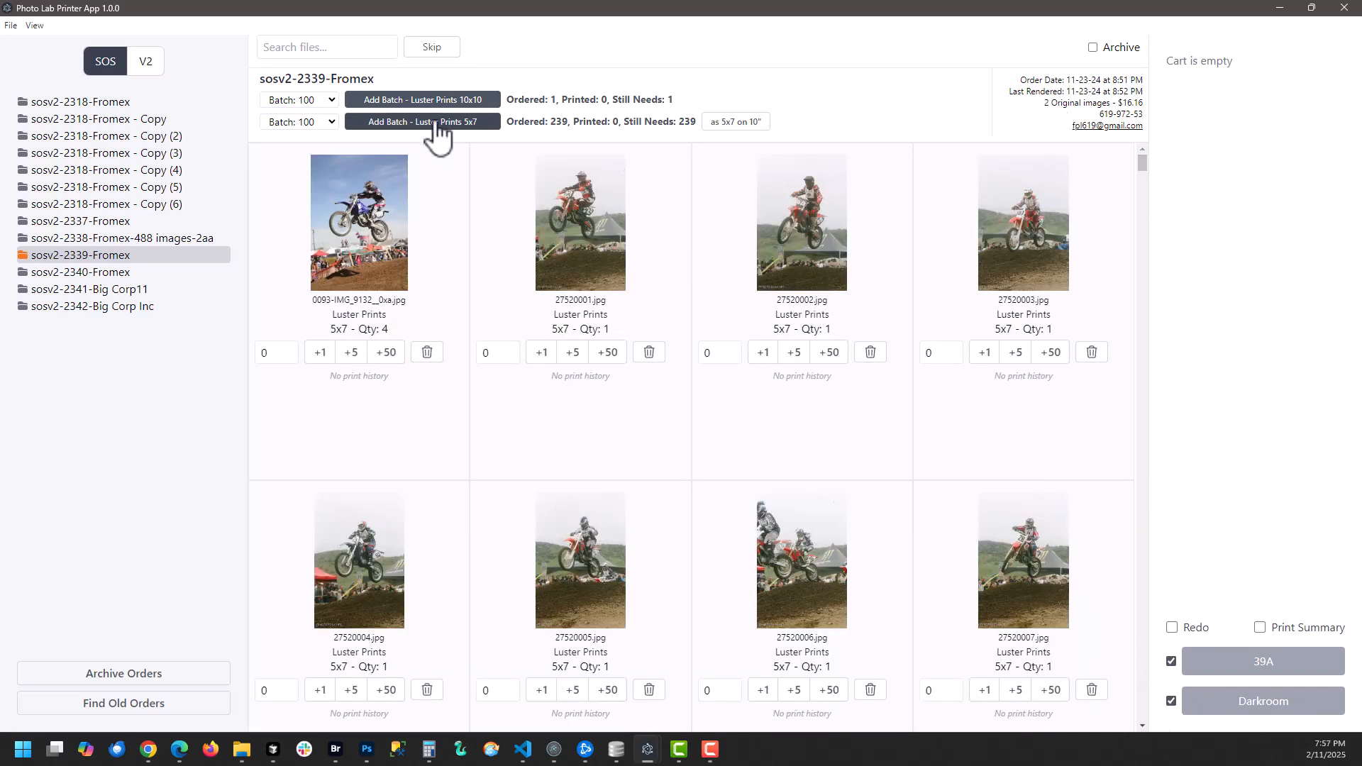
{"action": "left_click", "coordinate": [402, 99]}
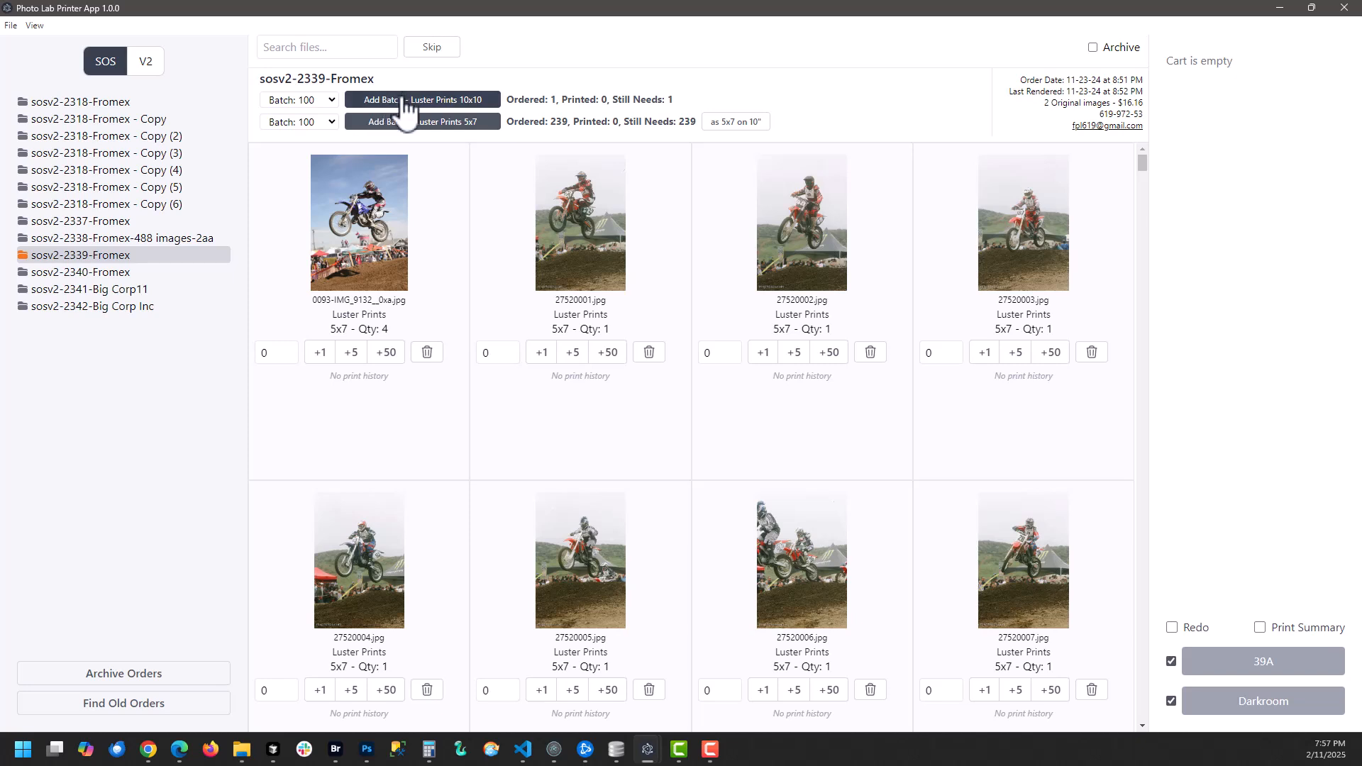
{"action": "left_click", "coordinate": [1242, 667]}
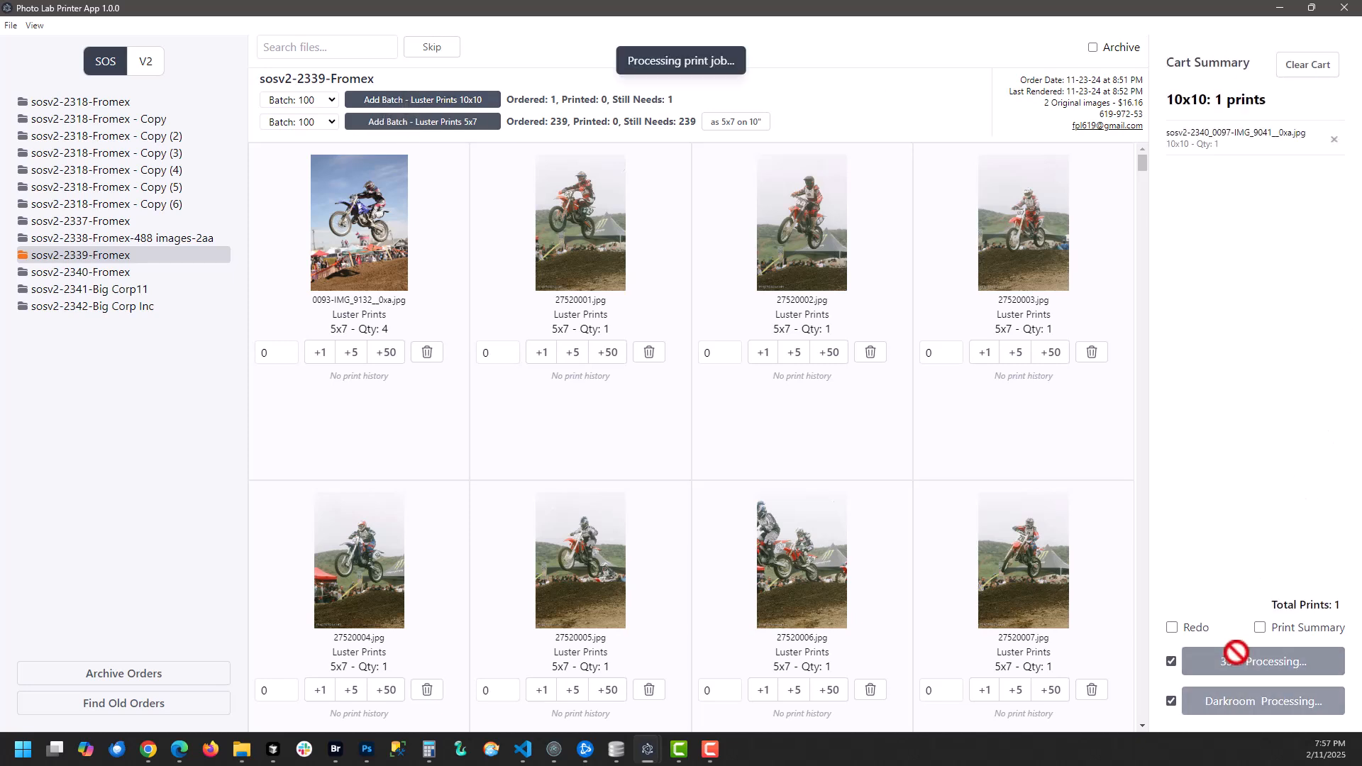
{"action": "left_click_drag", "start_coordinate": [1144, 153], "coordinate": [1153, 717]}
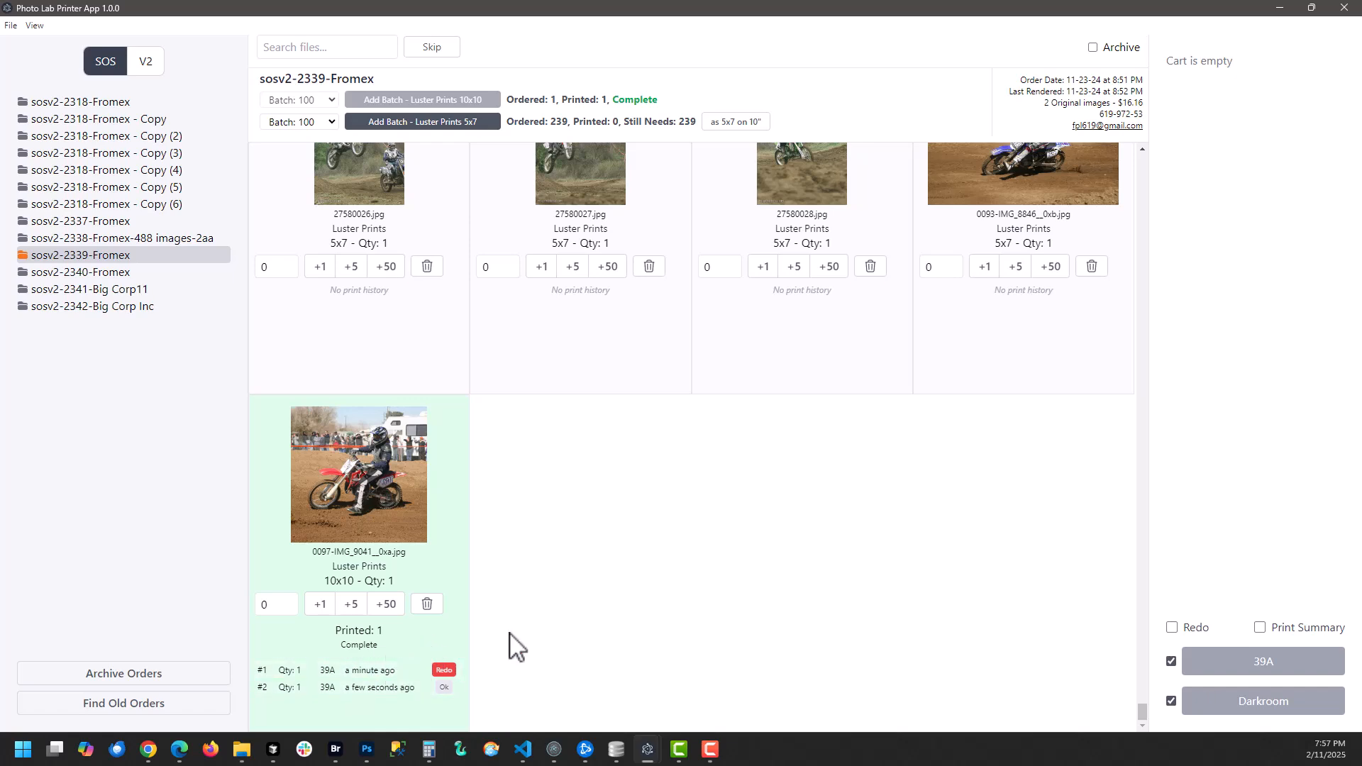
Step: Add one 5x7 print of 0093-IMG_9132__0xa.jpg to the cart and print it on 39A
{"action": "left_click_drag", "start_coordinate": [1141, 712], "coordinate": [1102, 137]}
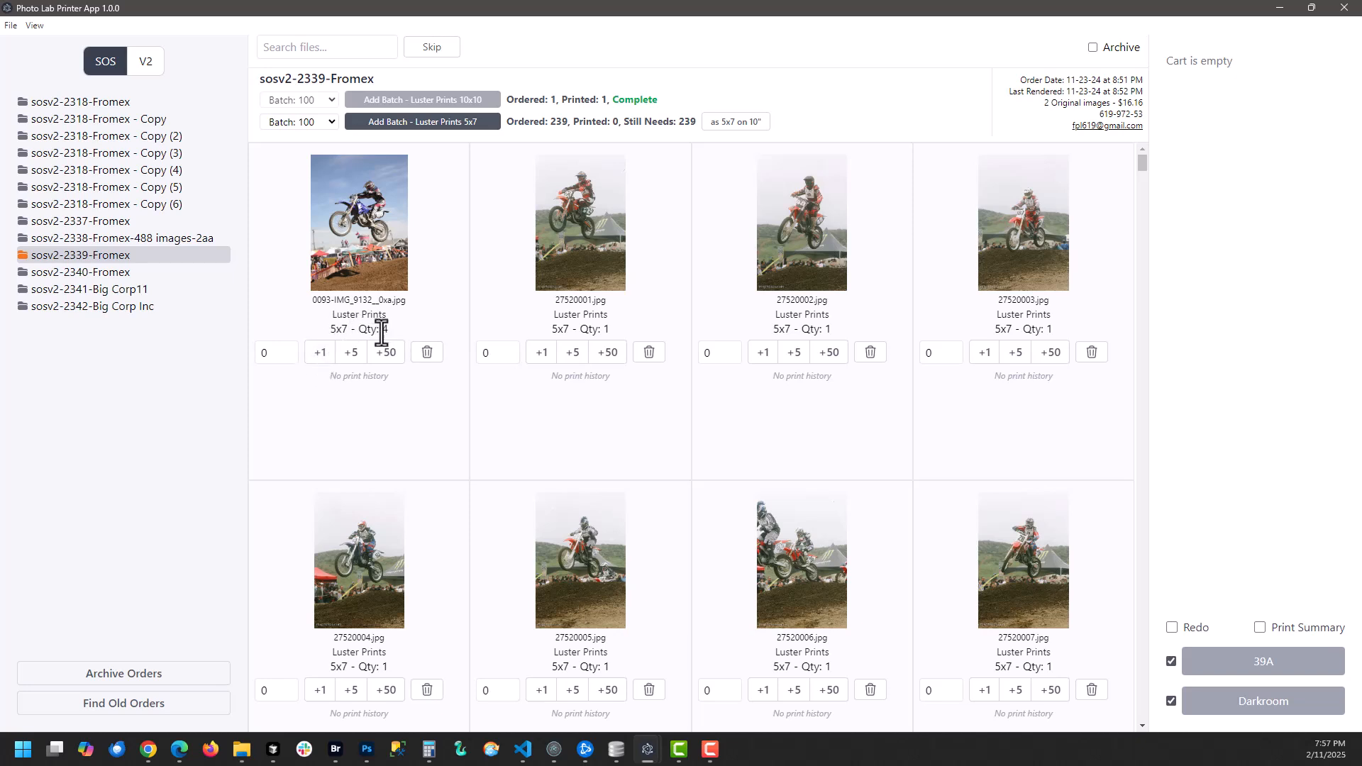
{"action": "left_click", "coordinate": [322, 358]}
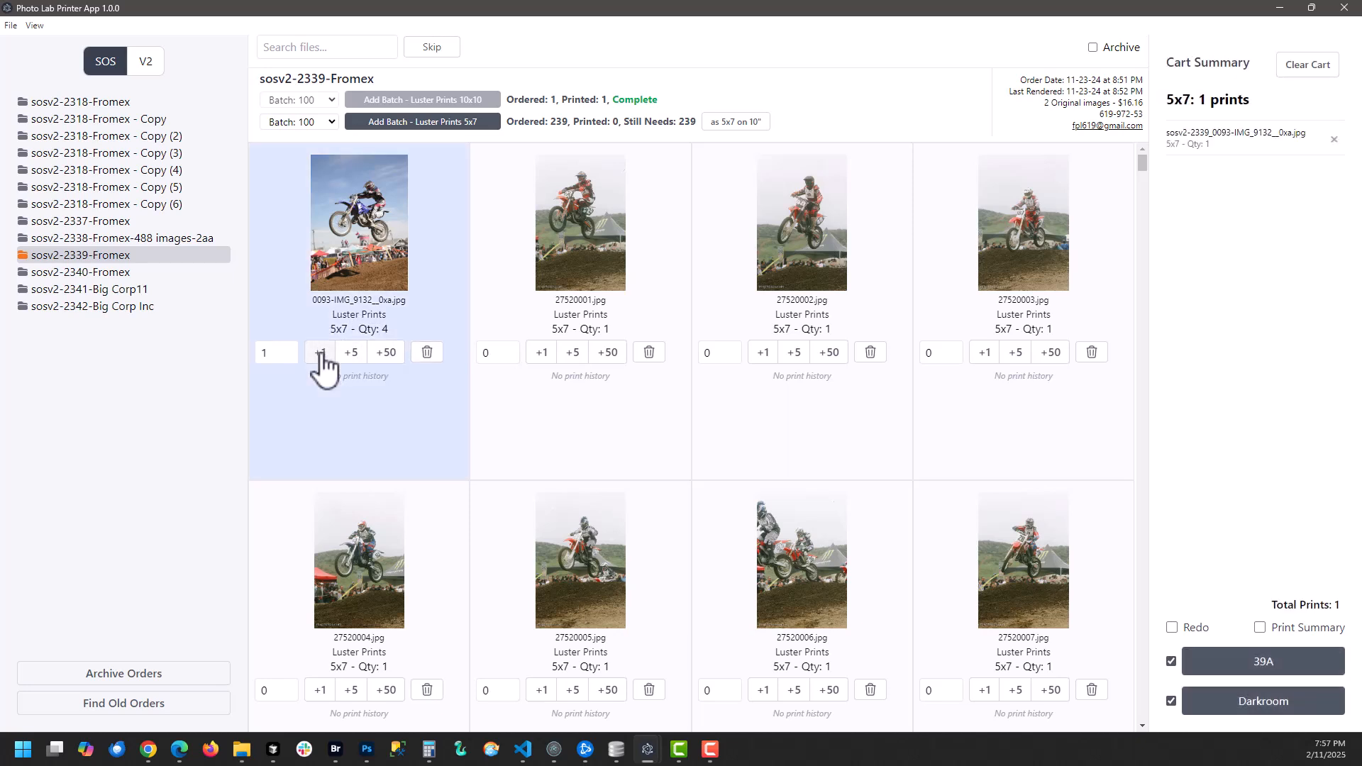
{"action": "left_click", "coordinate": [1256, 663]}
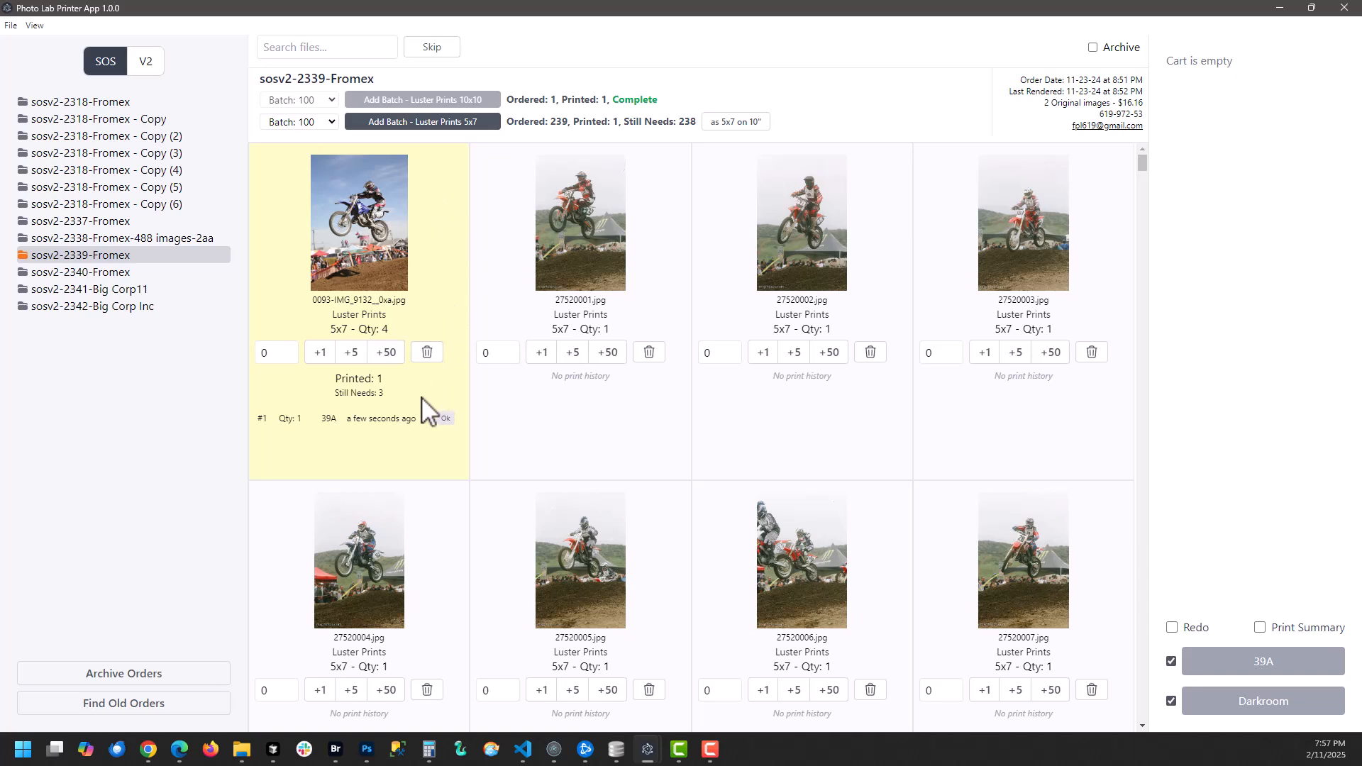
Step: Mark the 5x7 print of 0093-IMG_9132__0xa.jpg as Redo and set it back to Ok
{"action": "left_click_drag", "start_coordinate": [334, 393], "coordinate": [381, 395]}
{"action": "left_click", "coordinate": [446, 419]}
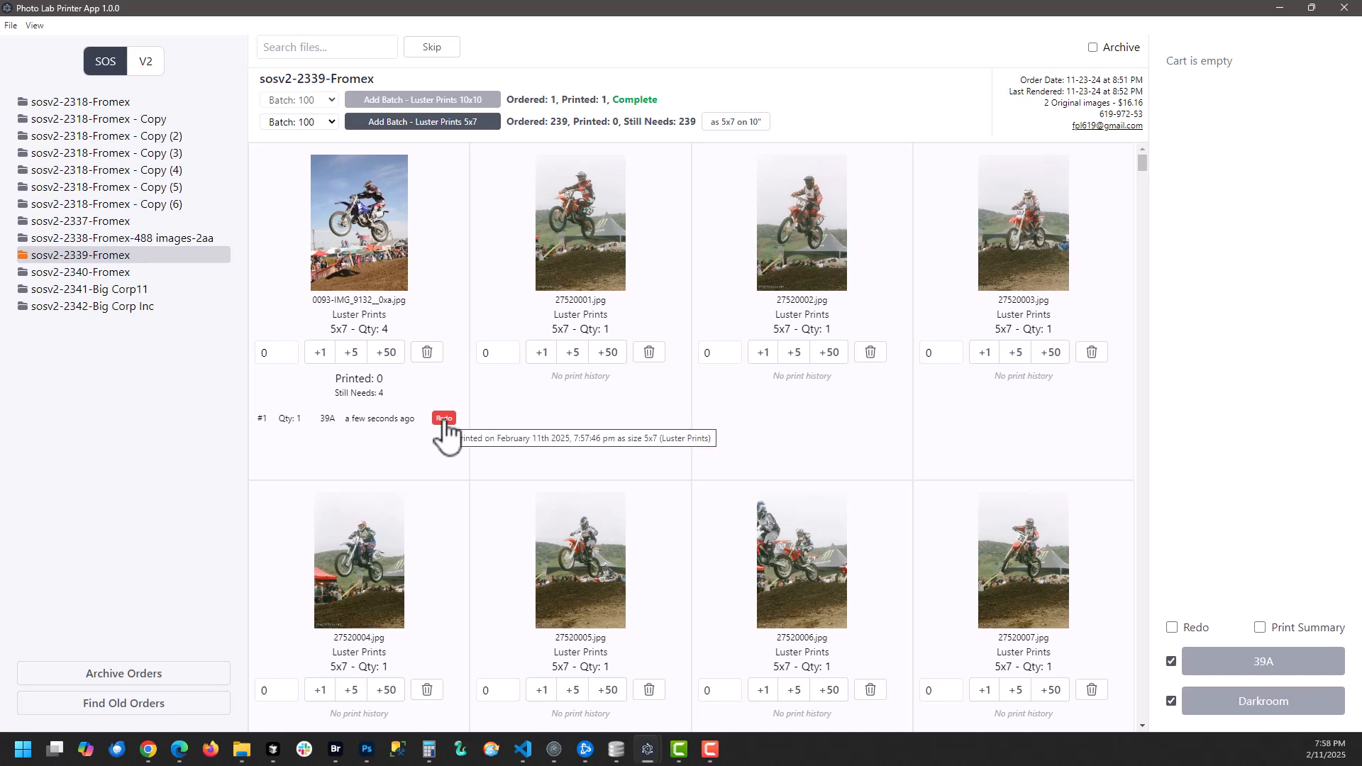
{"action": "left_click", "coordinate": [444, 419]}
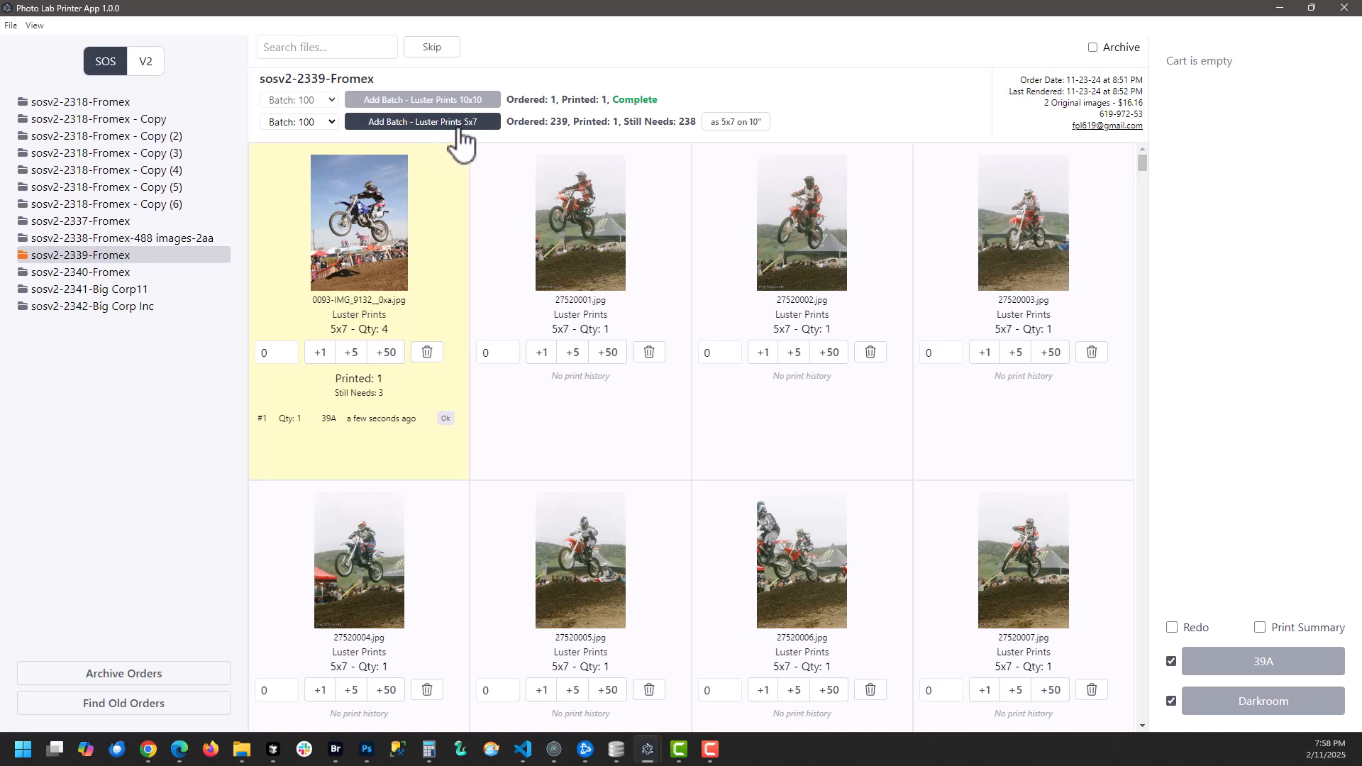
Step: Add a batch of 100 Luster Prints 5x7 to the cart, review the cart list, and print it on 39A
{"action": "left_click", "coordinate": [332, 122]}
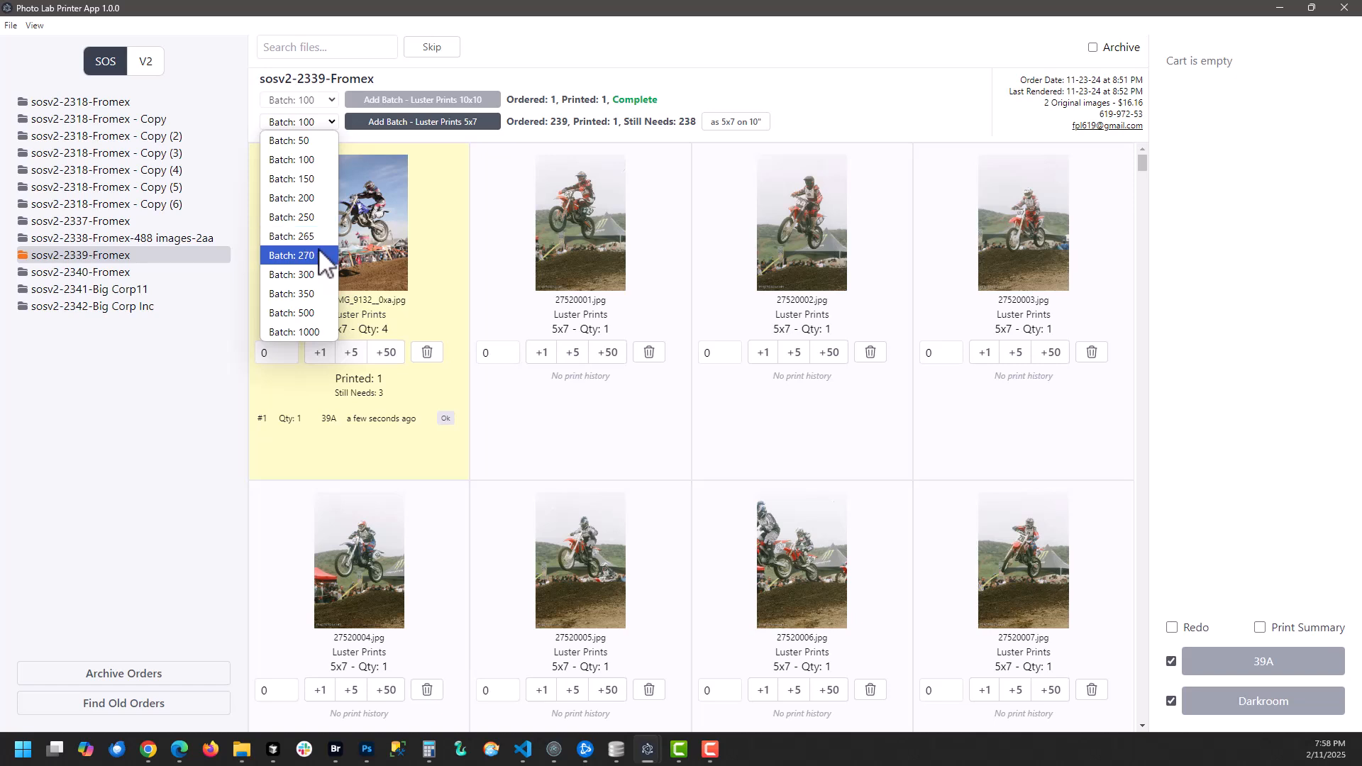
{"action": "left_click", "coordinate": [736, 80]}
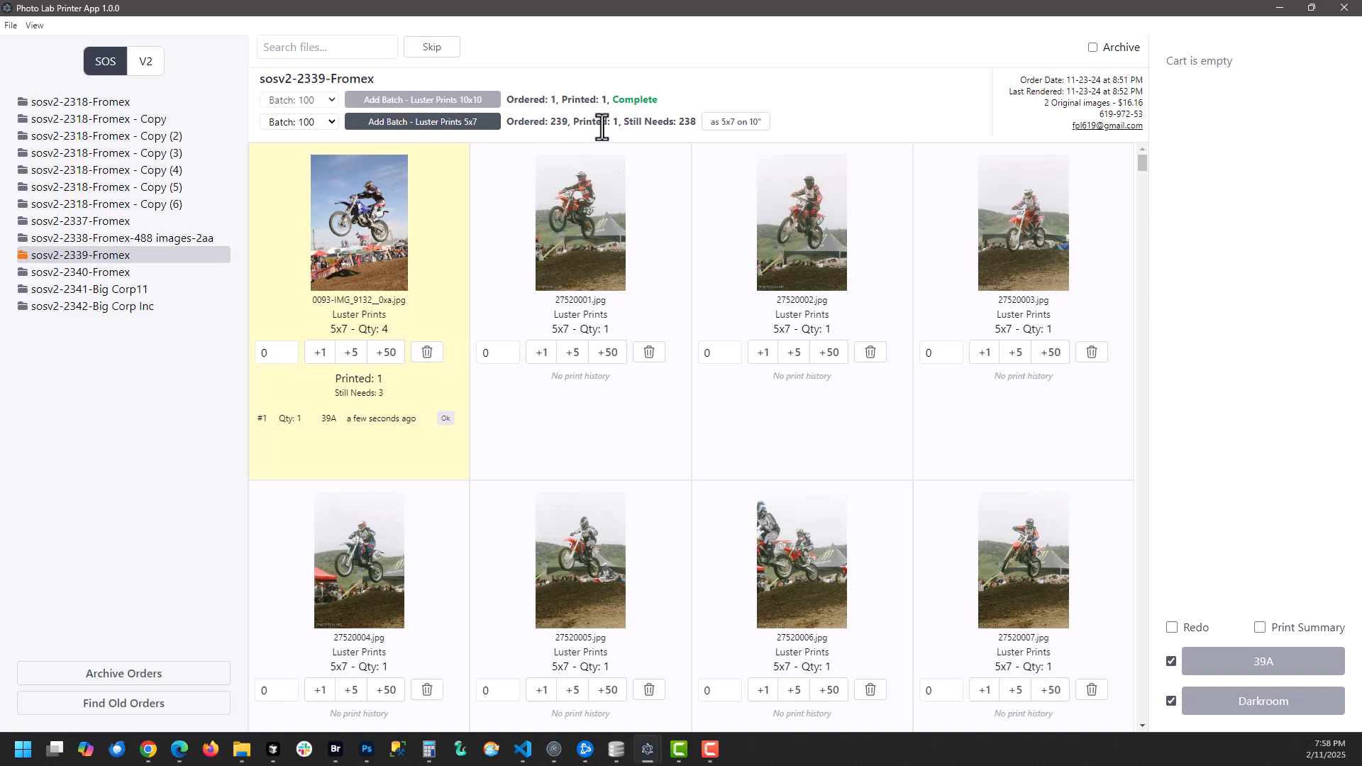
{"action": "left_click", "coordinate": [391, 125]}
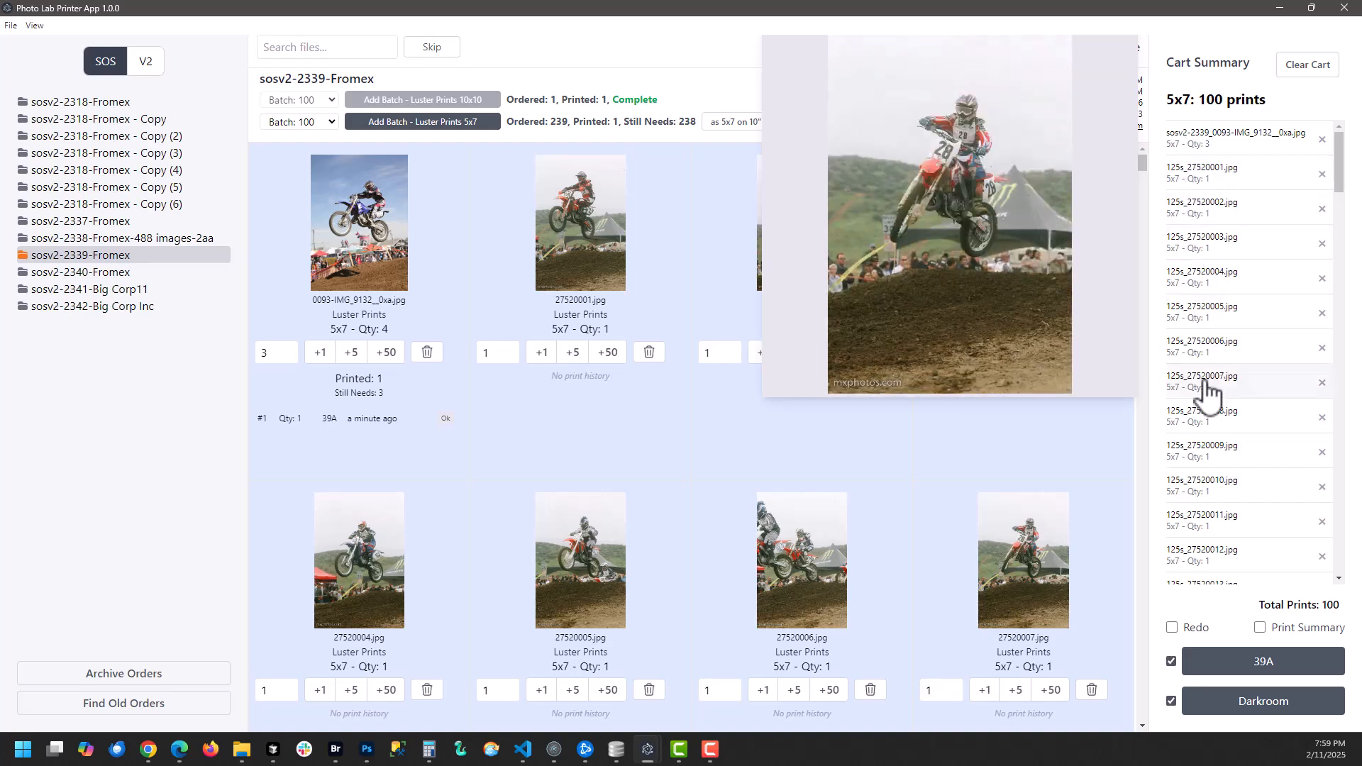
{"action": "scroll", "coordinate": [1204, 437], "scroll_direction": "down", "scroll_amount": 4}
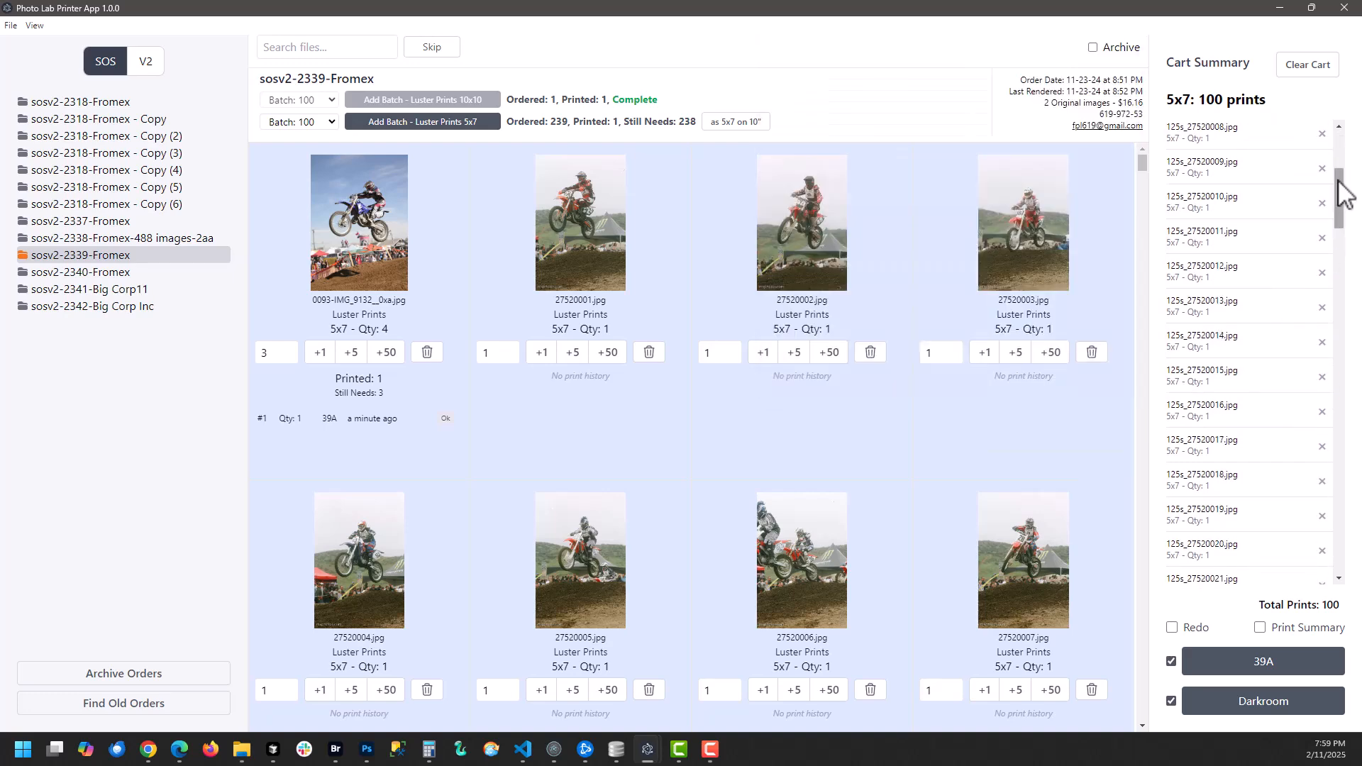
{"action": "left_click_drag", "start_coordinate": [1343, 193], "coordinate": [1310, 122]}
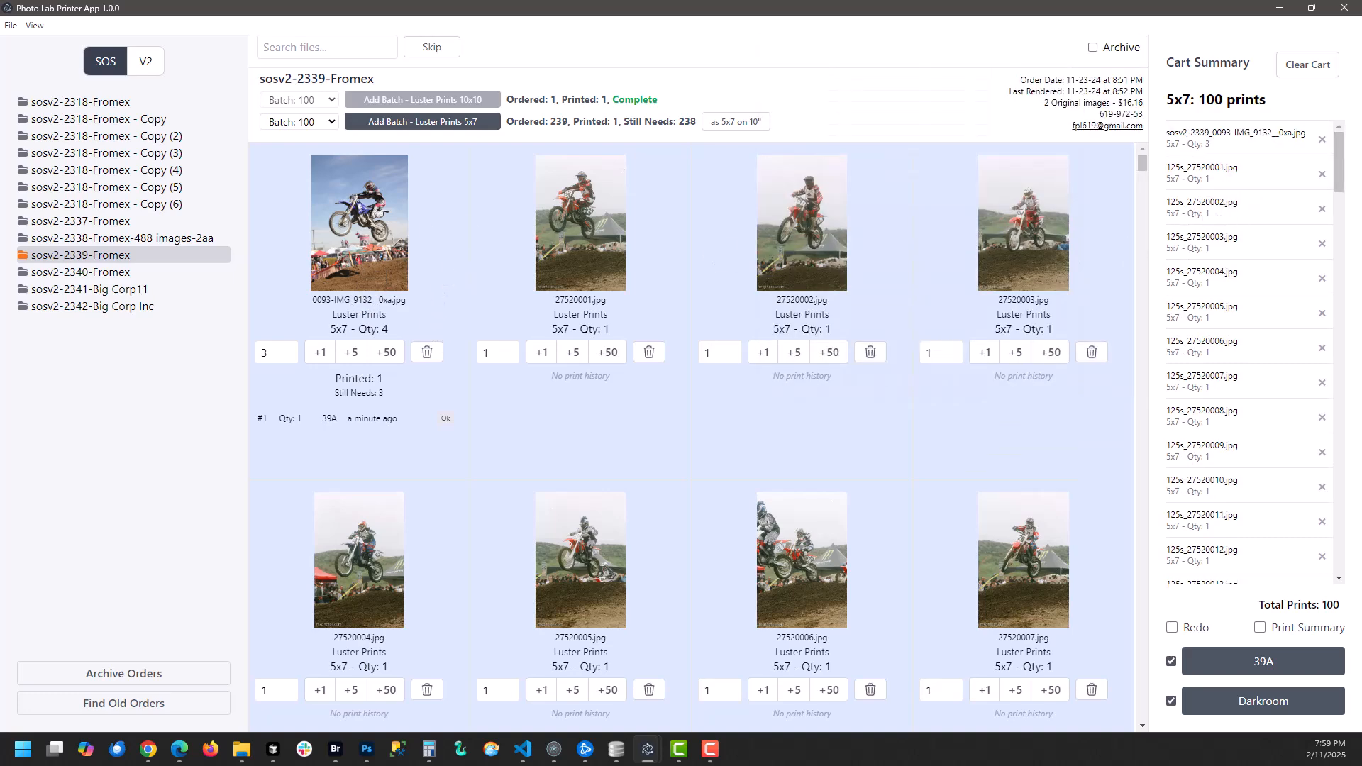
{"action": "left_click", "coordinate": [1233, 667]}
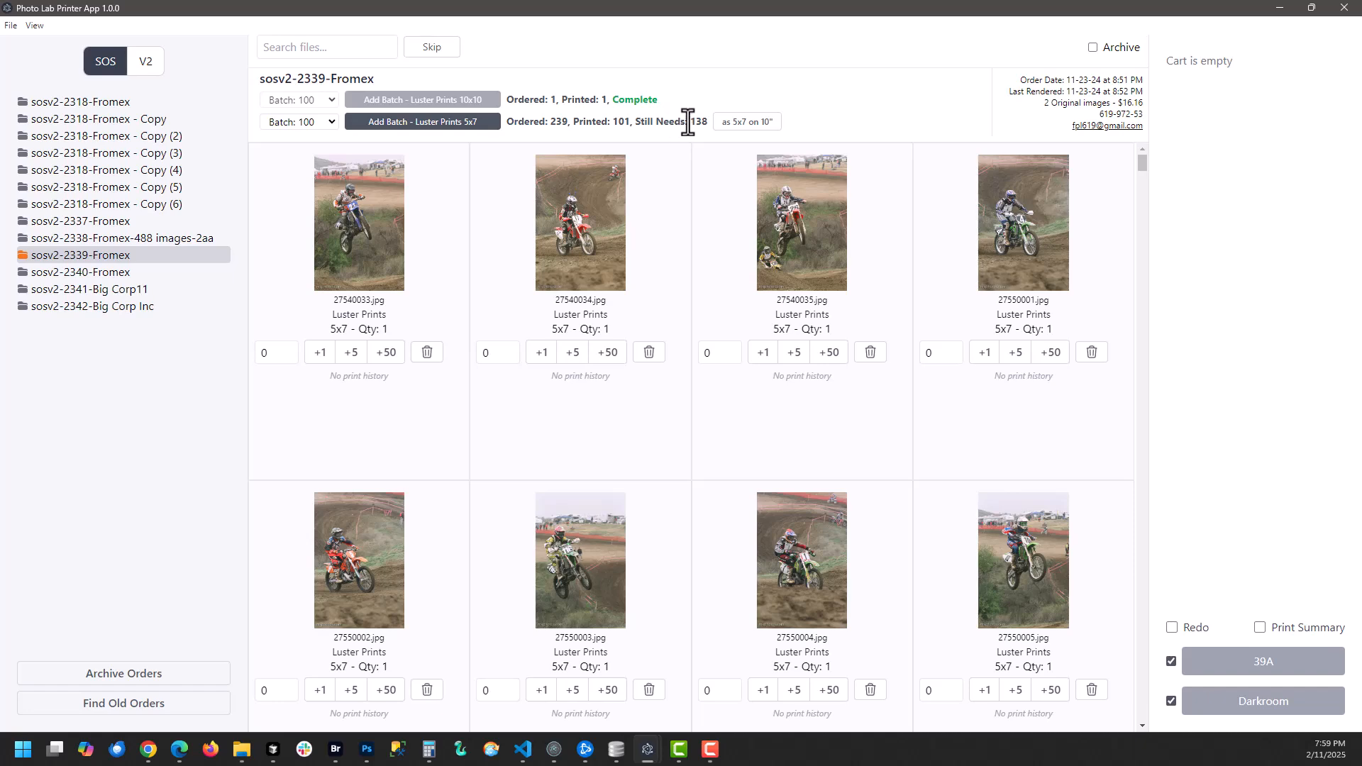
Step: Add the order's two remaining Luster Prints 5x7 batches to the cart and print each on 39A
{"action": "left_click", "coordinate": [425, 125]}
{"action": "left_click", "coordinate": [1213, 667]}
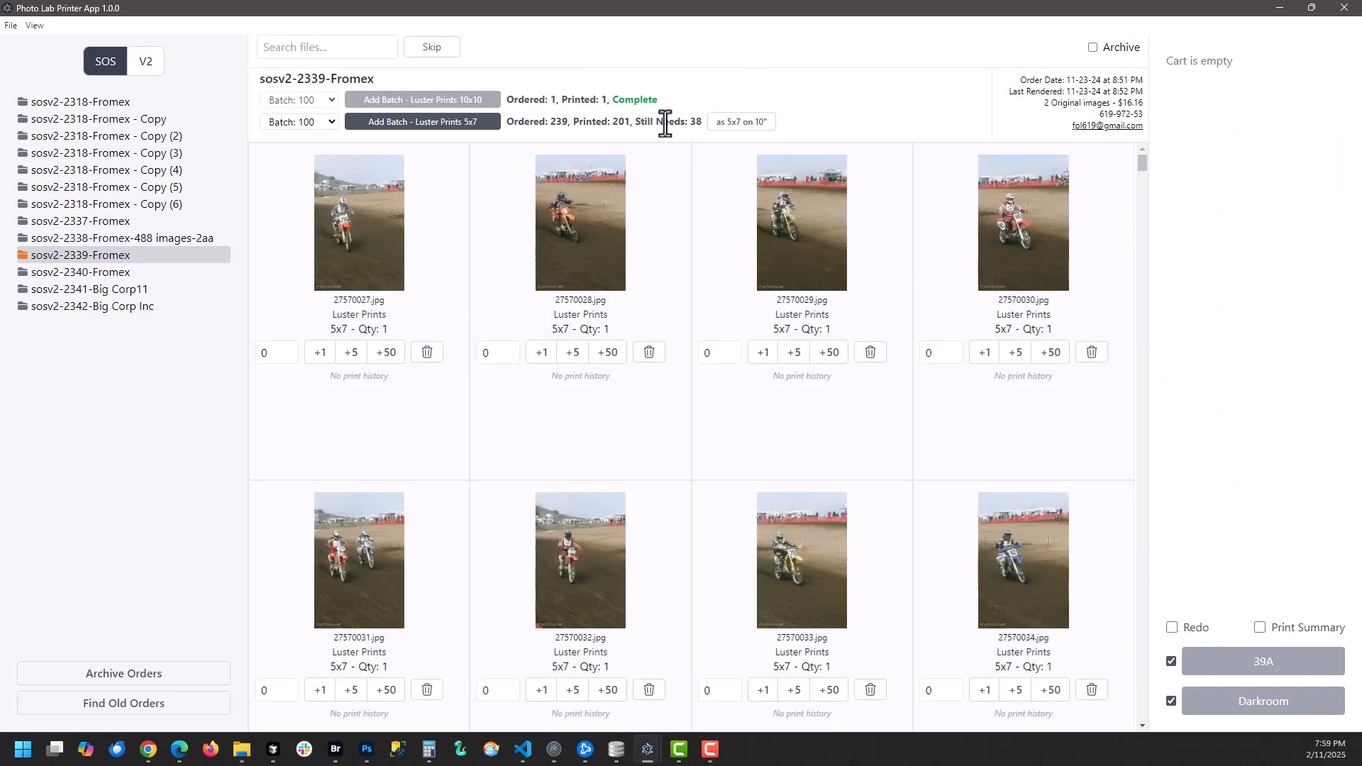
{"action": "left_click", "coordinate": [468, 125]}
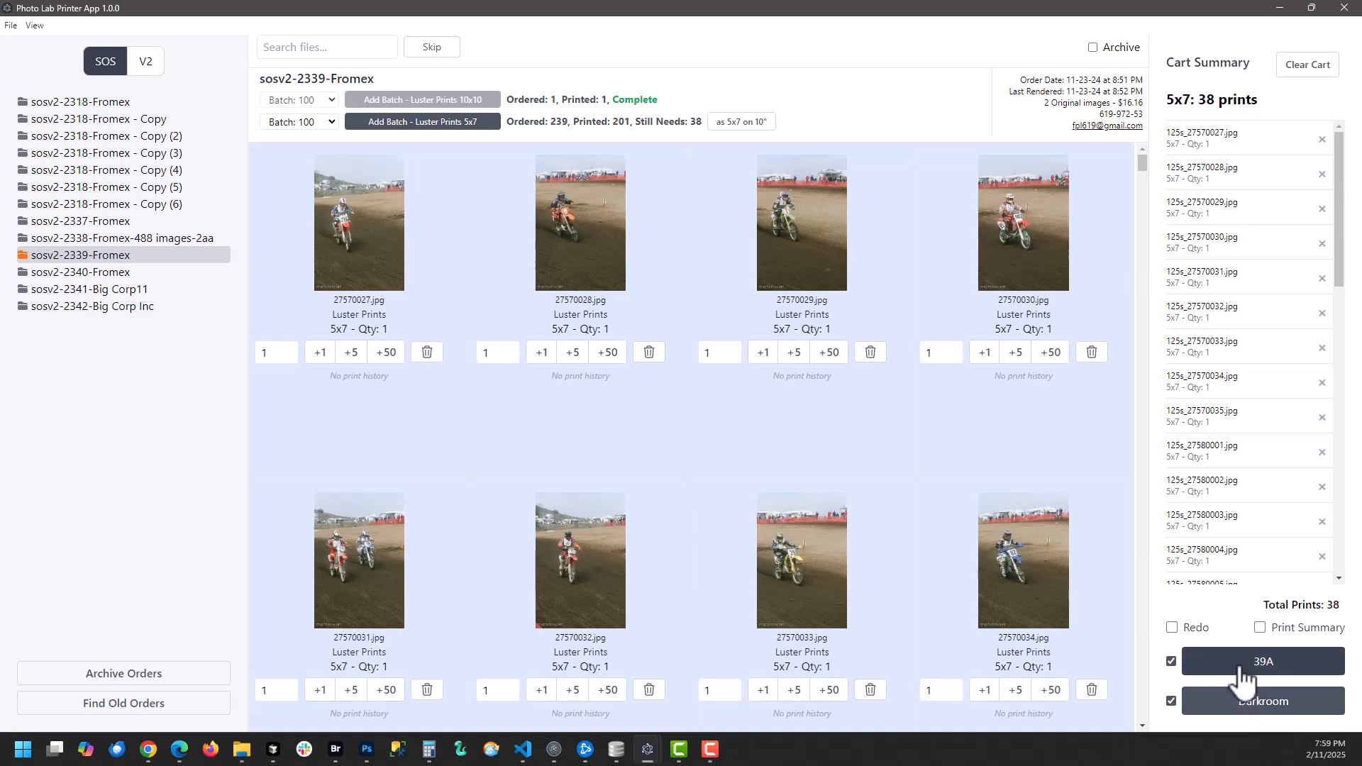
{"action": "left_click", "coordinate": [1240, 668]}
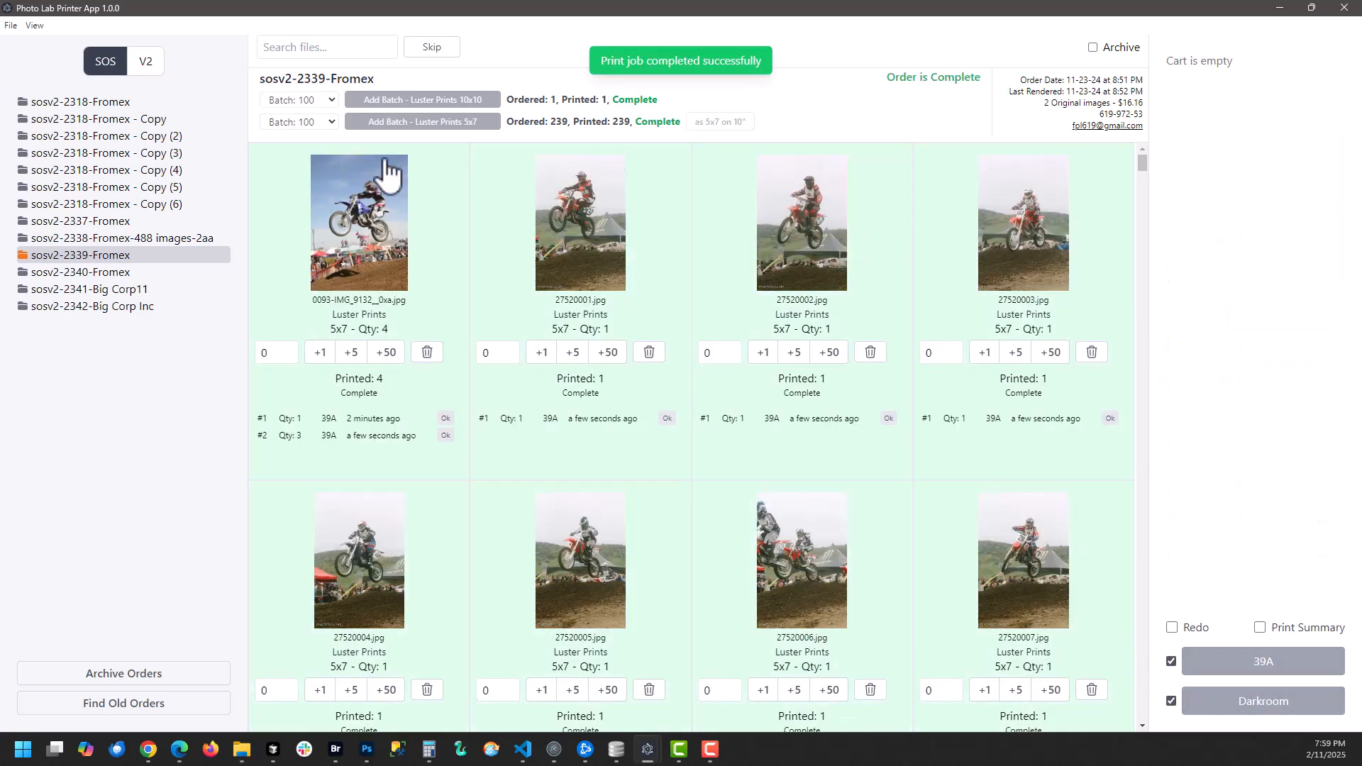
Step: Add five extra 5x7 prints of 27520014.jpg to the cart and print them on 39A
{"action": "scroll", "coordinate": [465, 243], "scroll_direction": "down", "scroll_amount": 10}
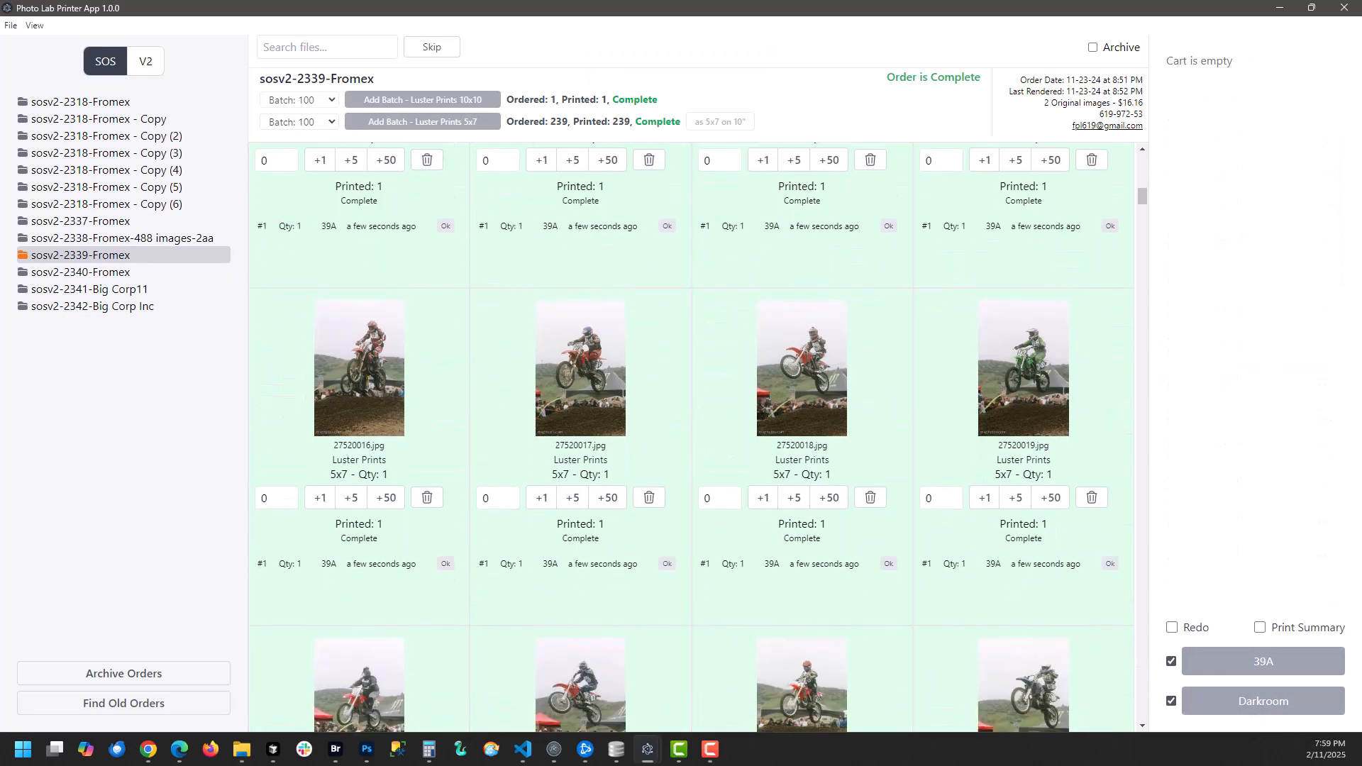
{"action": "mouse_move", "coordinate": [1143, 201]}
{"action": "left_mouse_down"}
{"action": "mouse_move", "coordinate": [1169, 400]}
{"action": "mouse_move", "coordinate": [1152, 188]}
{"action": "mouse_move", "coordinate": [1154, 206]}
{"action": "left_mouse_up"}
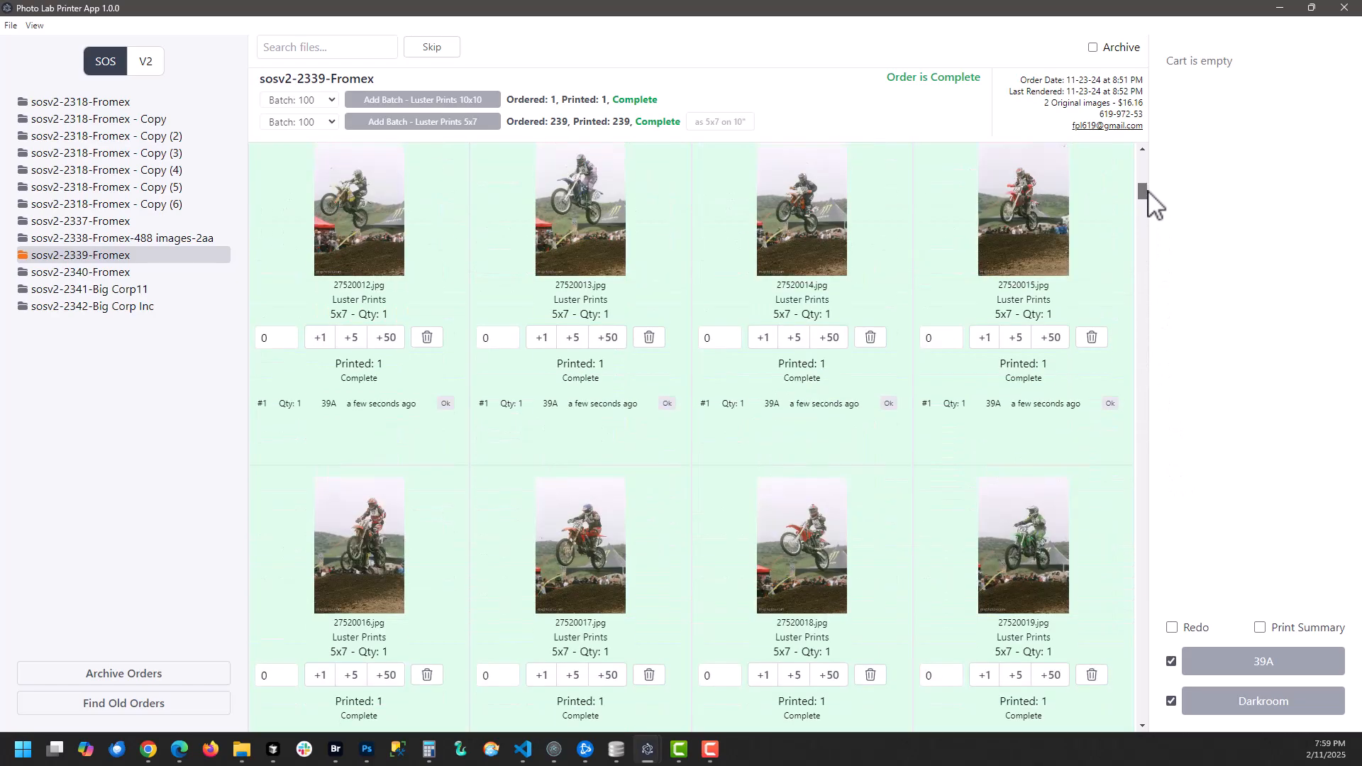
{"action": "left_click", "coordinate": [795, 338]}
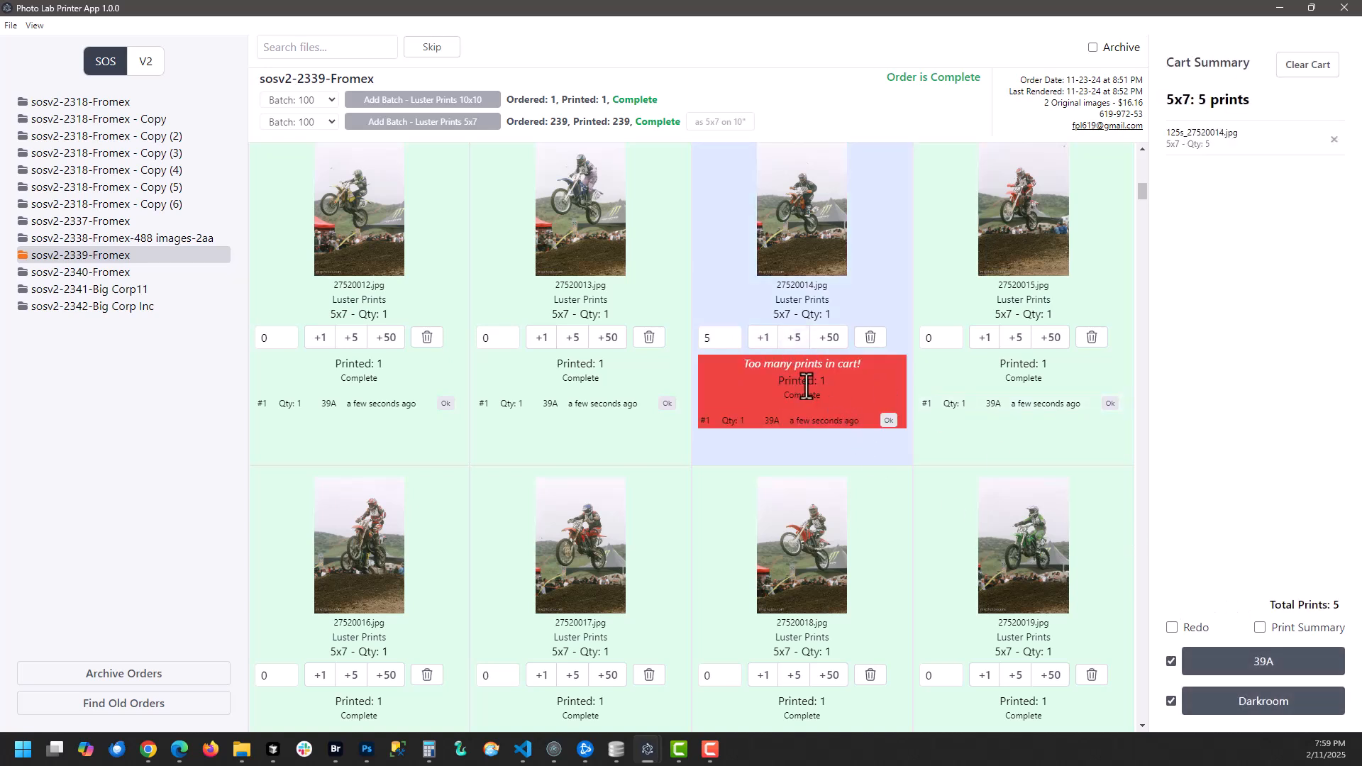
{"action": "left_click", "coordinate": [1264, 662]}
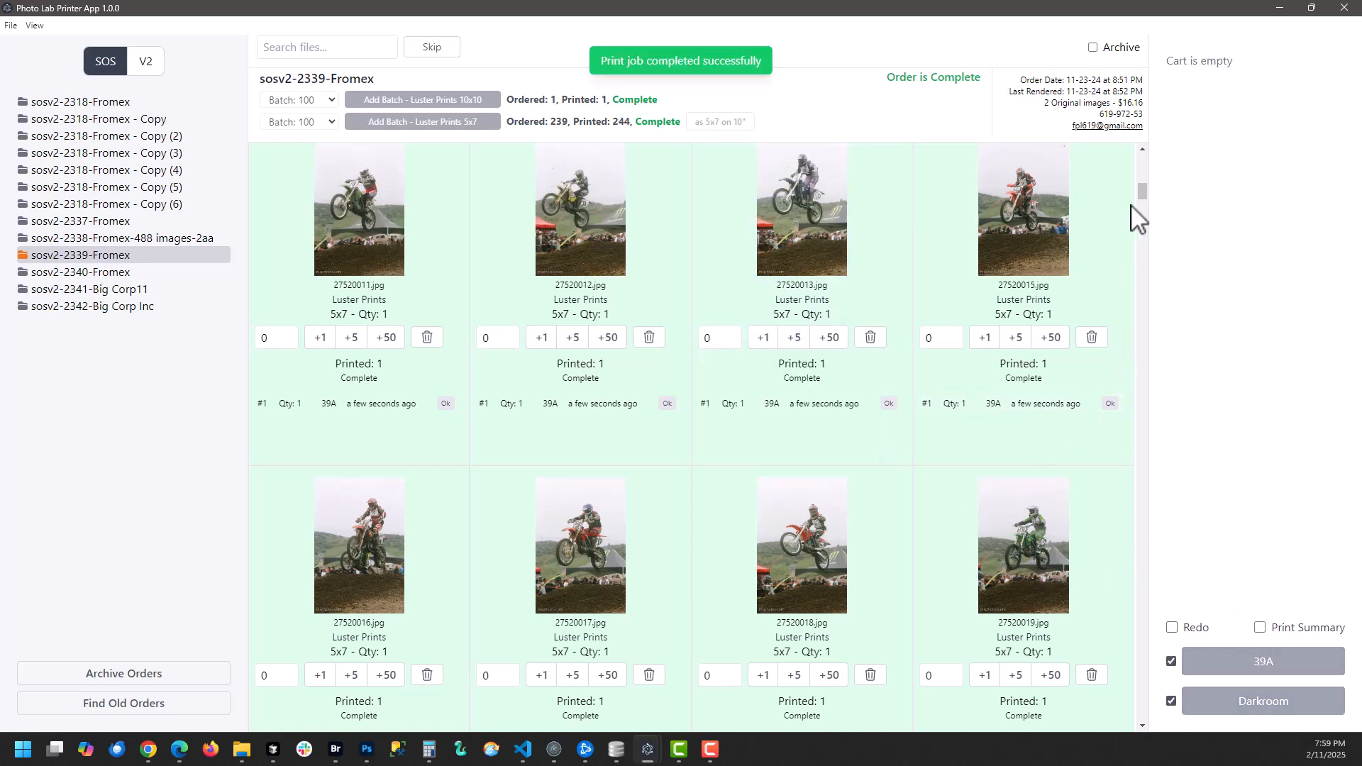
Step: Mark the five-print run of 27520014.jpg as Redo and check the completed order's image list
{"action": "left_click_drag", "start_coordinate": [1142, 191], "coordinate": [1143, 166]}
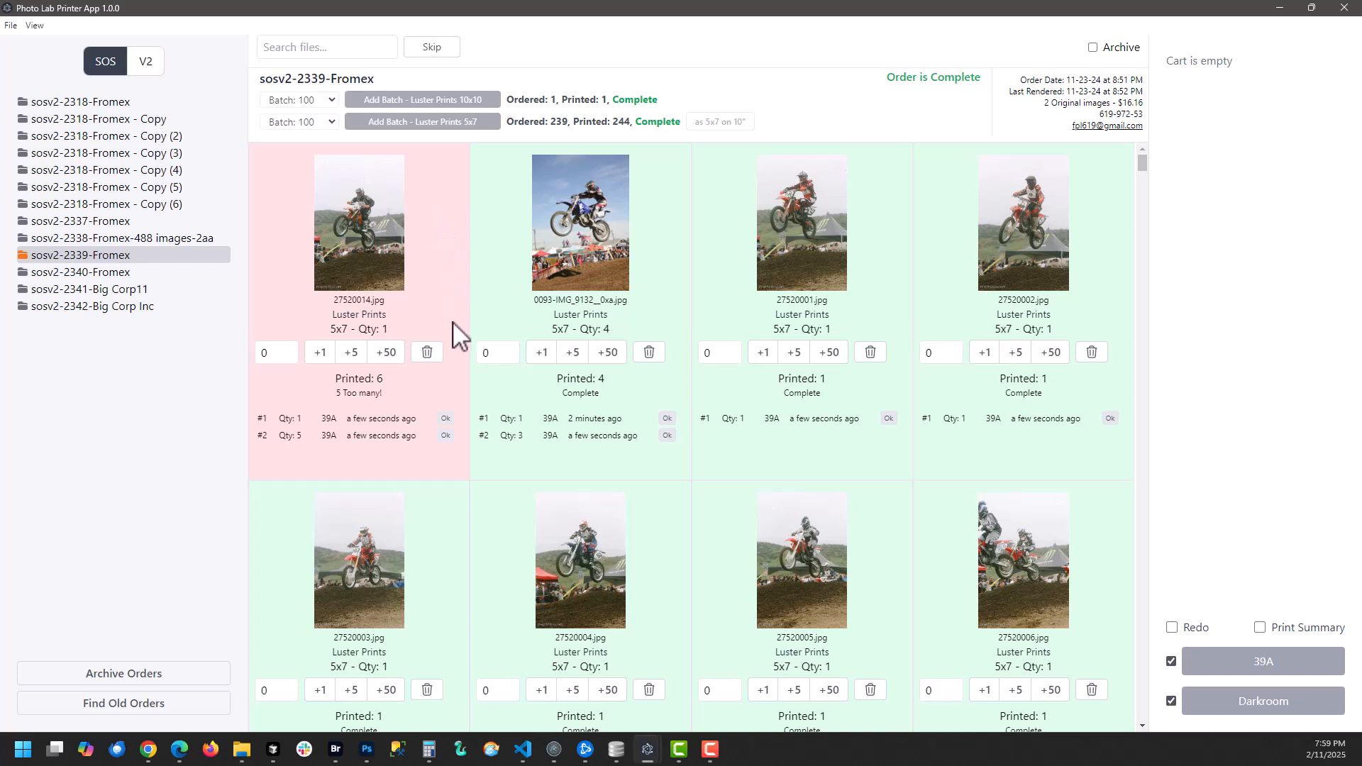
{"action": "left_click", "coordinate": [446, 437]}
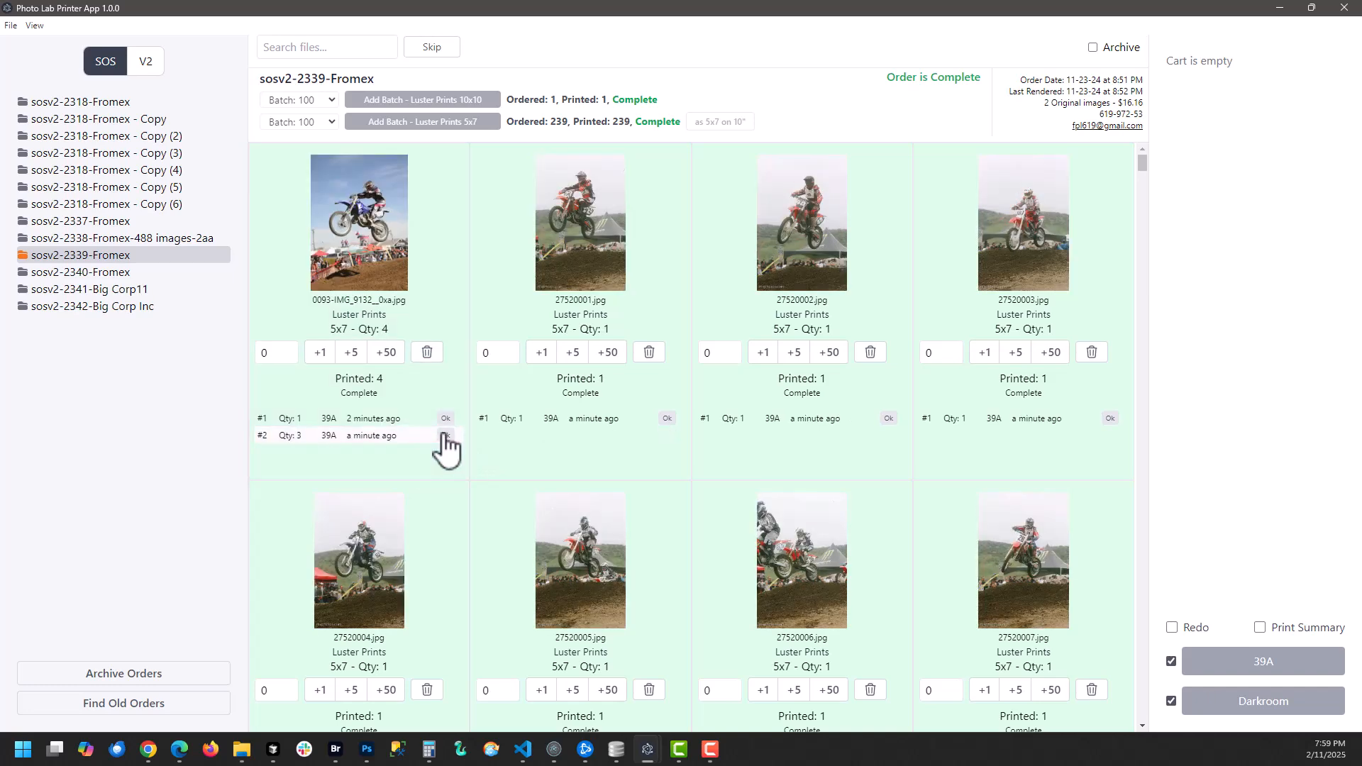
{"action": "scroll", "coordinate": [745, 458], "scroll_direction": "down", "scroll_amount": 1}
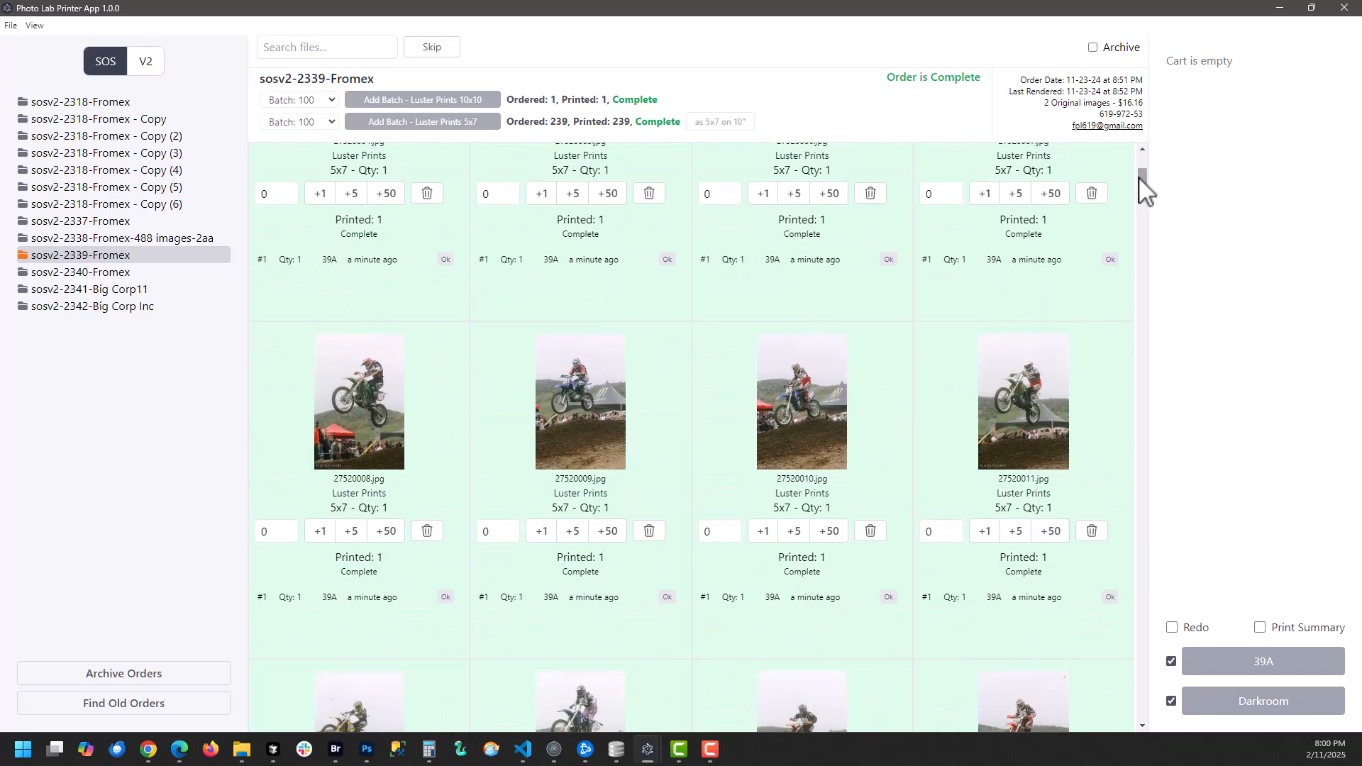
{"action": "scroll", "coordinate": [1142, 168], "scroll_direction": "up", "scroll_amount": 1}
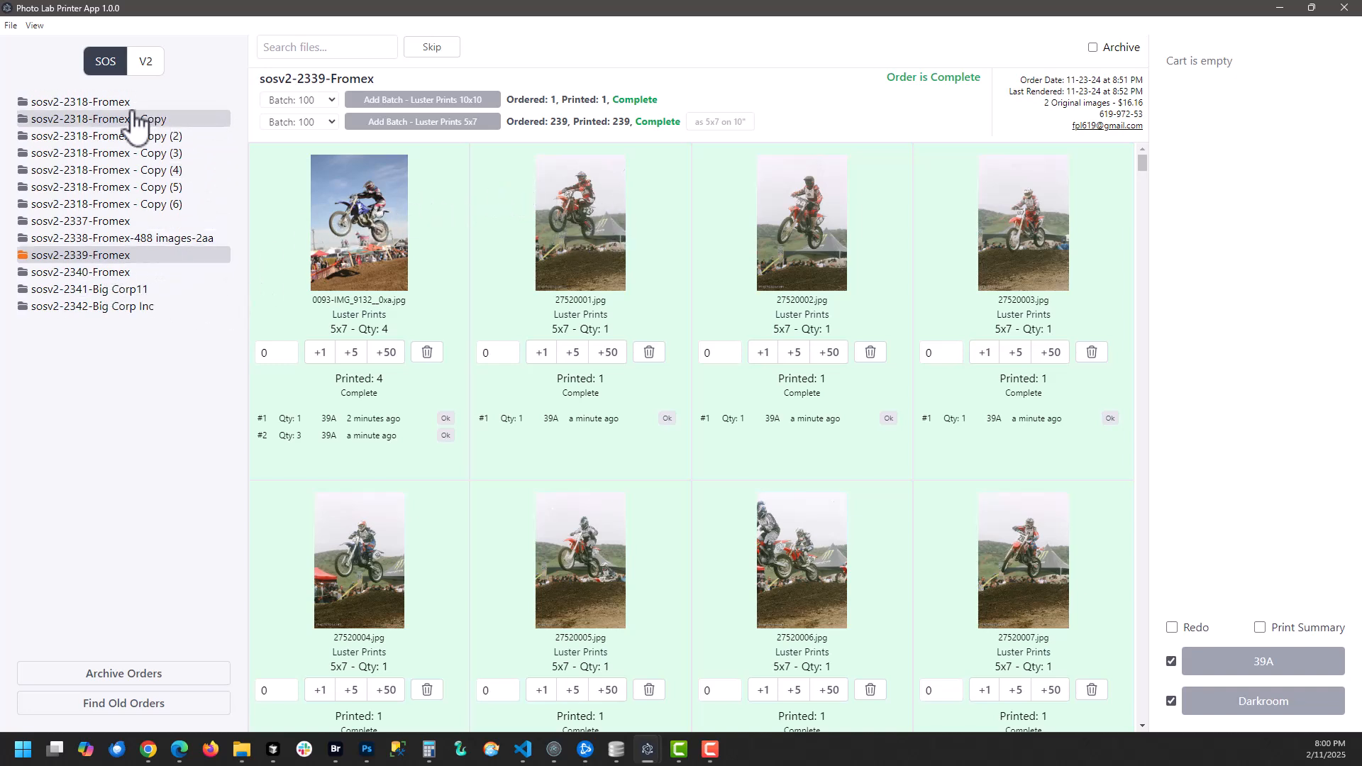
Step: Browse the first Fromex order in the list and its copies one after another
{"action": "left_click", "coordinate": [114, 103]}
{"action": "left_click", "coordinate": [117, 122]}
{"action": "left_click", "coordinate": [116, 136]}
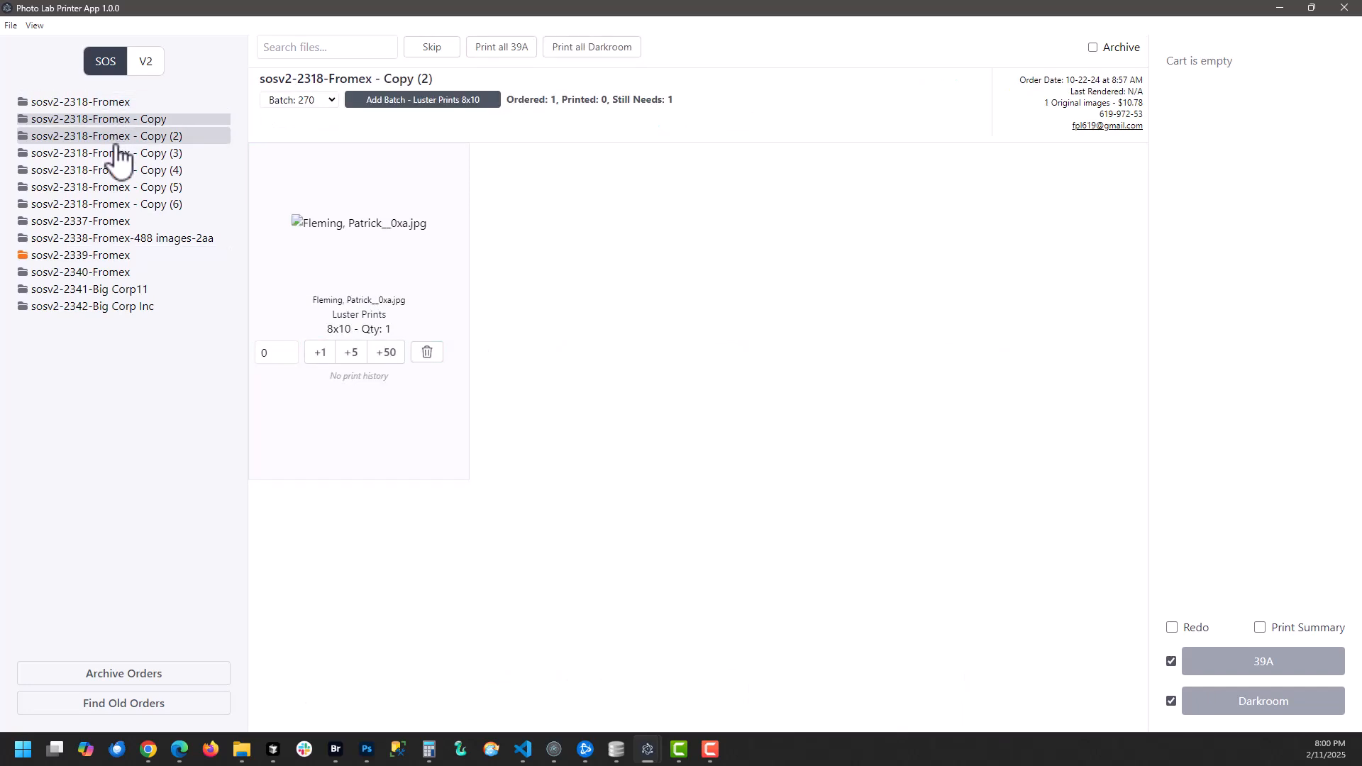
{"action": "left_click", "coordinate": [115, 153]}
{"action": "left_click", "coordinate": [111, 174]}
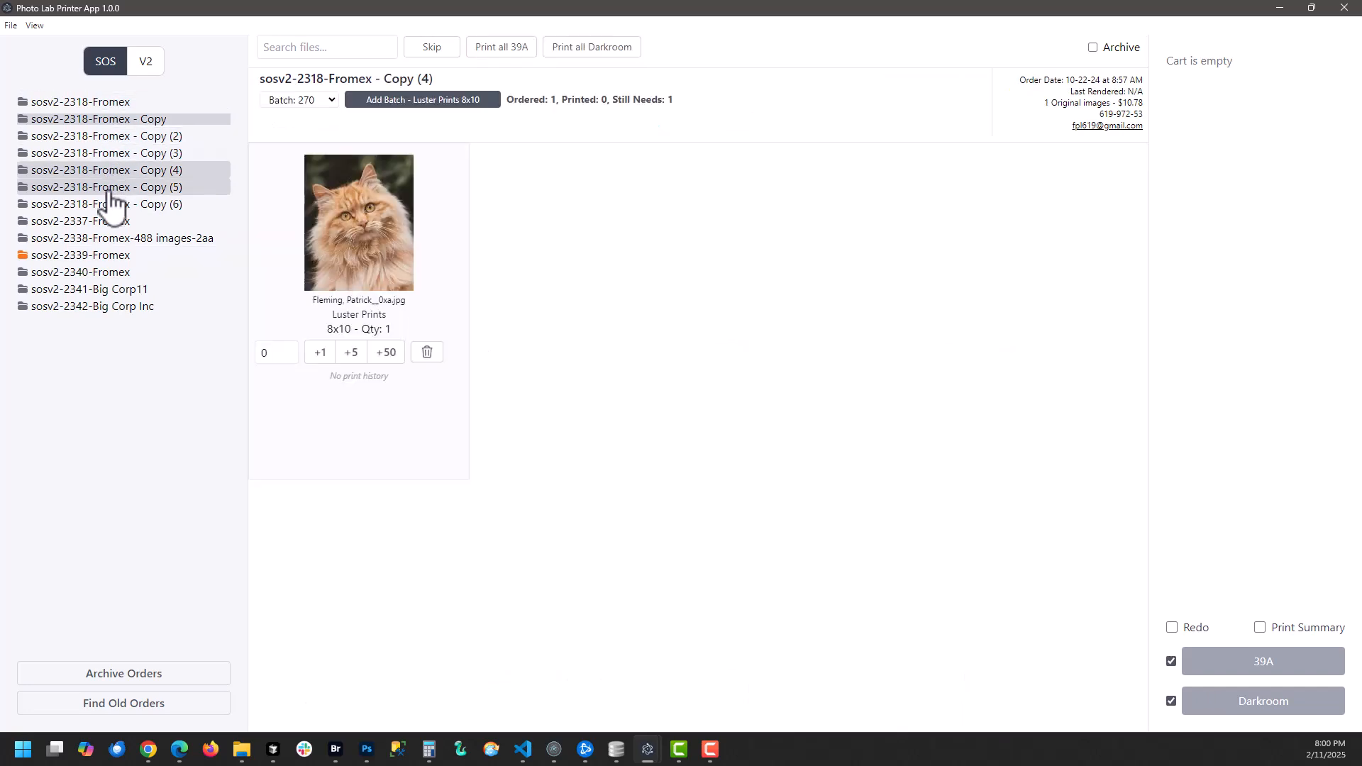
{"action": "left_click", "coordinate": [111, 188]}
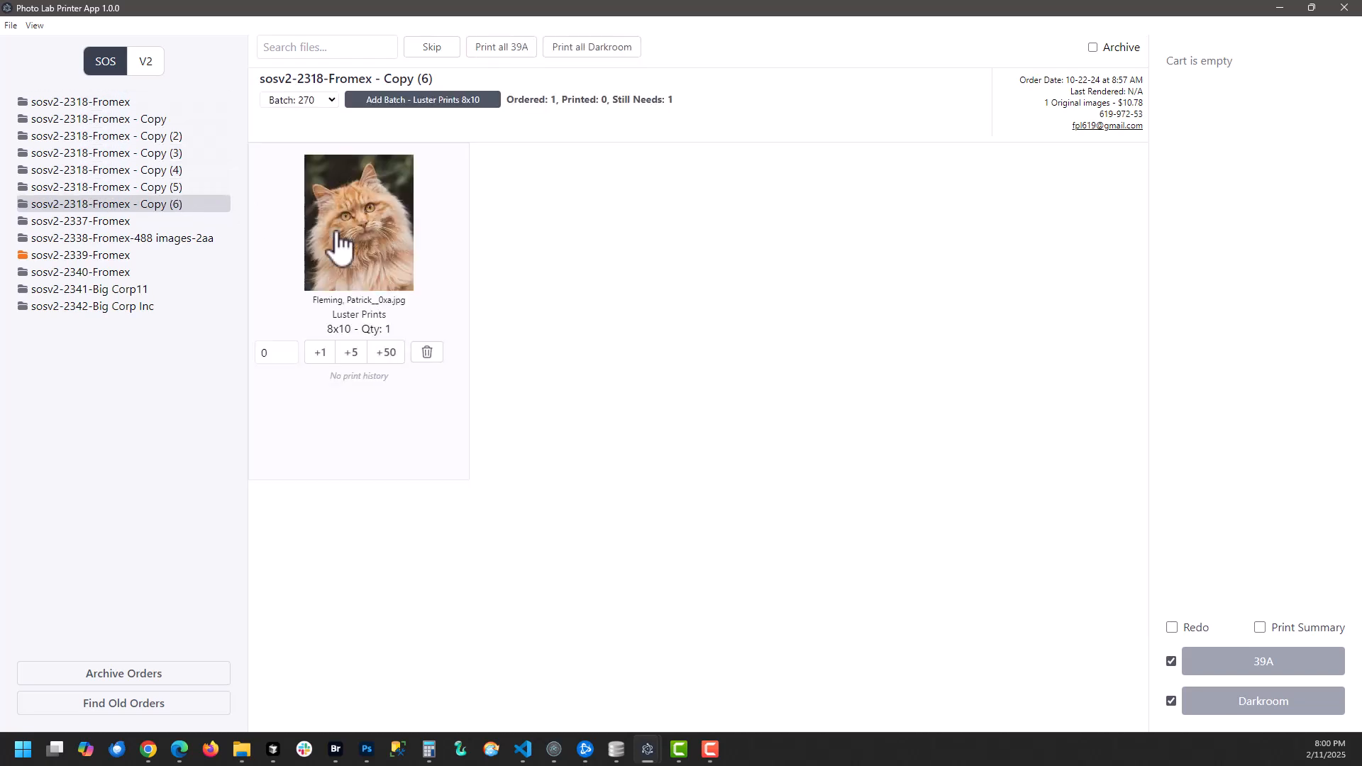
Step: Compare the whole-order print options of the first Fromex order with those of the 488-image order
{"action": "left_click", "coordinate": [75, 103]}
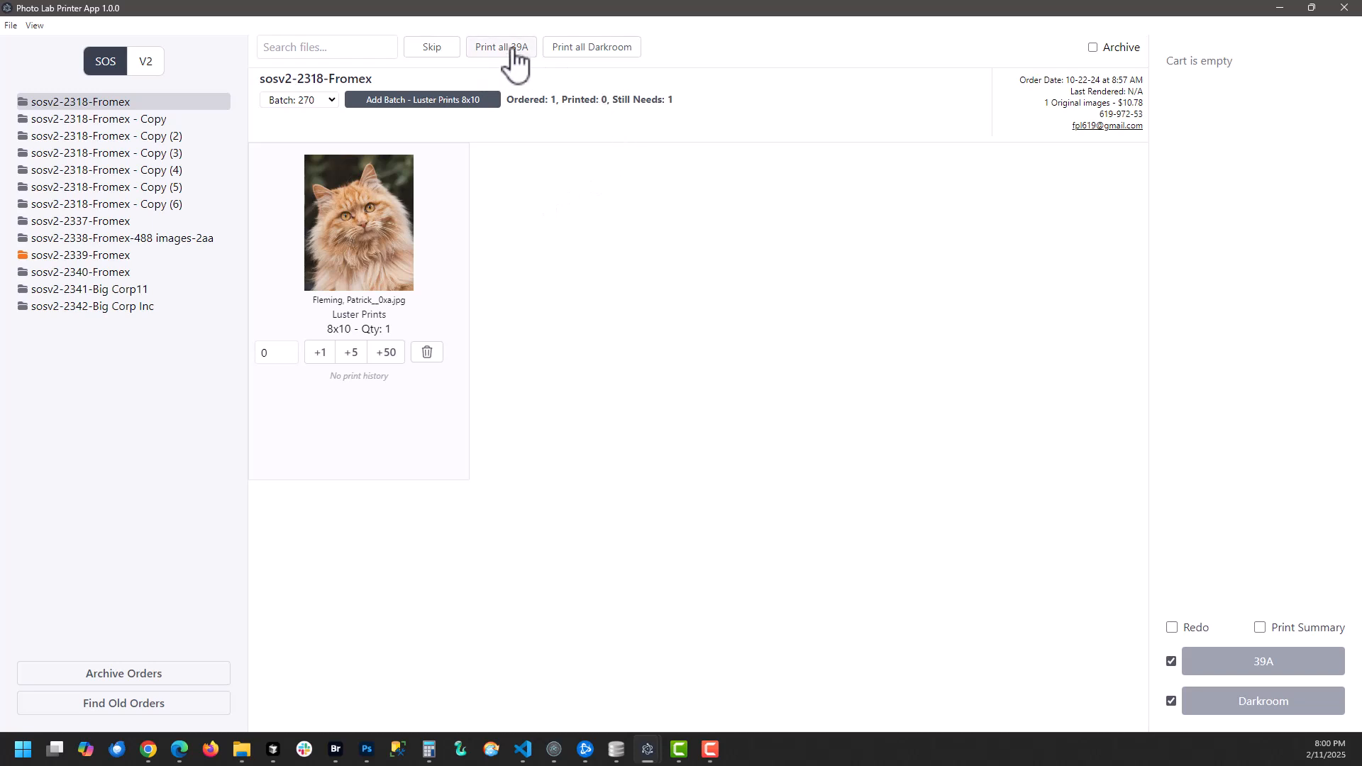
{"action": "left_click", "coordinate": [122, 240]}
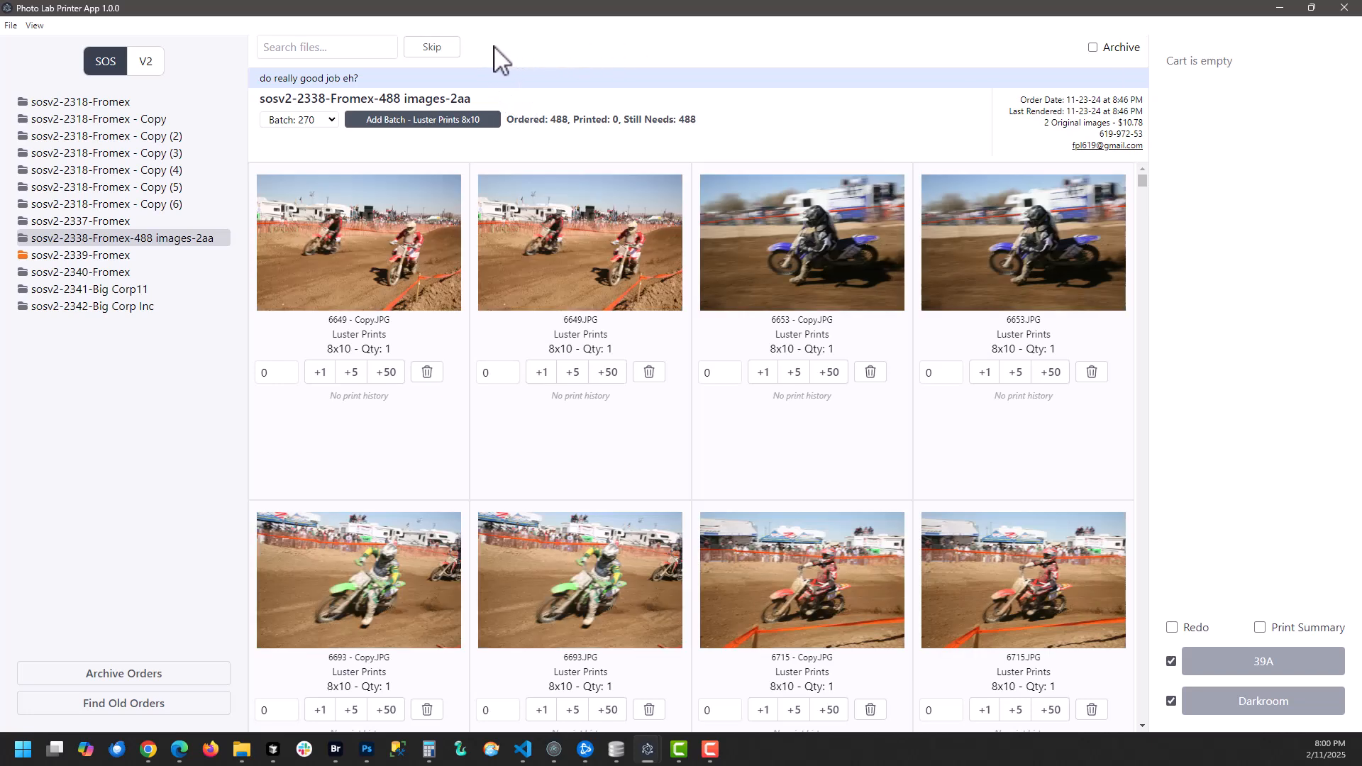
{"action": "left_click", "coordinate": [153, 101]}
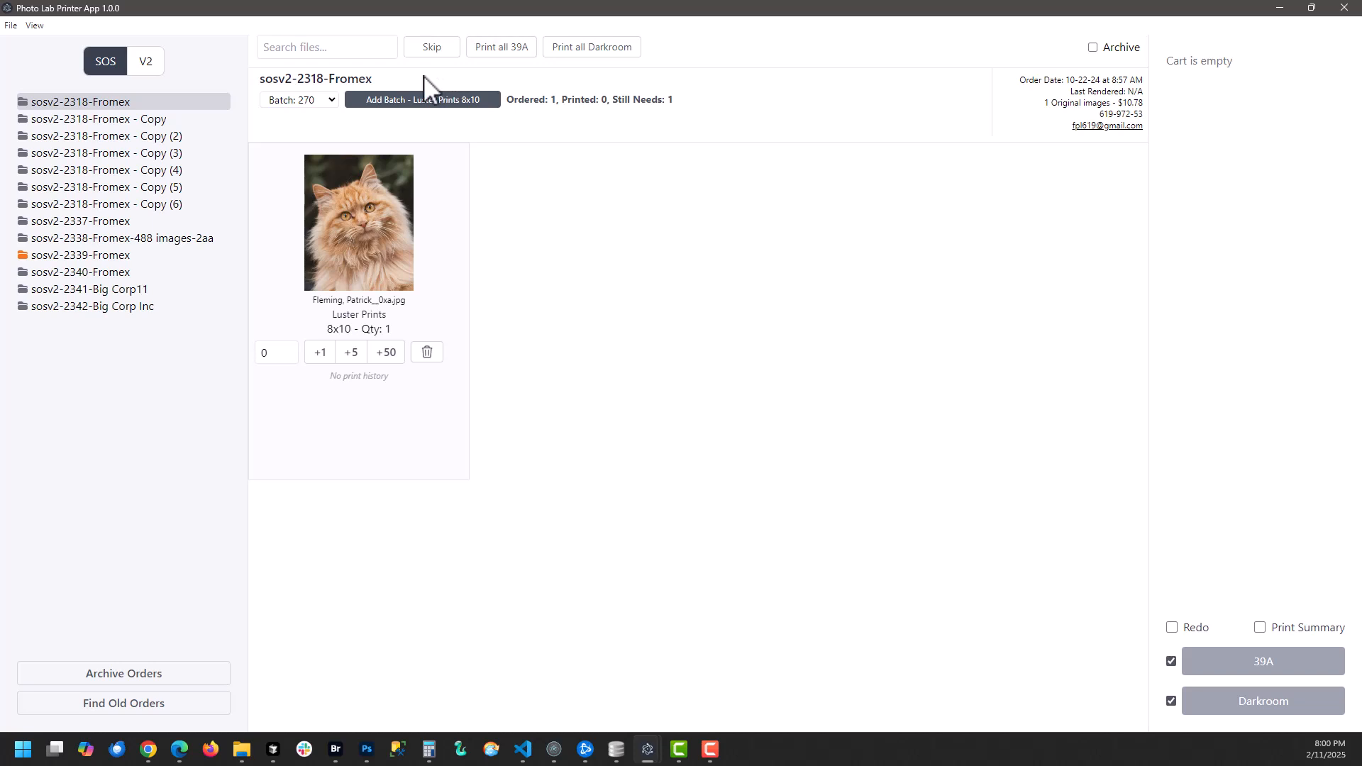
Step: Compare the first Fromex order with its copy and archive the completed Fromex order of motocross prints
{"action": "left_click", "coordinate": [107, 121]}
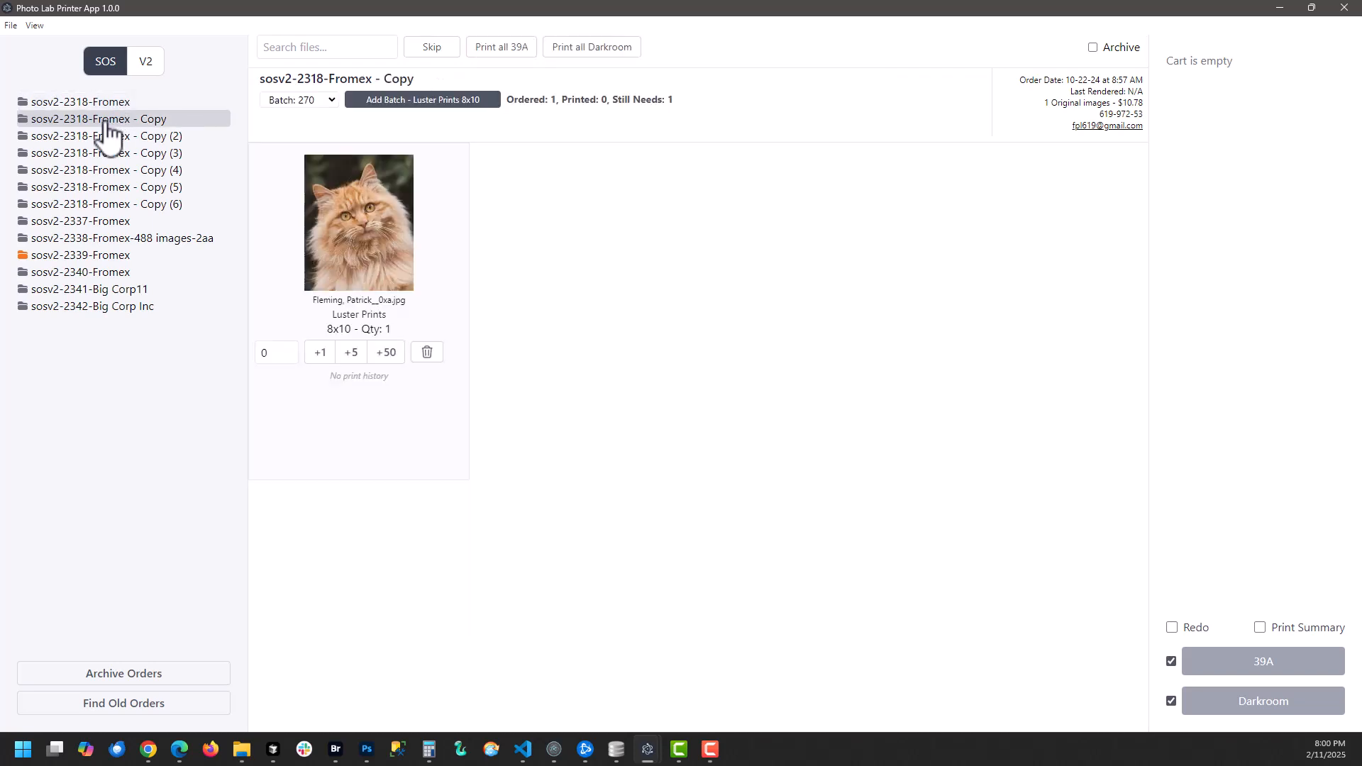
{"action": "left_click", "coordinate": [108, 103]}
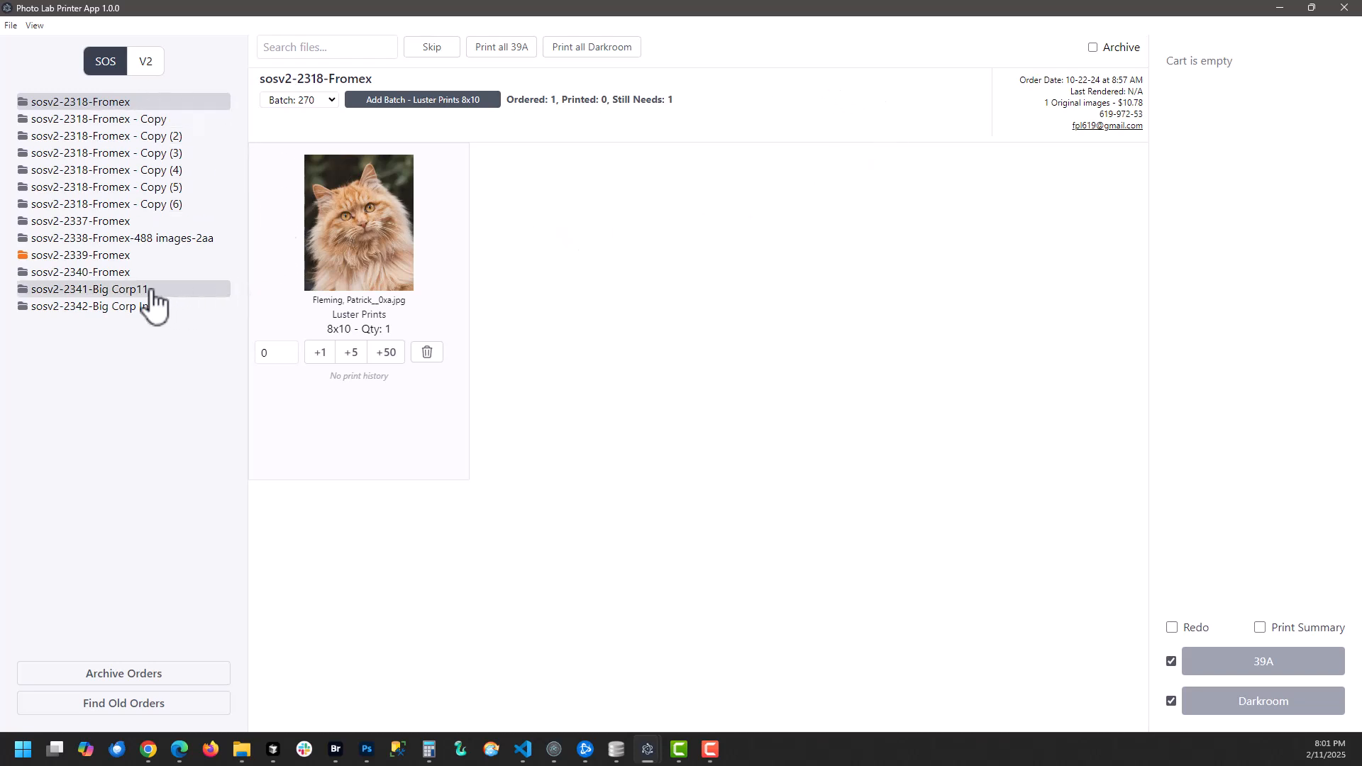
{"action": "left_click", "coordinate": [41, 260]}
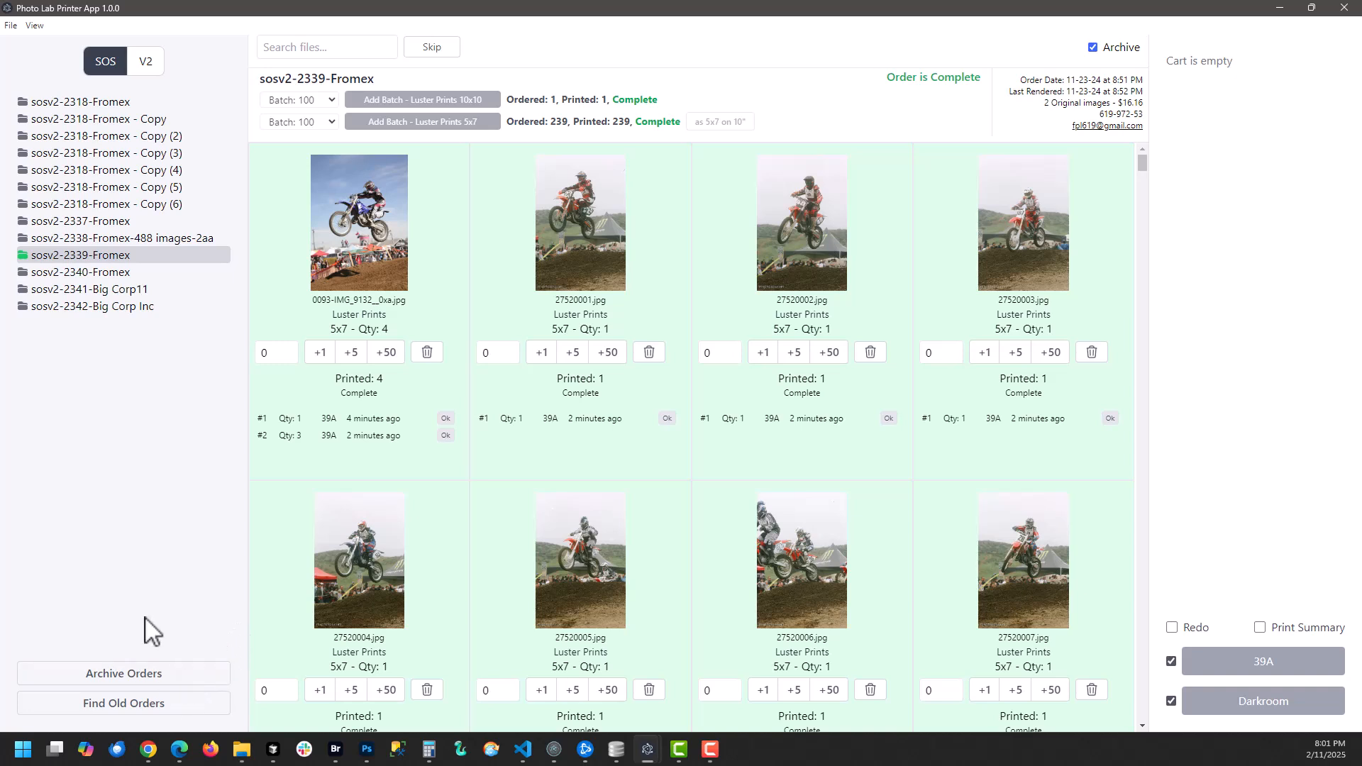
{"action": "right_click", "coordinate": [140, 260]}
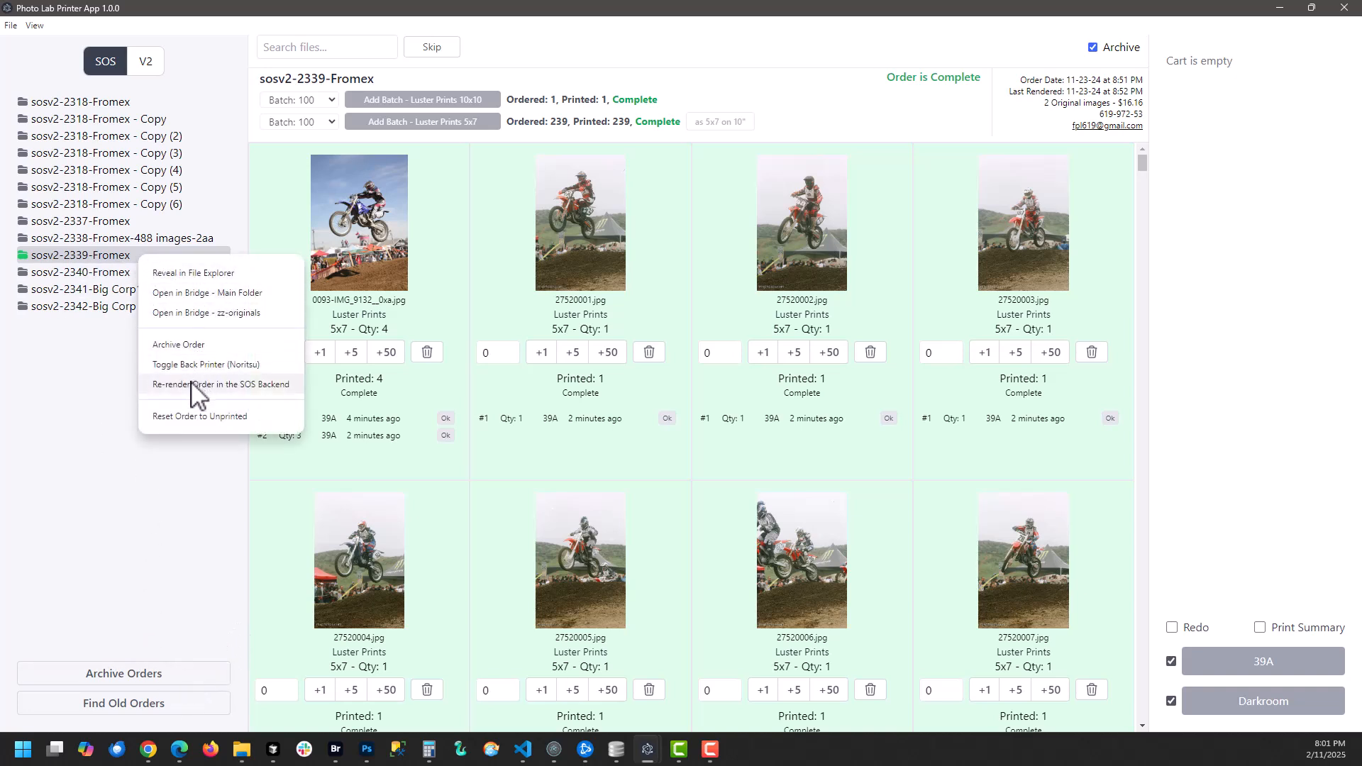
{"action": "left_click", "coordinate": [180, 345]}
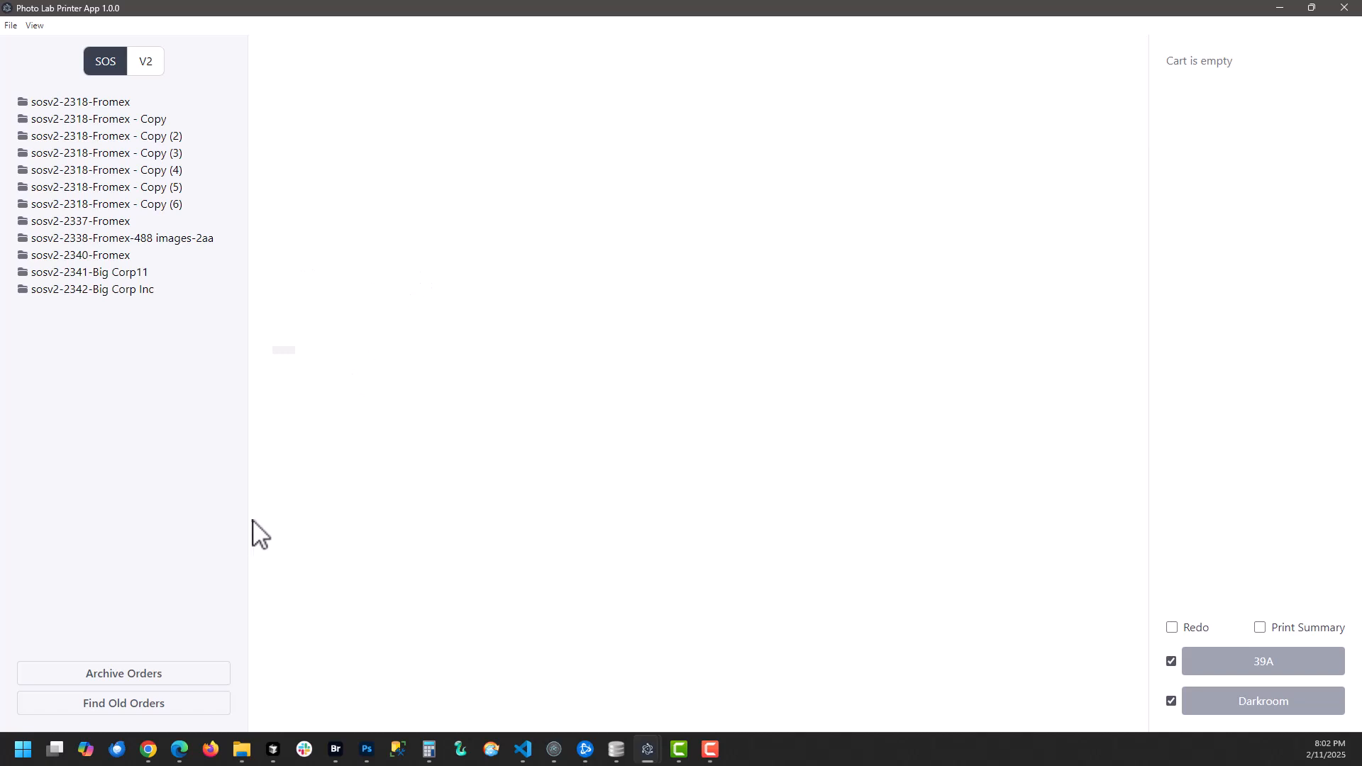
Step: Search the old orders for "fromex" and restore the archived Fromex order
{"action": "left_click", "coordinate": [124, 705]}
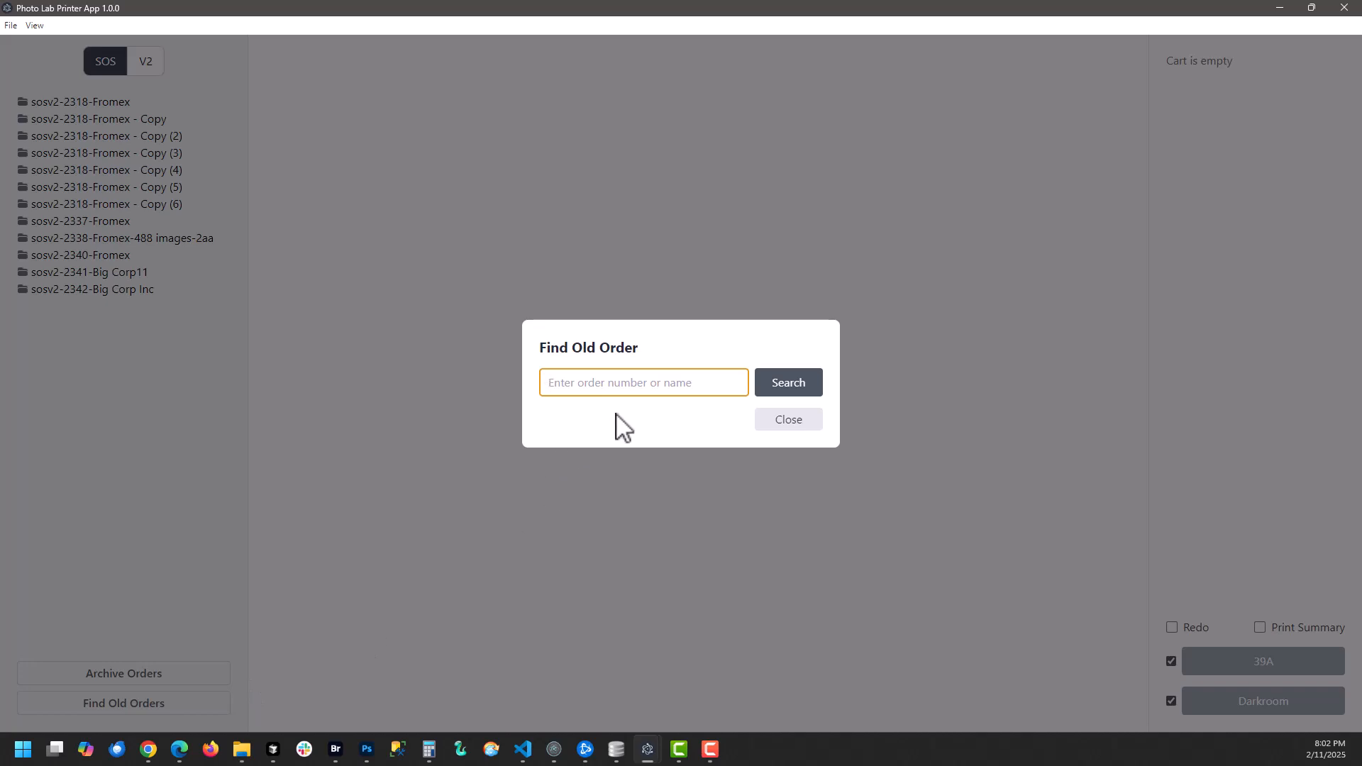
{"action": "type", "text": "fromex"}
{"action": "key", "text": "Return"}
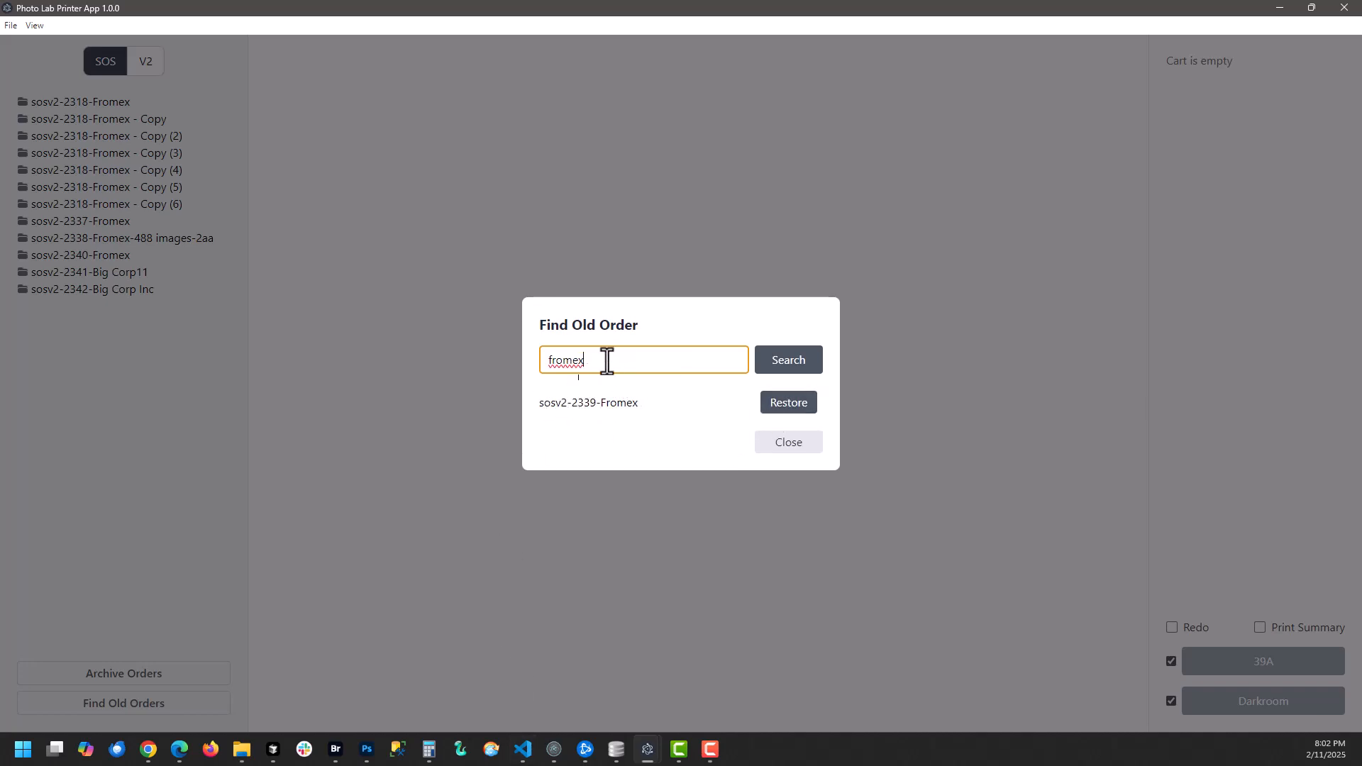
{"action": "left_click", "coordinate": [788, 402]}
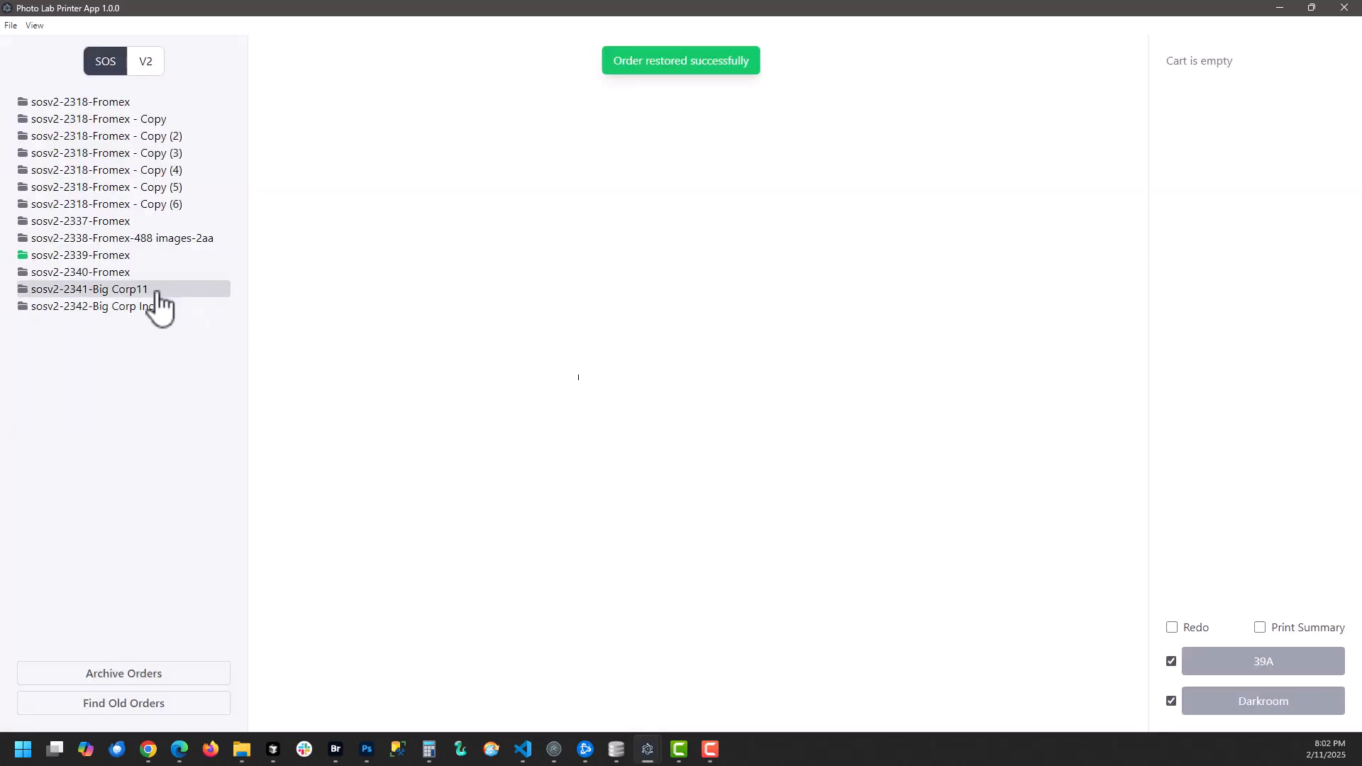
Step: Open the restored Fromex order and check the print history kept for its images
{"action": "left_click", "coordinate": [111, 256]}
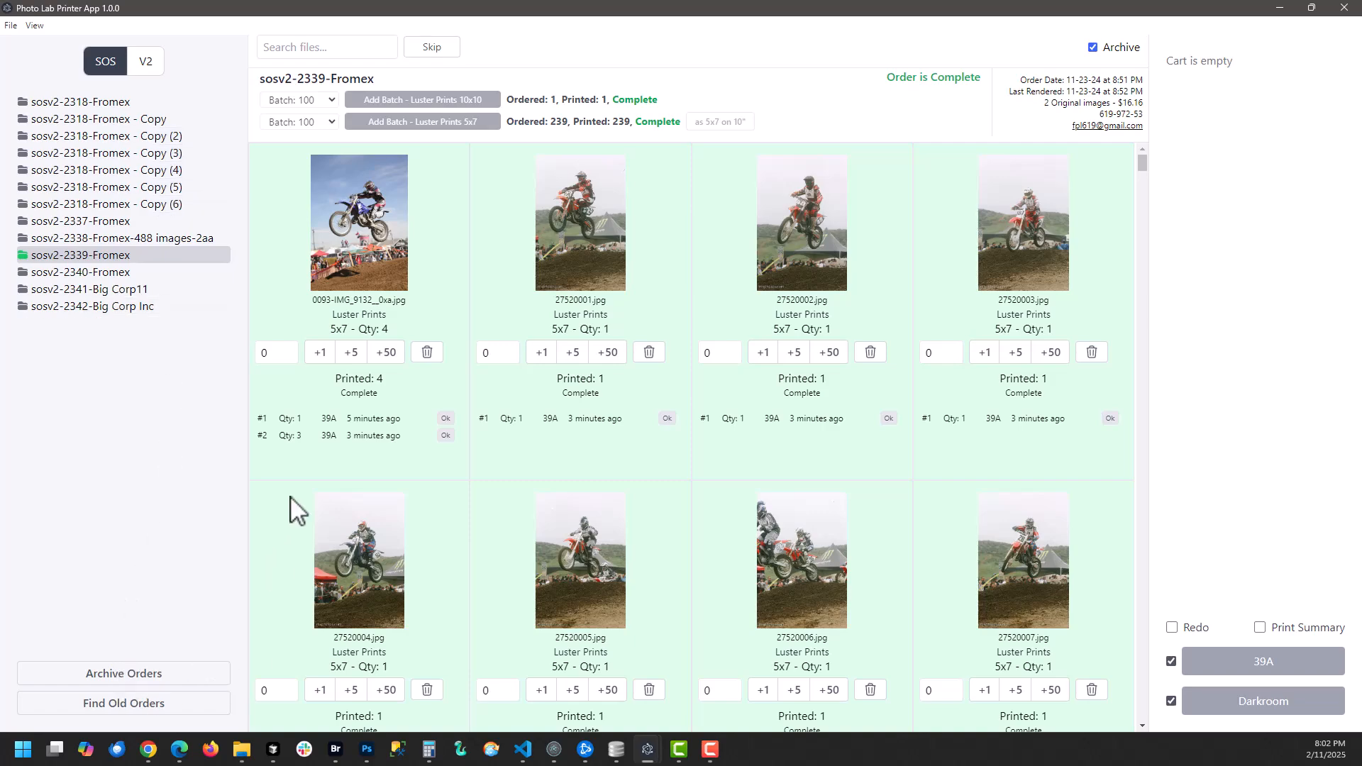
{"action": "scroll", "coordinate": [654, 451], "scroll_direction": "down", "scroll_amount": 1}
{"action": "scroll", "coordinate": [653, 440], "scroll_direction": "down", "scroll_amount": 7}
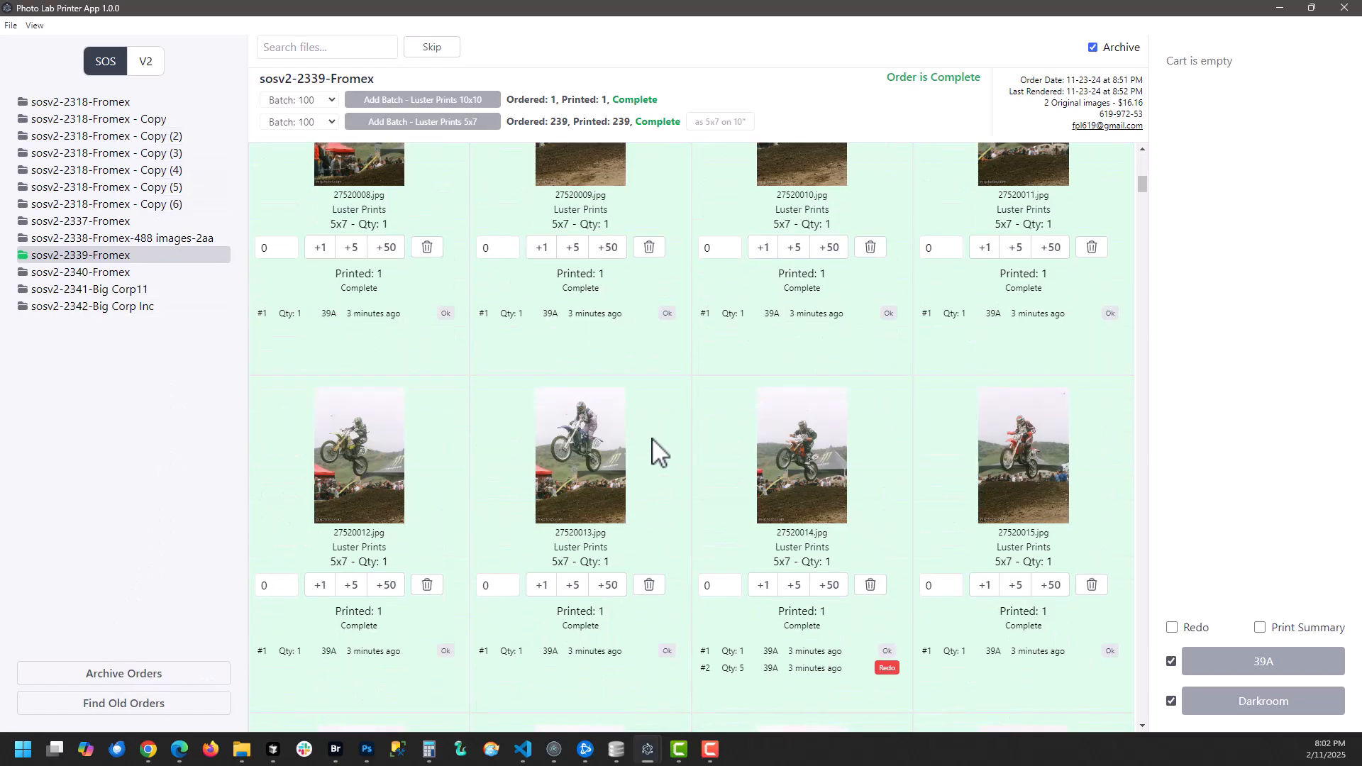
{"action": "scroll", "coordinate": [654, 451], "scroll_direction": "up", "scroll_amount": 8}
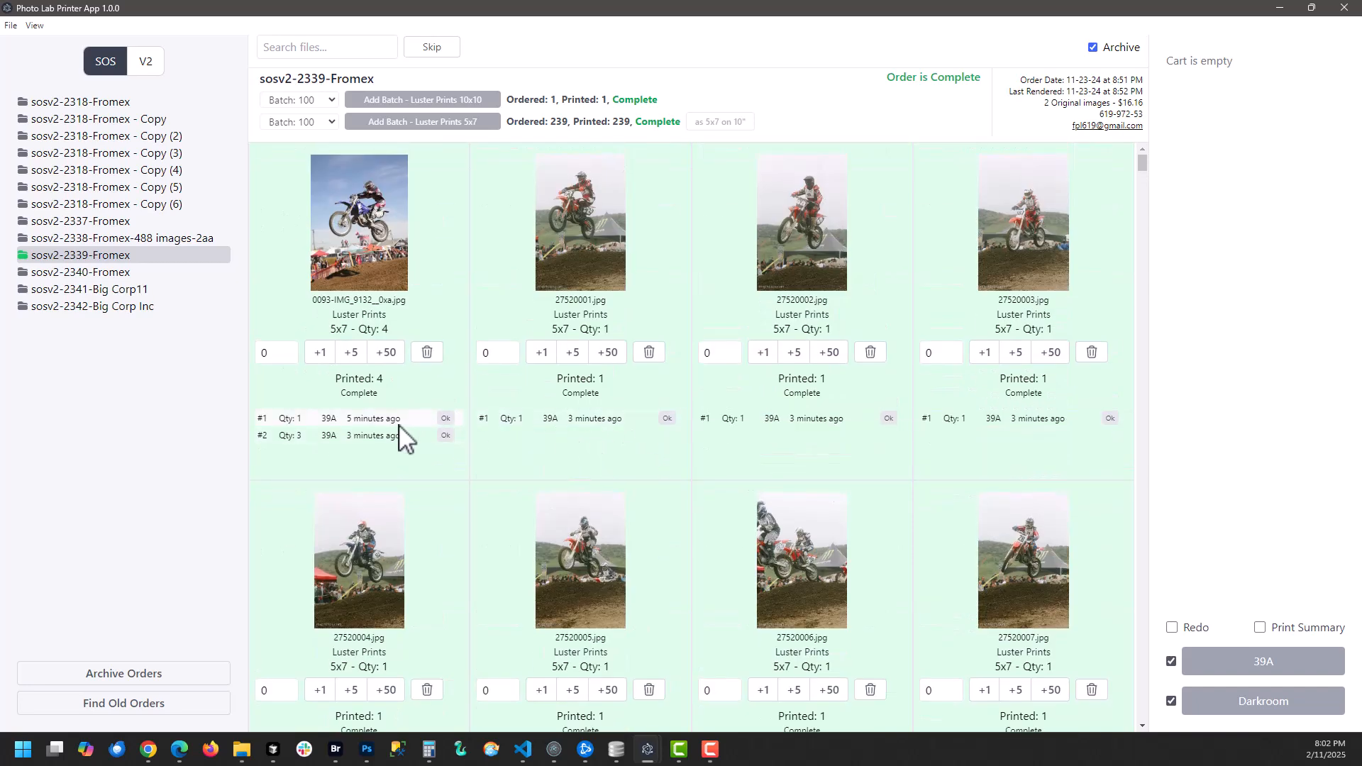
Step: Print the whole first Fromex order and its first copy on 39A, and check their print status
{"action": "left_click", "coordinate": [119, 104]}
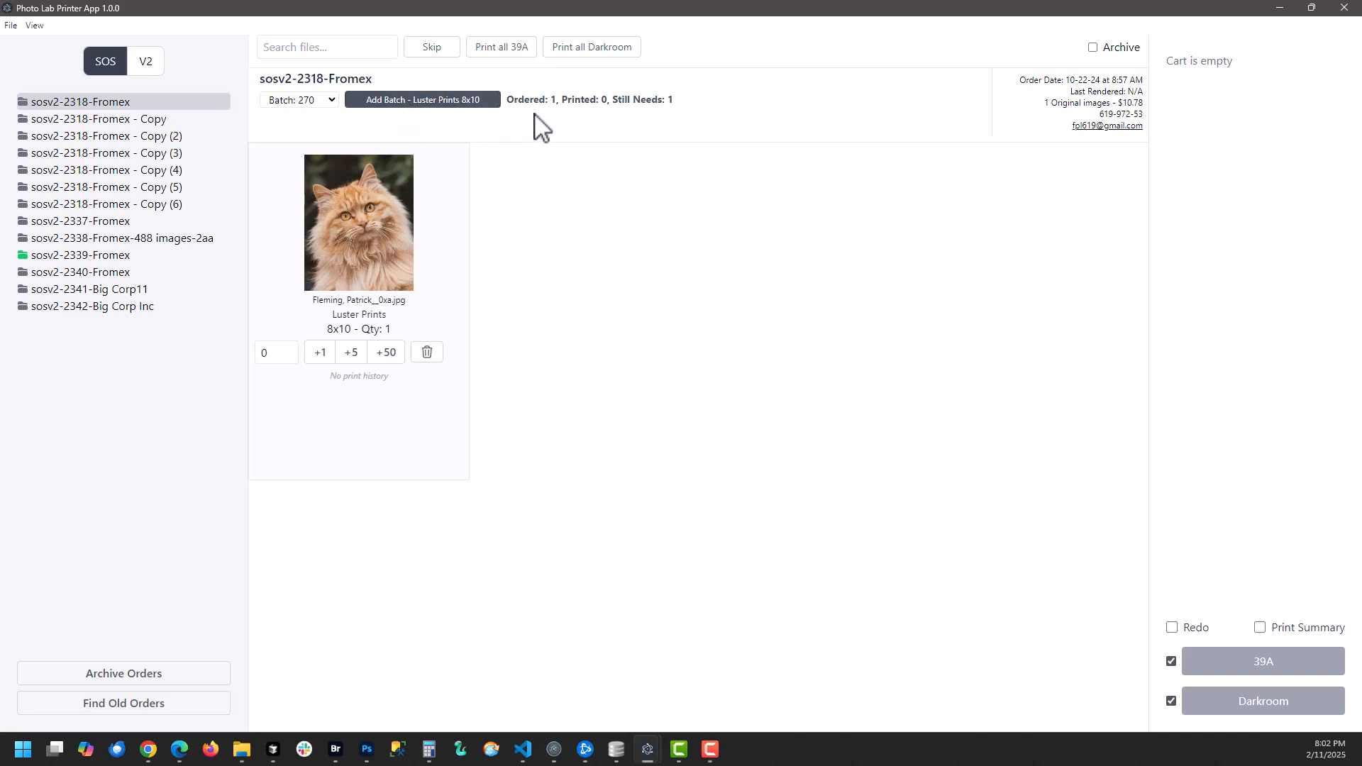
{"action": "left_click", "coordinate": [502, 46]}
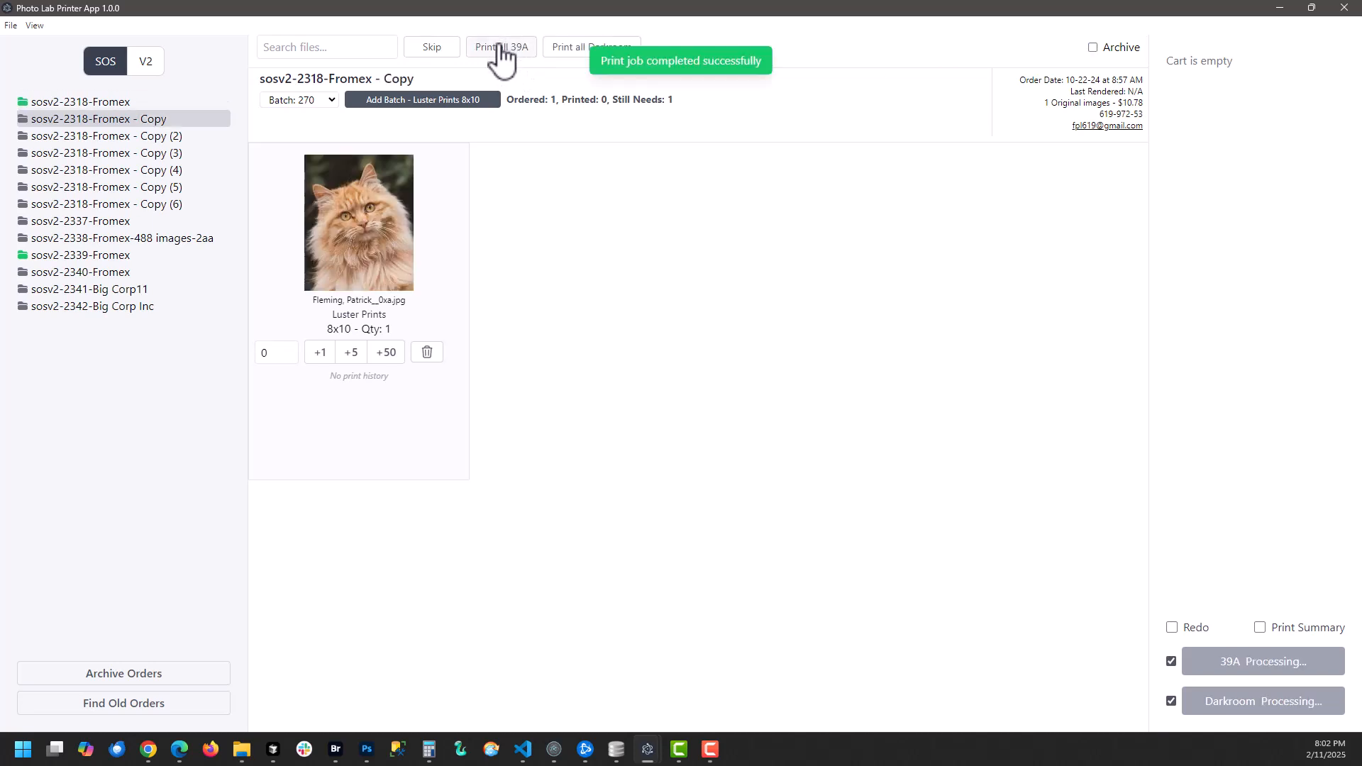
{"action": "left_click", "coordinate": [45, 104]}
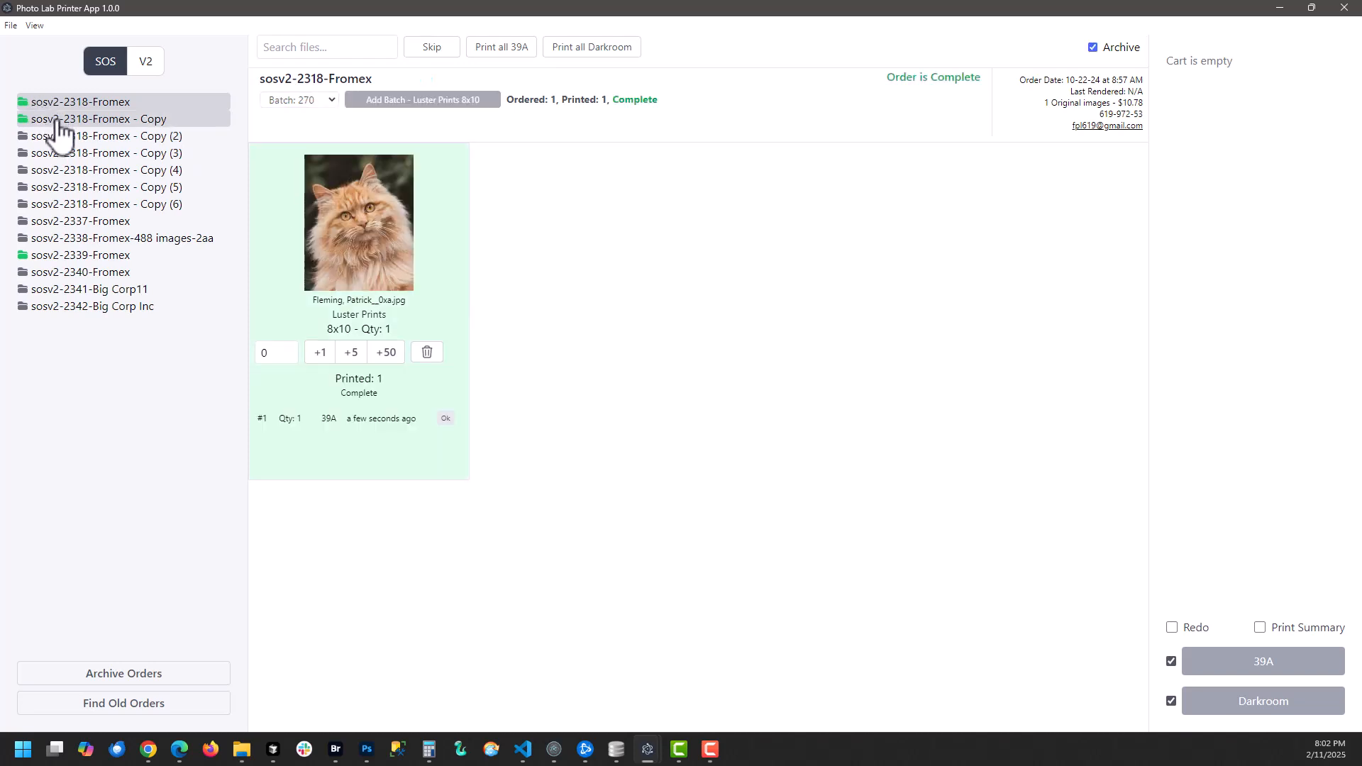
{"action": "left_click", "coordinate": [60, 121]}
Step: Skip from the second copy of the Fromex order through the following orders without printing them
{"action": "left_click", "coordinate": [59, 136]}
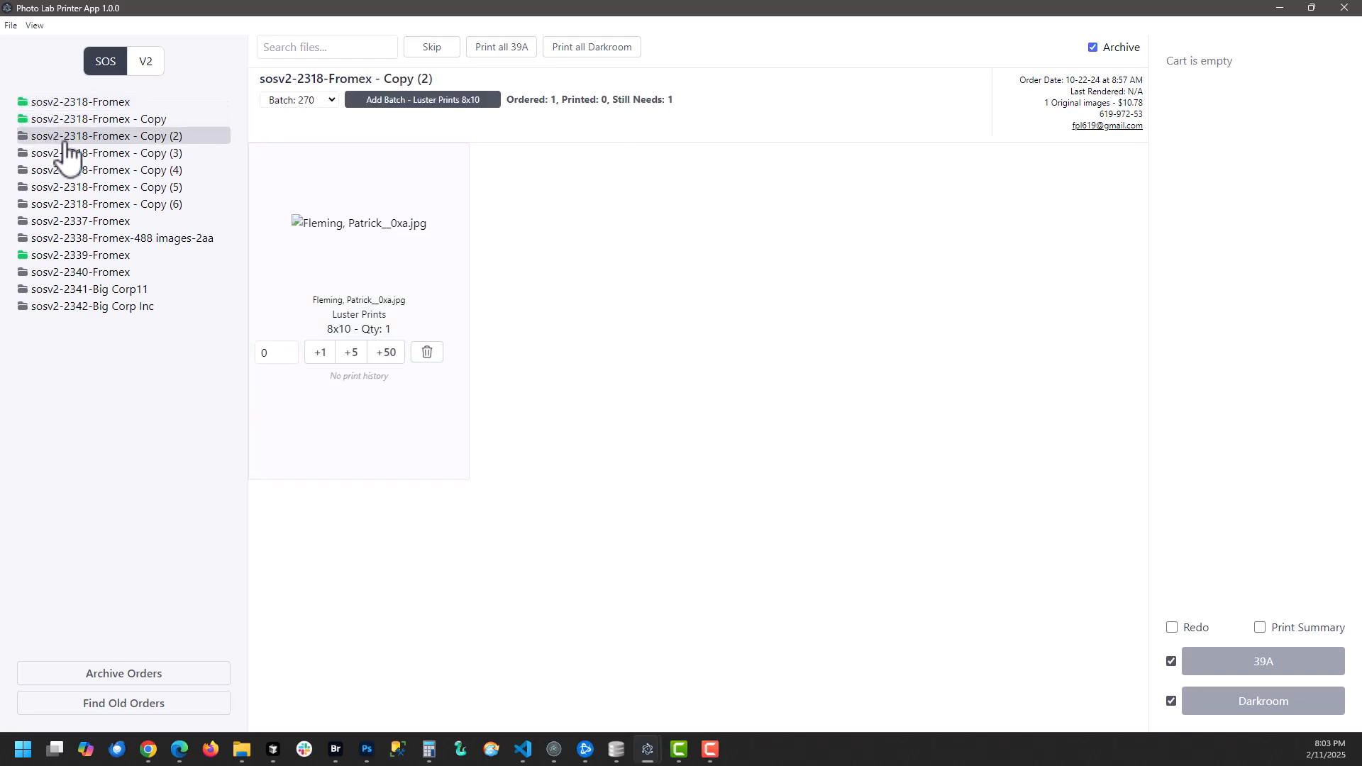
{"action": "left_click", "coordinate": [436, 48]}
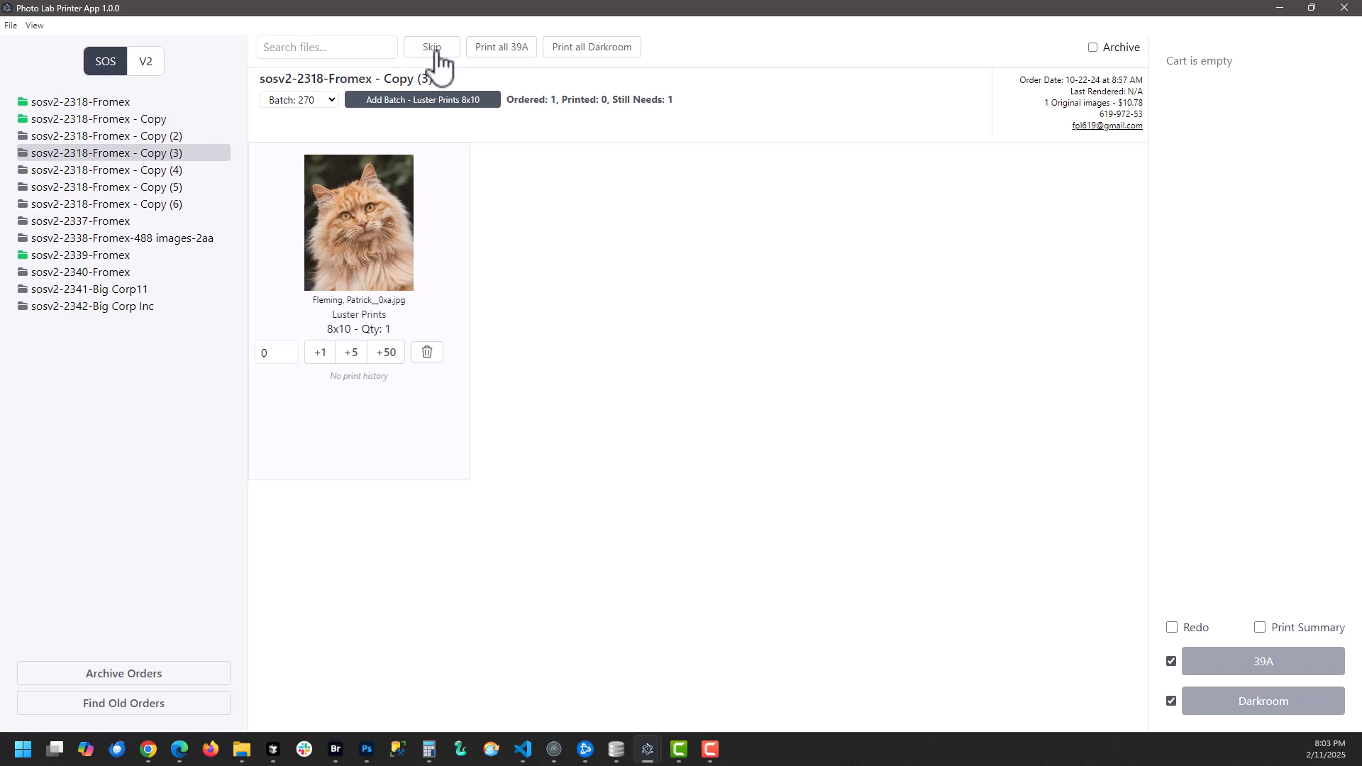
{"action": "left_click", "coordinate": [79, 136]}
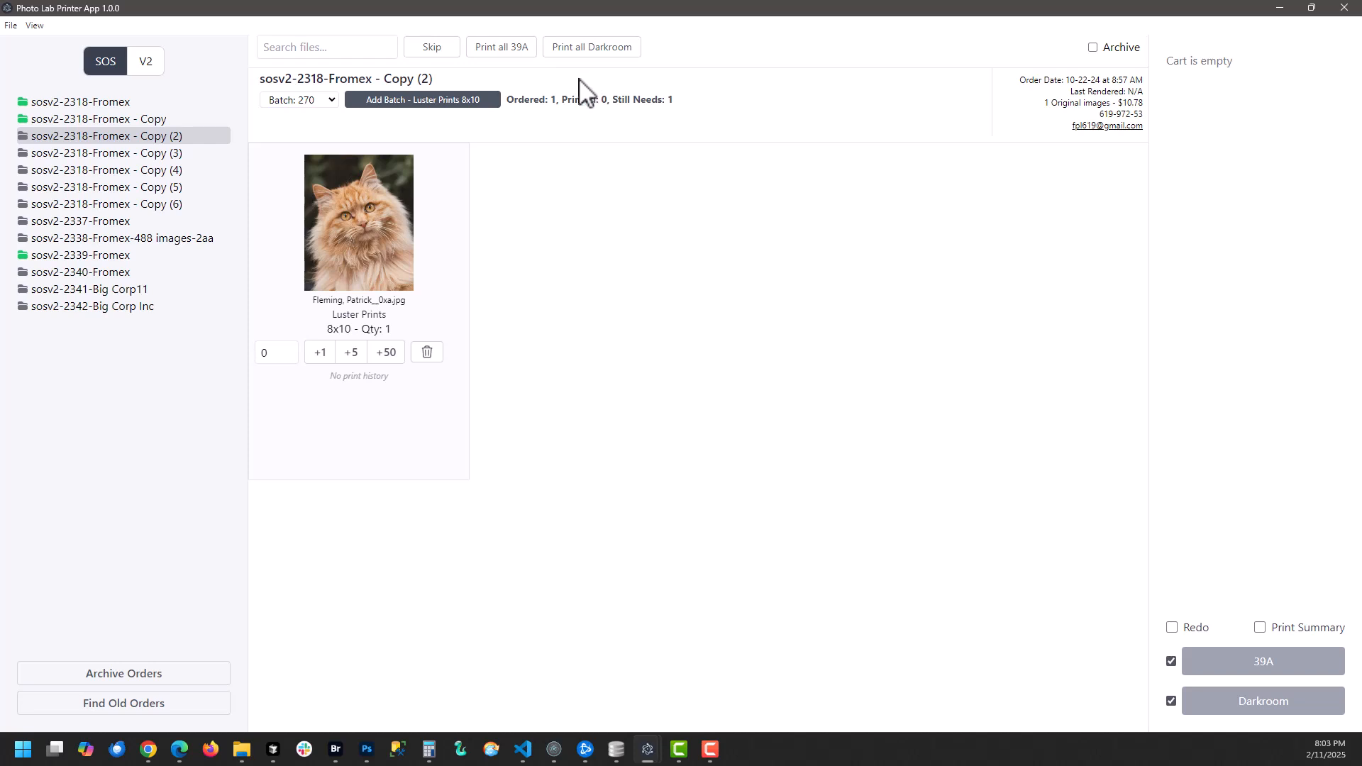
{"action": "key", "text": "Down"}
{"action": "key", "text": "Down"}
{"action": "key", "text": "Down"}
{"action": "key", "text": "Down"}
{"action": "key", "text": "Down"}
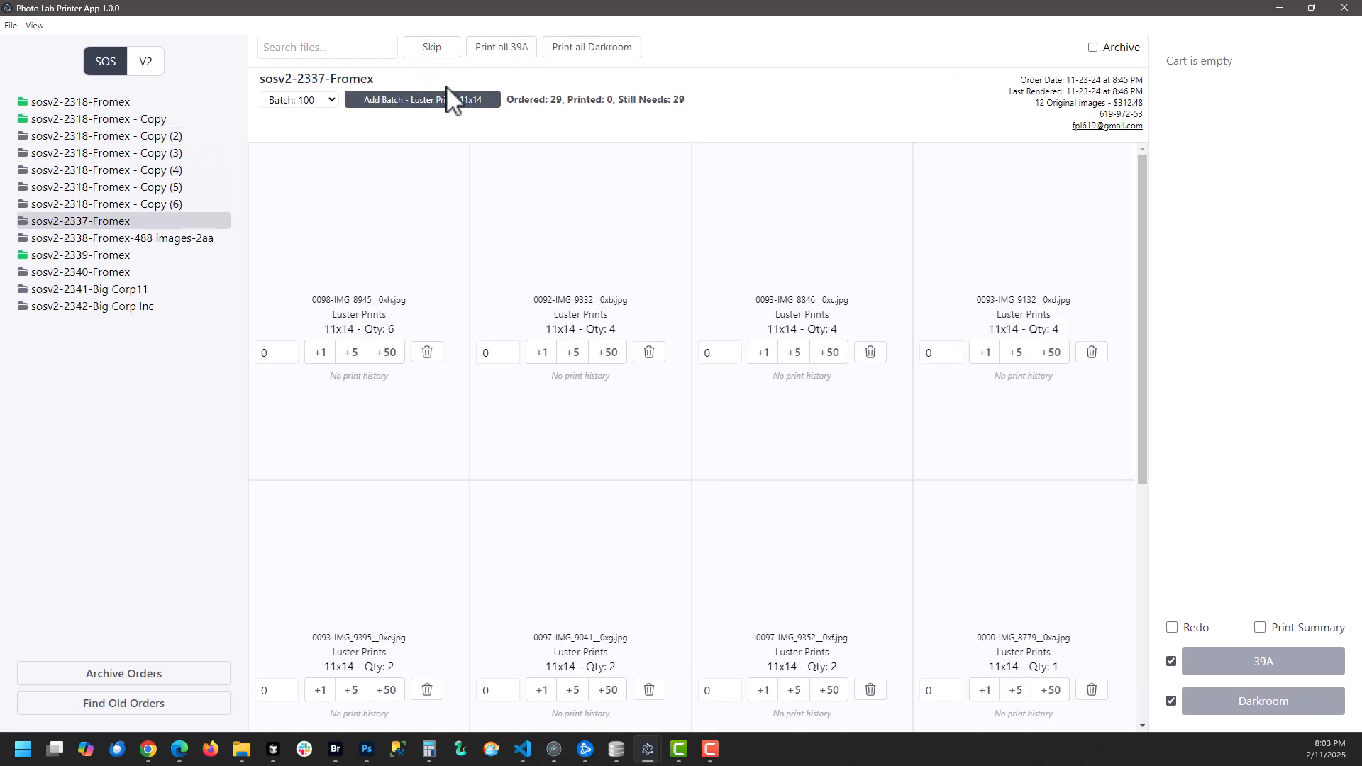
Step: Print the second through fifth copies of the Fromex order on 39A, one whole order after another
{"action": "left_click", "coordinate": [150, 136]}
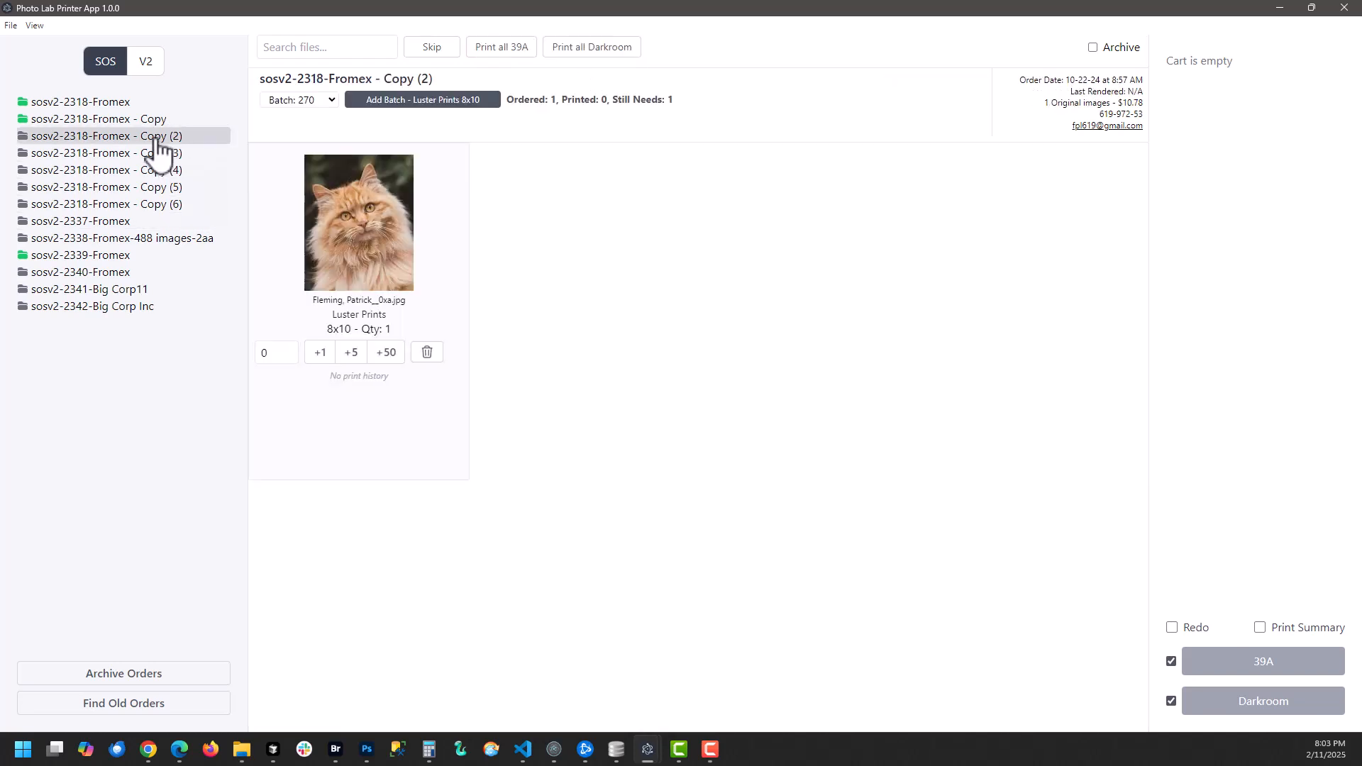
{"action": "left_click", "coordinate": [513, 51]}
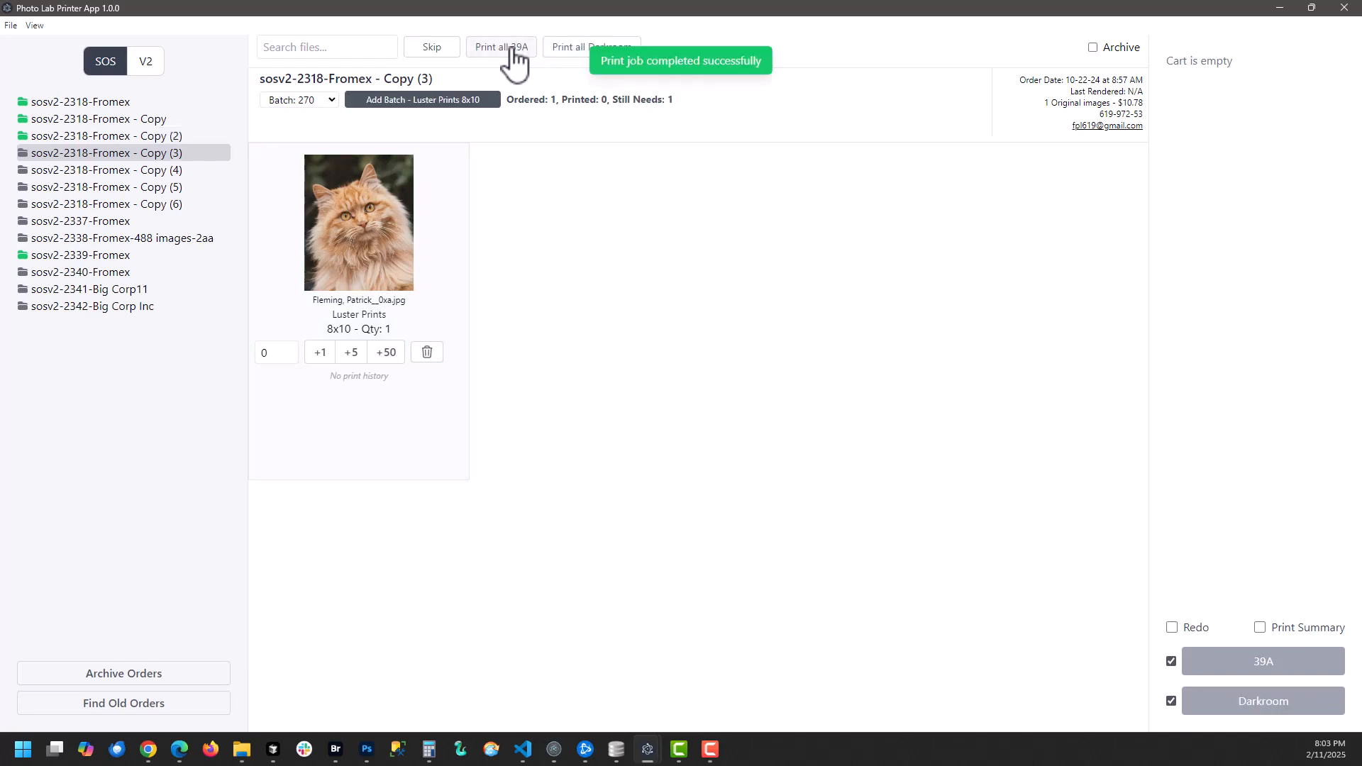
{"action": "left_click", "coordinate": [512, 51]}
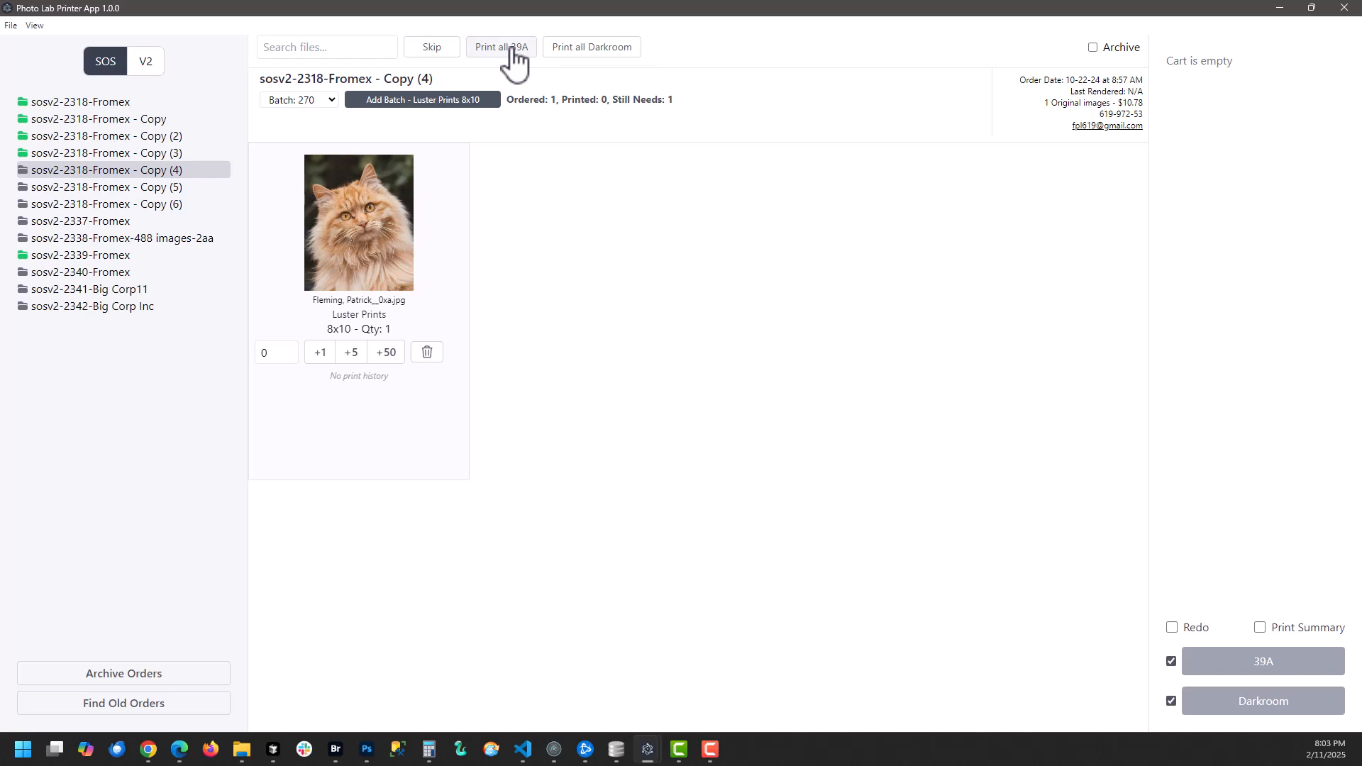
{"action": "left_click", "coordinate": [512, 51]}
{"action": "left_click", "coordinate": [512, 51]}
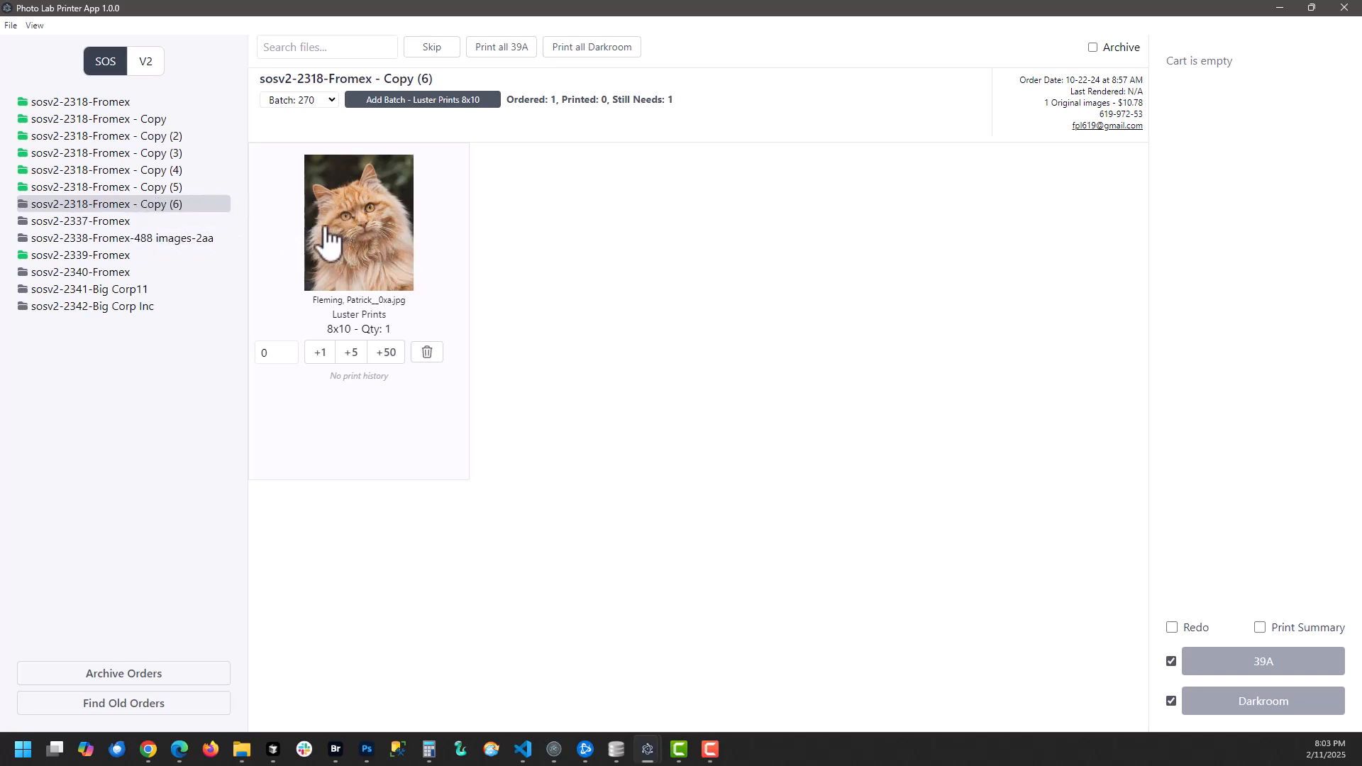
Step: Open an e-mail draft to the customer from the fifth copy's details, check its prefilled subject and greeting, and close it
{"action": "key", "text": "Up"}
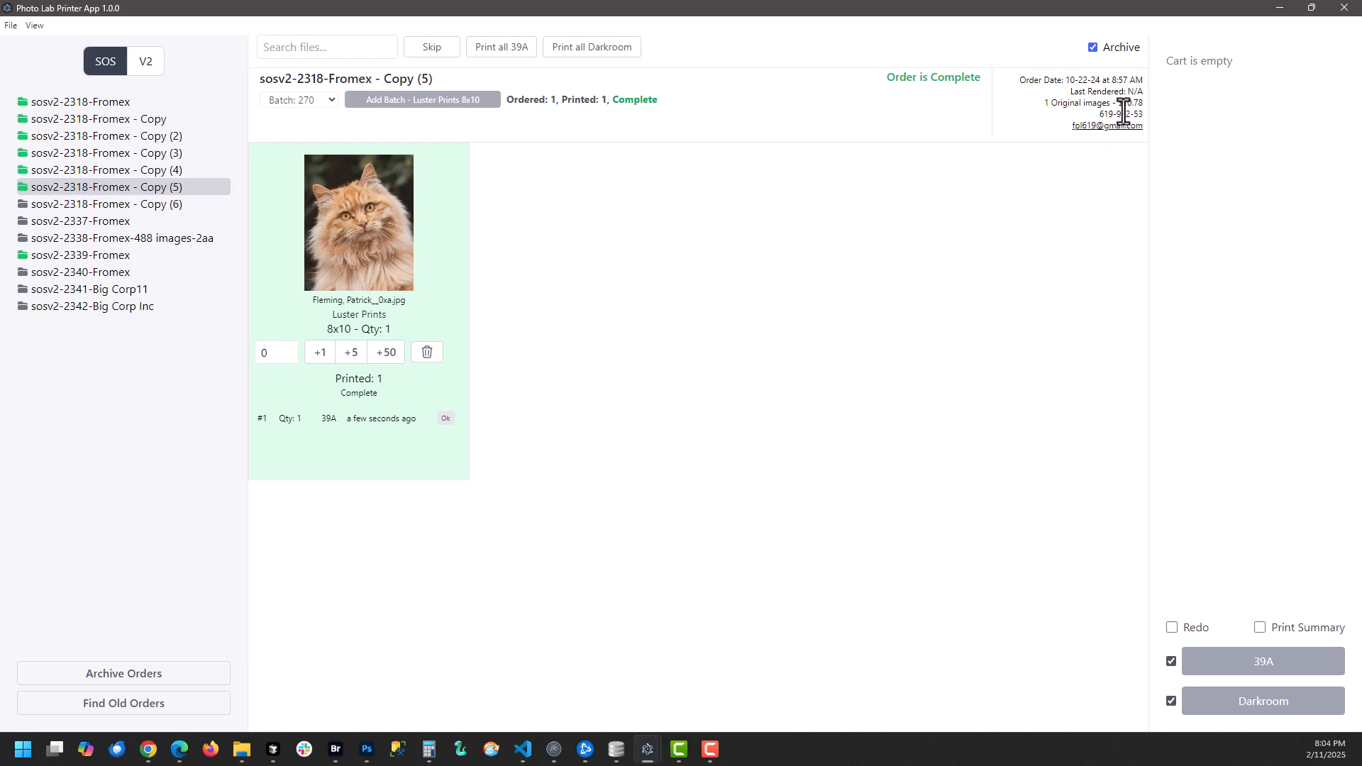
{"action": "left_click", "coordinate": [1094, 127]}
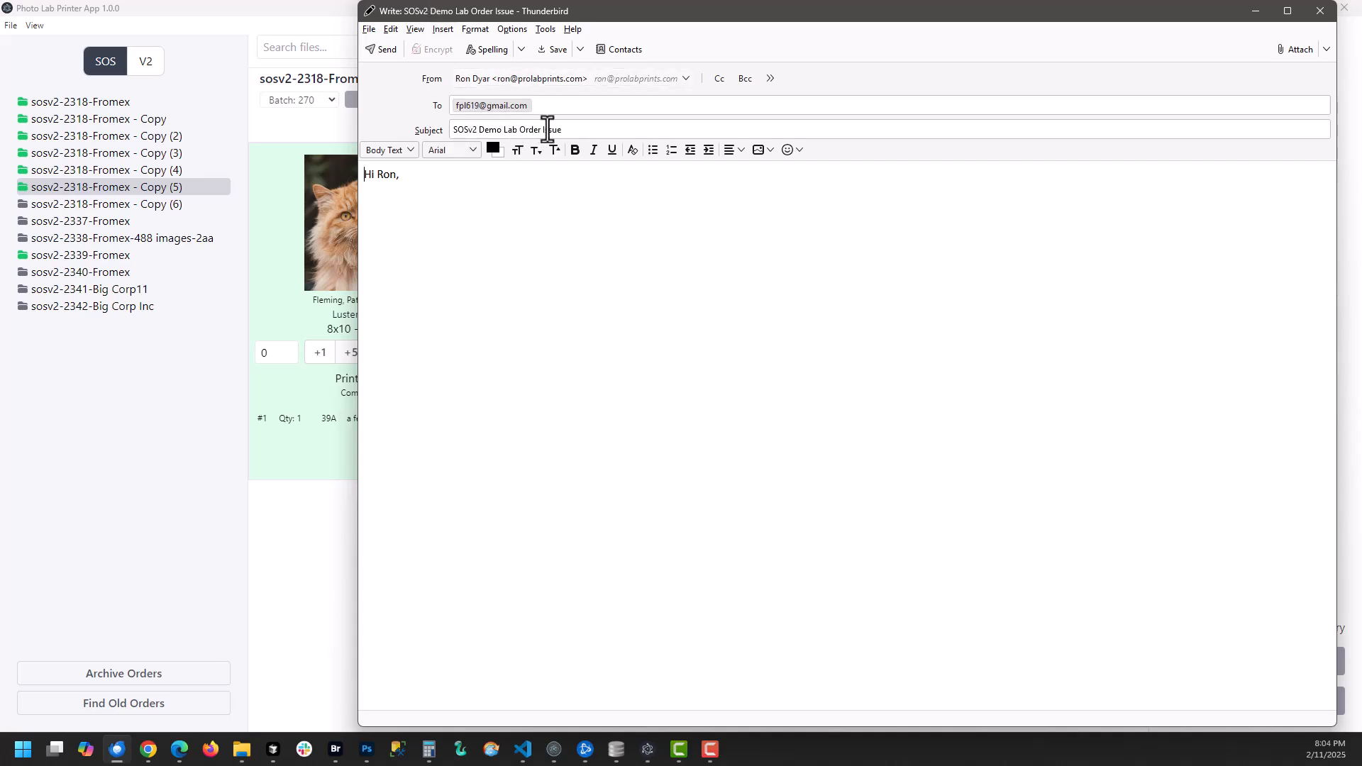
{"action": "left_click", "coordinate": [407, 175]}
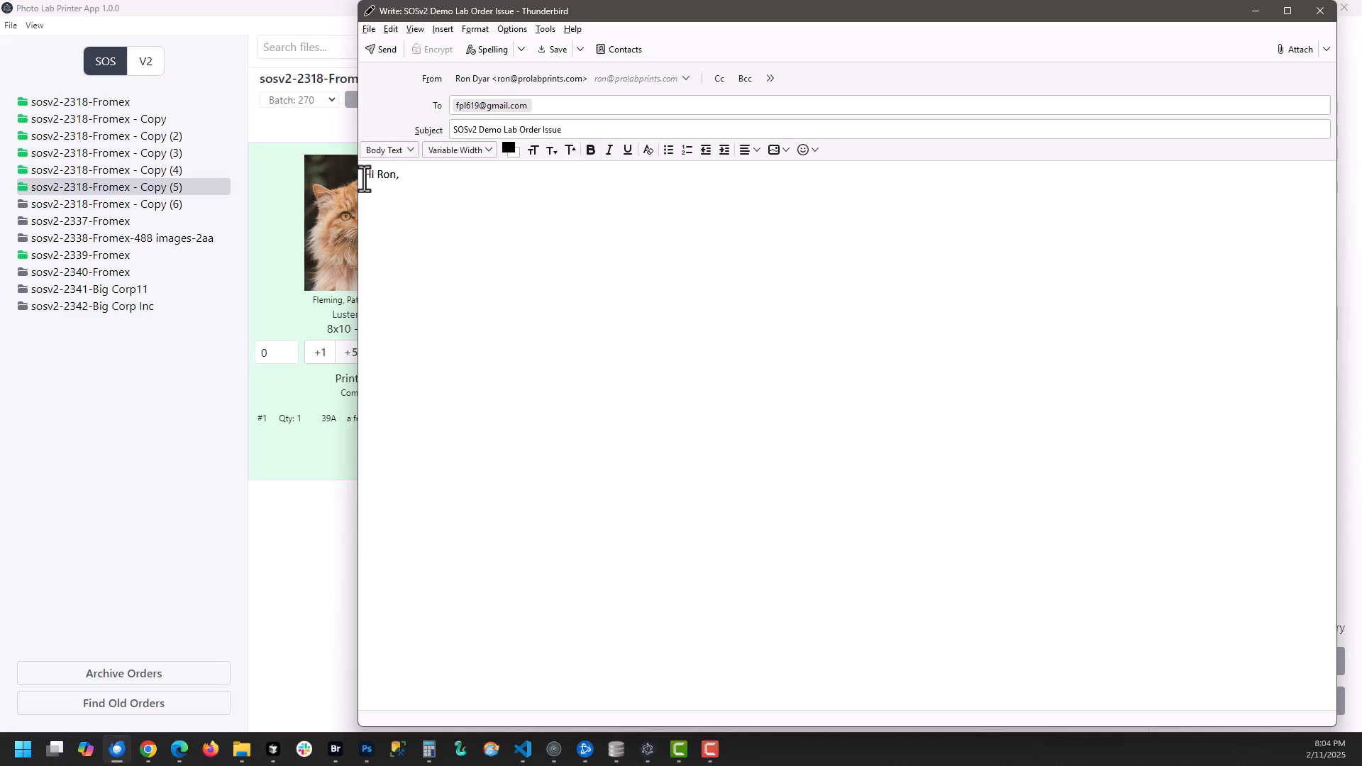
{"action": "left_click_drag", "start_coordinate": [460, 130], "coordinate": [550, 133]}
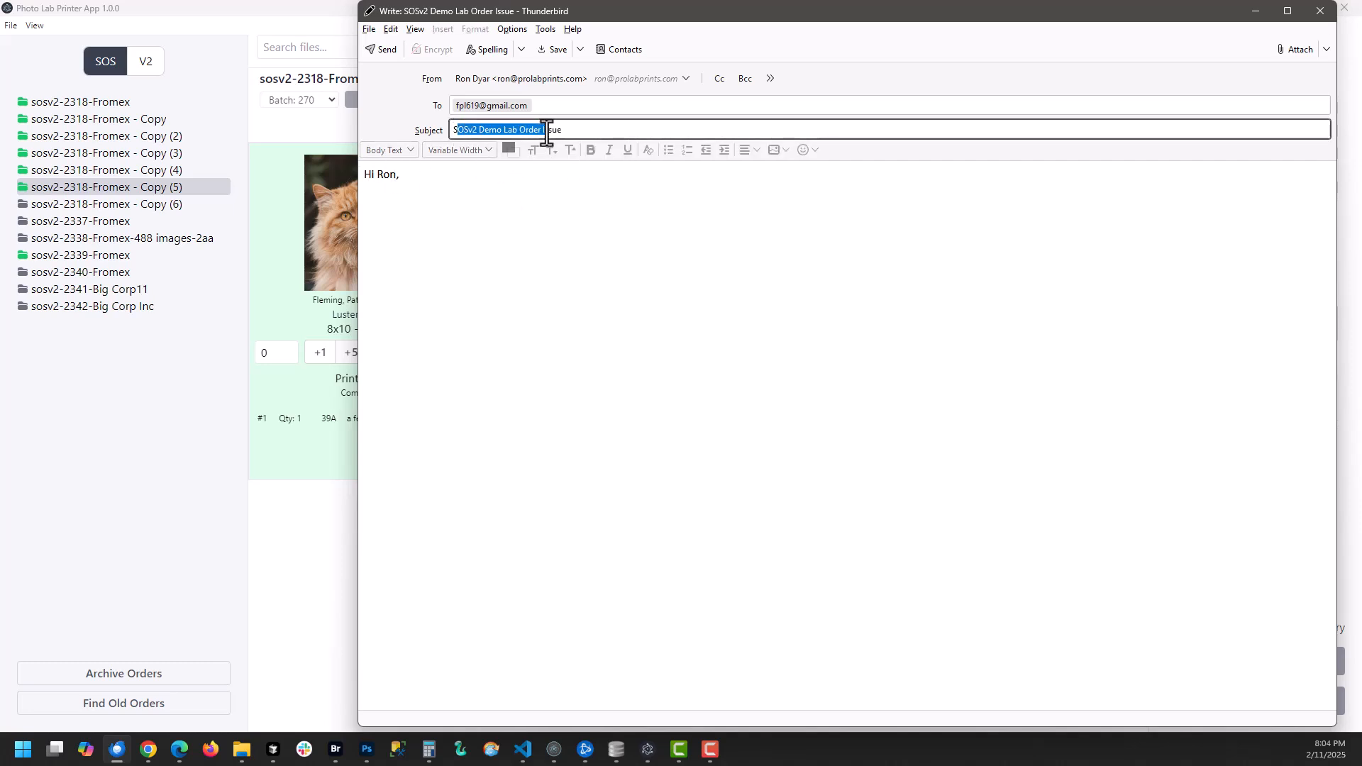
{"action": "left_click", "coordinate": [1321, 11]}
Step: Switch to File Explorer, show the first Fromex order's folder in 1-SOS-Orders and open its stats.json file
{"action": "left_click", "coordinate": [248, 752]}
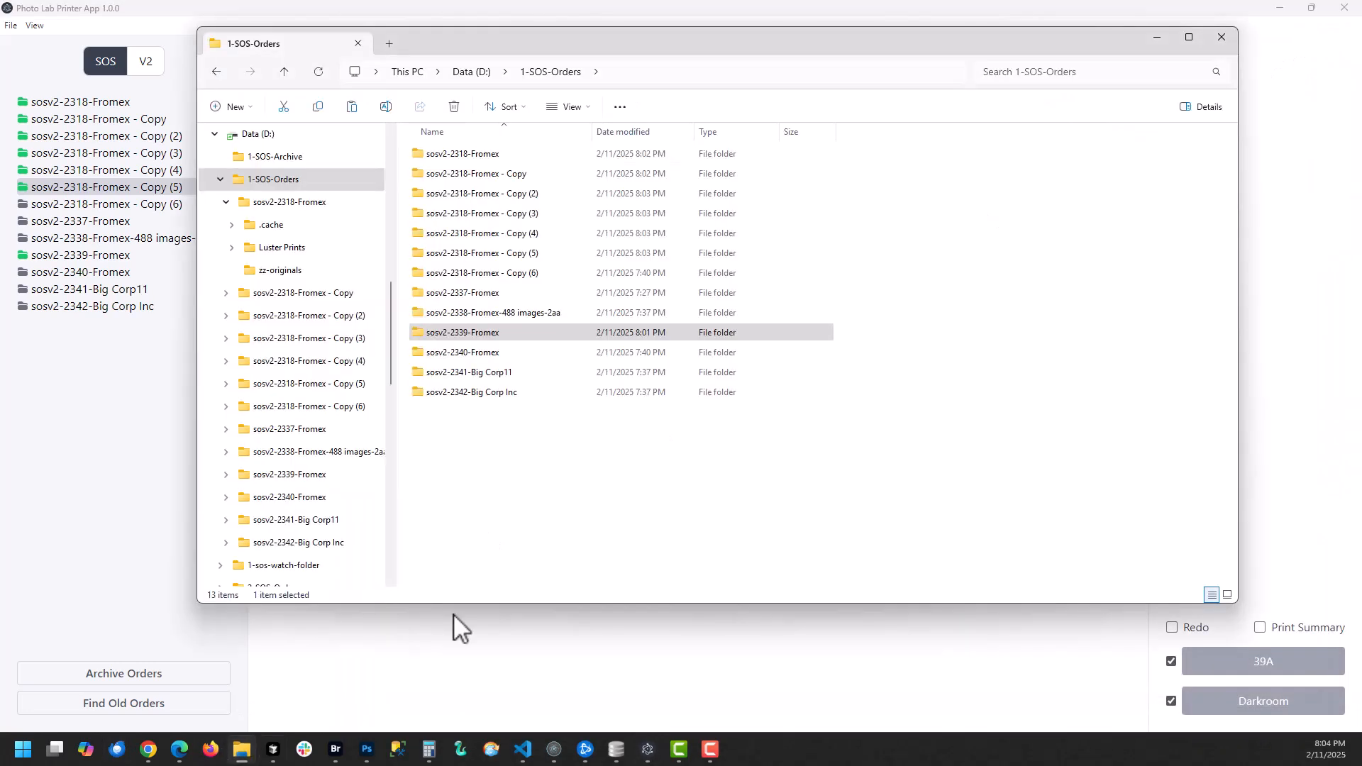
{"action": "left_click", "coordinate": [282, 206]}
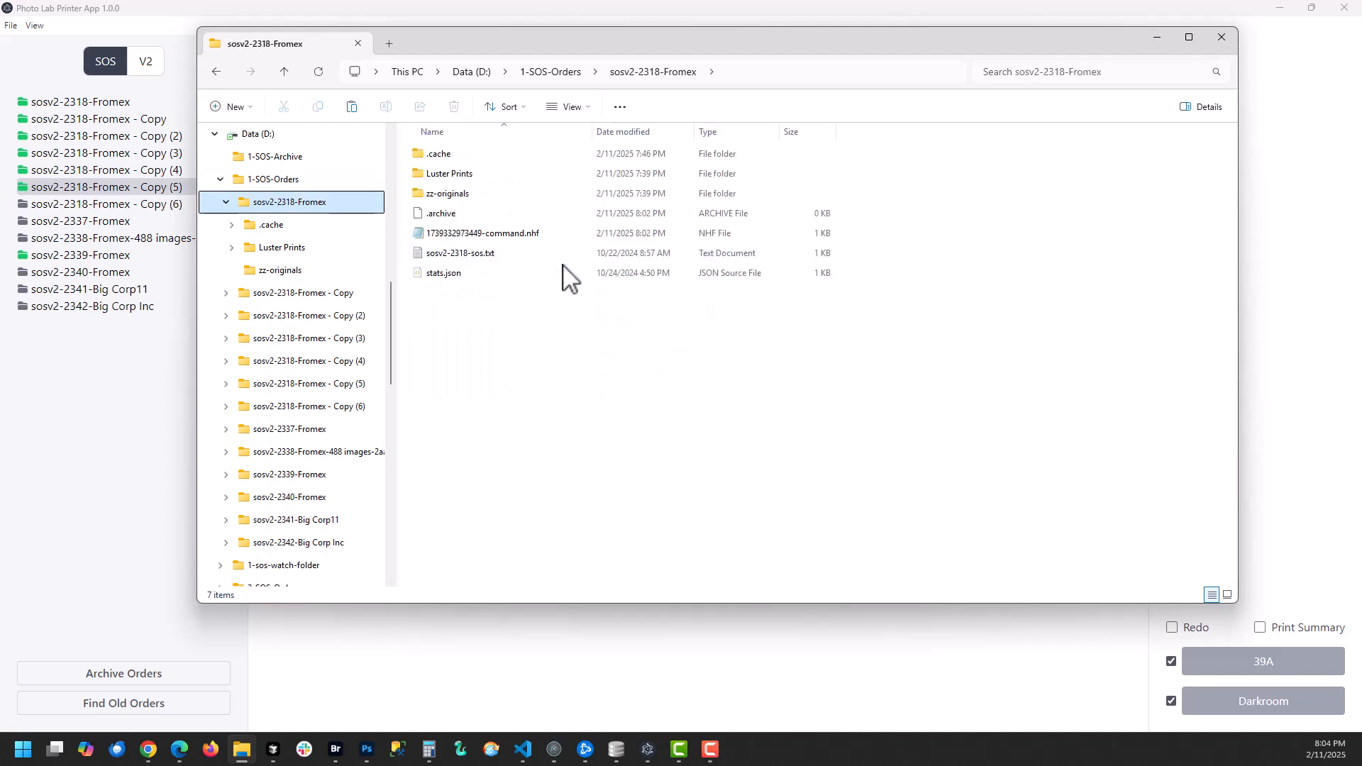
{"action": "left_click", "coordinate": [462, 280]}
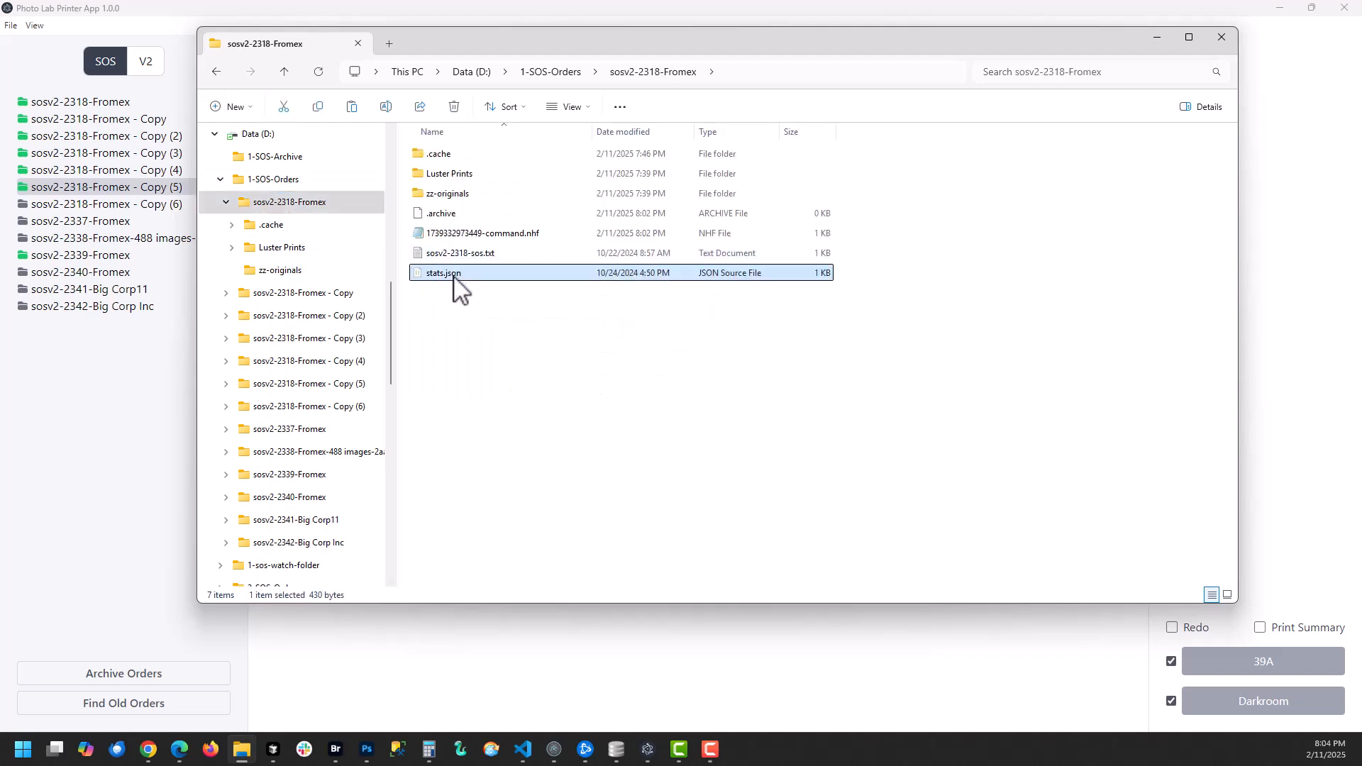
{"action": "double_click", "coordinate": [454, 277]}
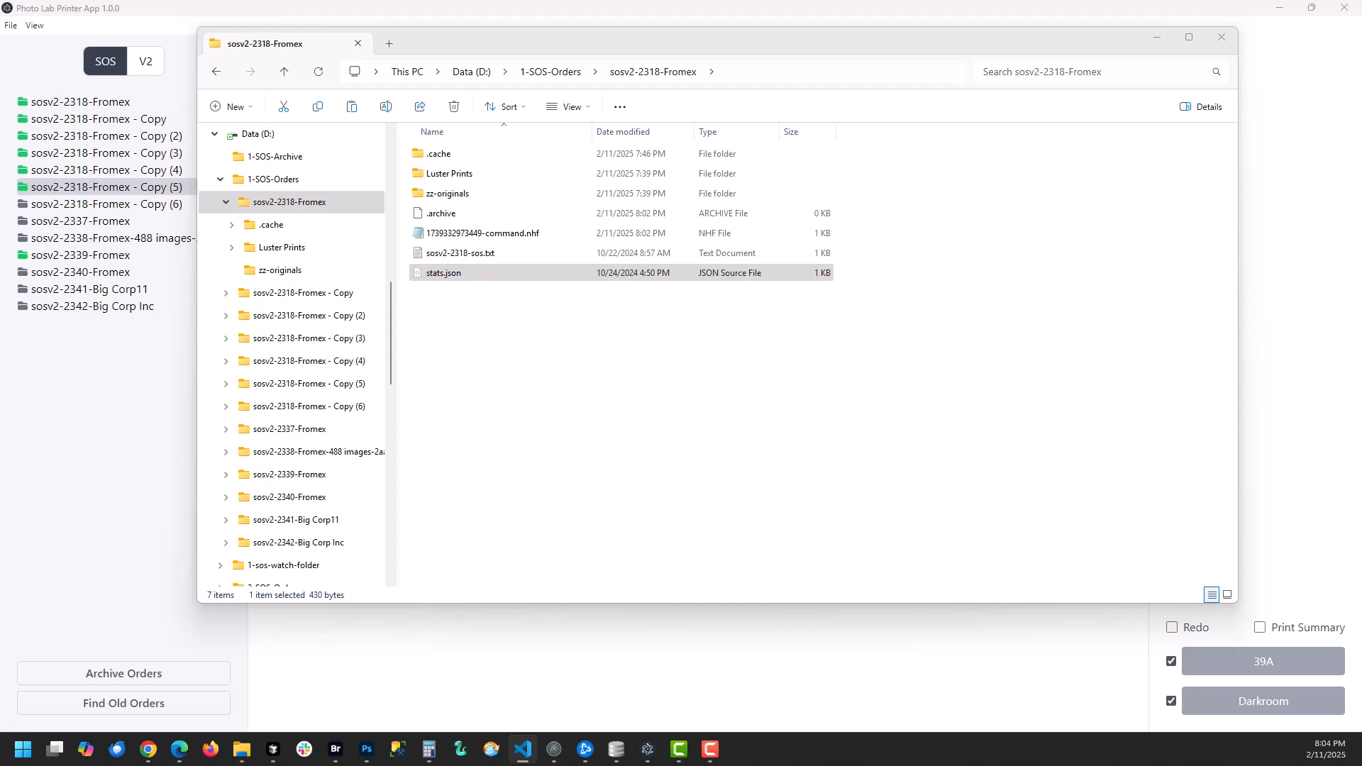
Step: Review the Big Corp11 order and add the Big Corp Inc order's glossy 5x7 batch to the cart as 5x7 on 10"
{"action": "left_click", "coordinate": [131, 290]}
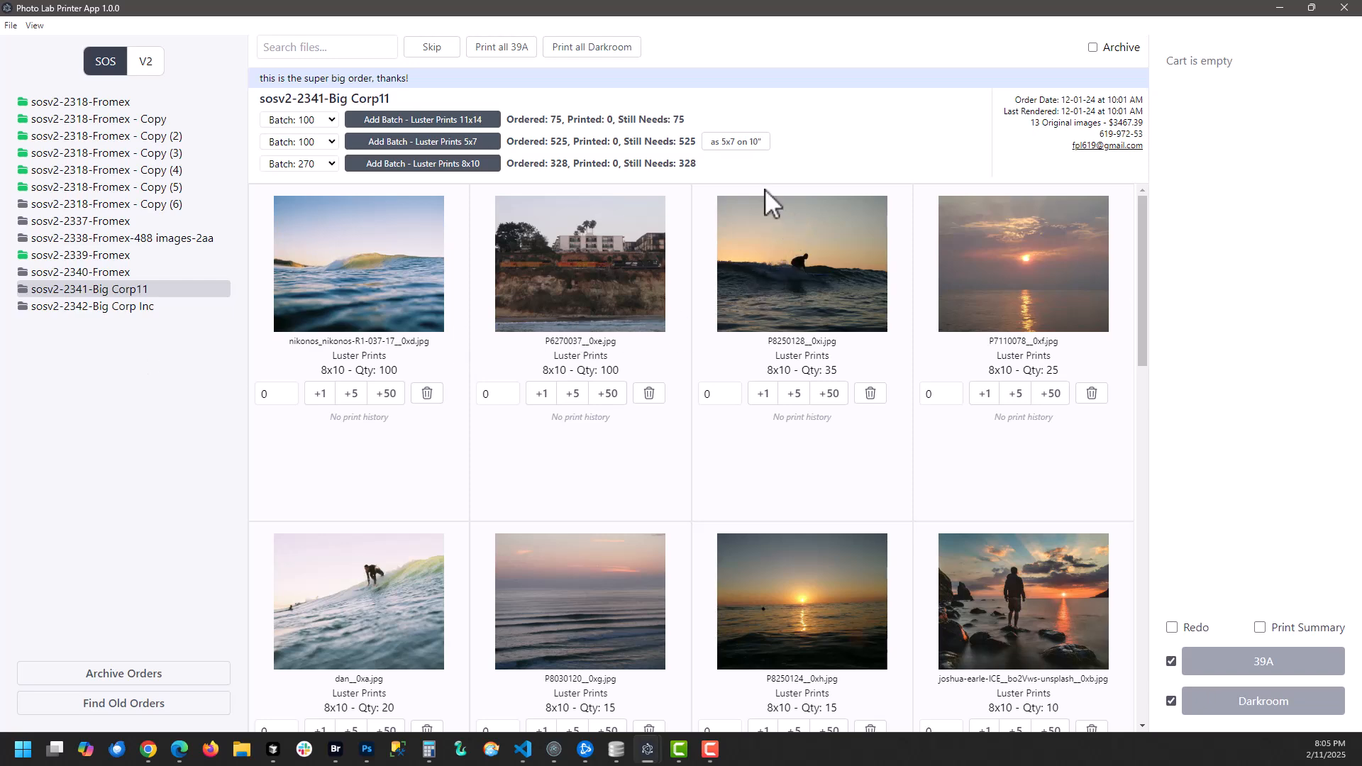
{"action": "left_click", "coordinate": [119, 312]}
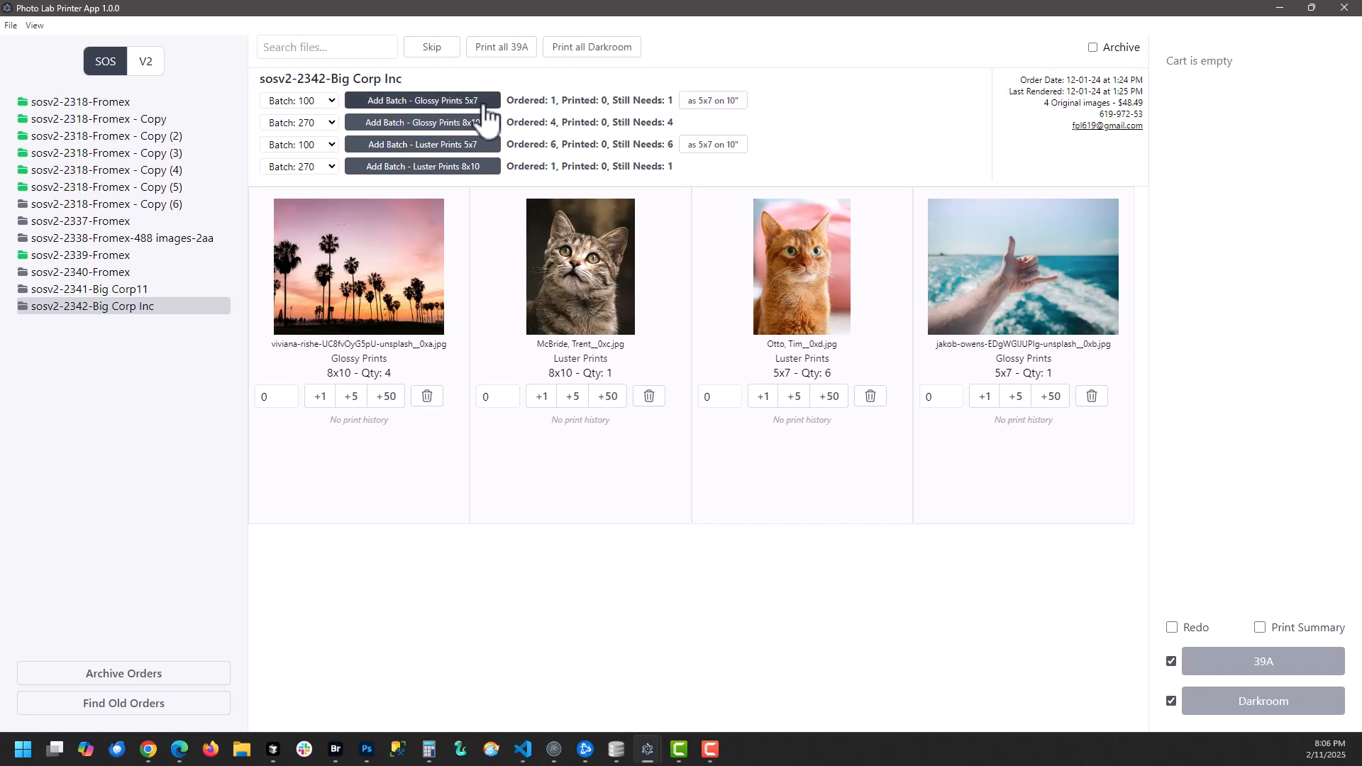
{"action": "left_click", "coordinate": [719, 105]}
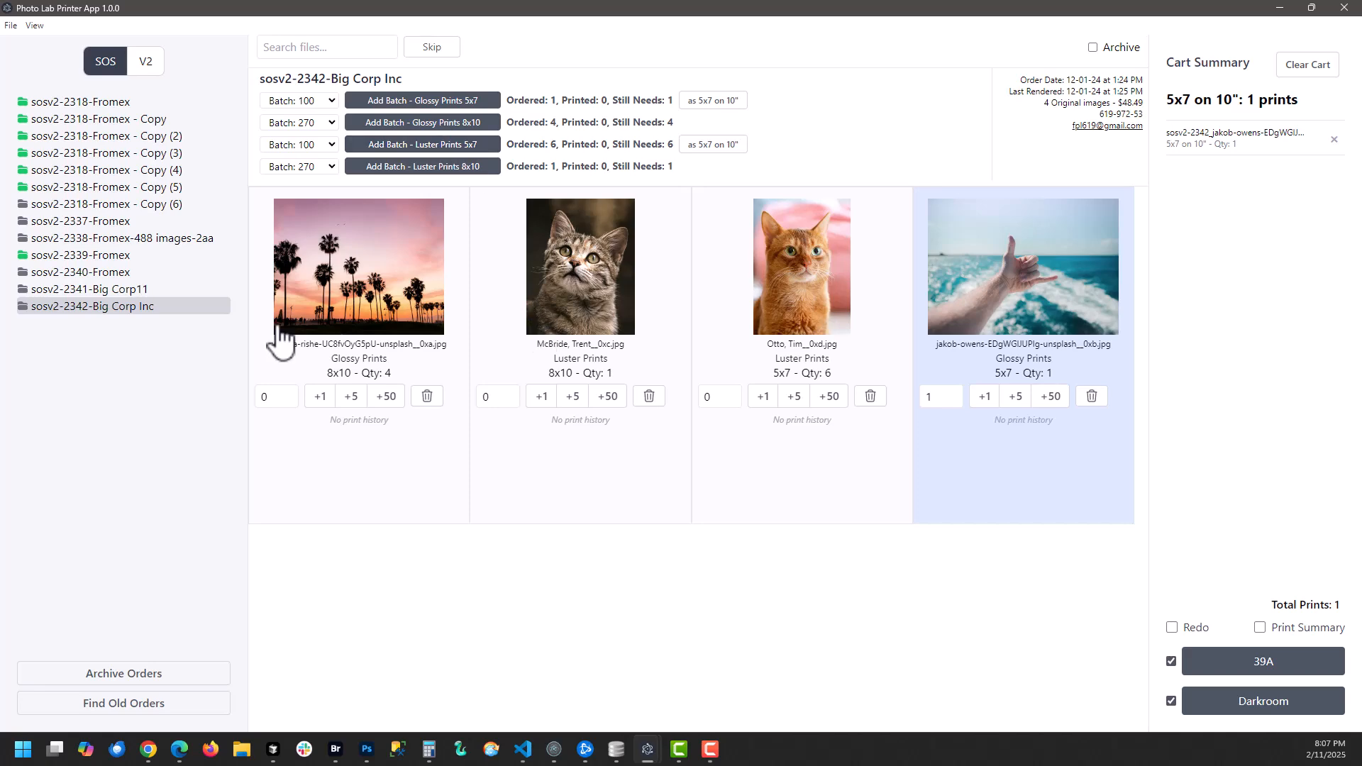
Step: Reveal the Big Corp Inc order's folder in File Explorer
{"action": "right_click", "coordinate": [112, 321]}
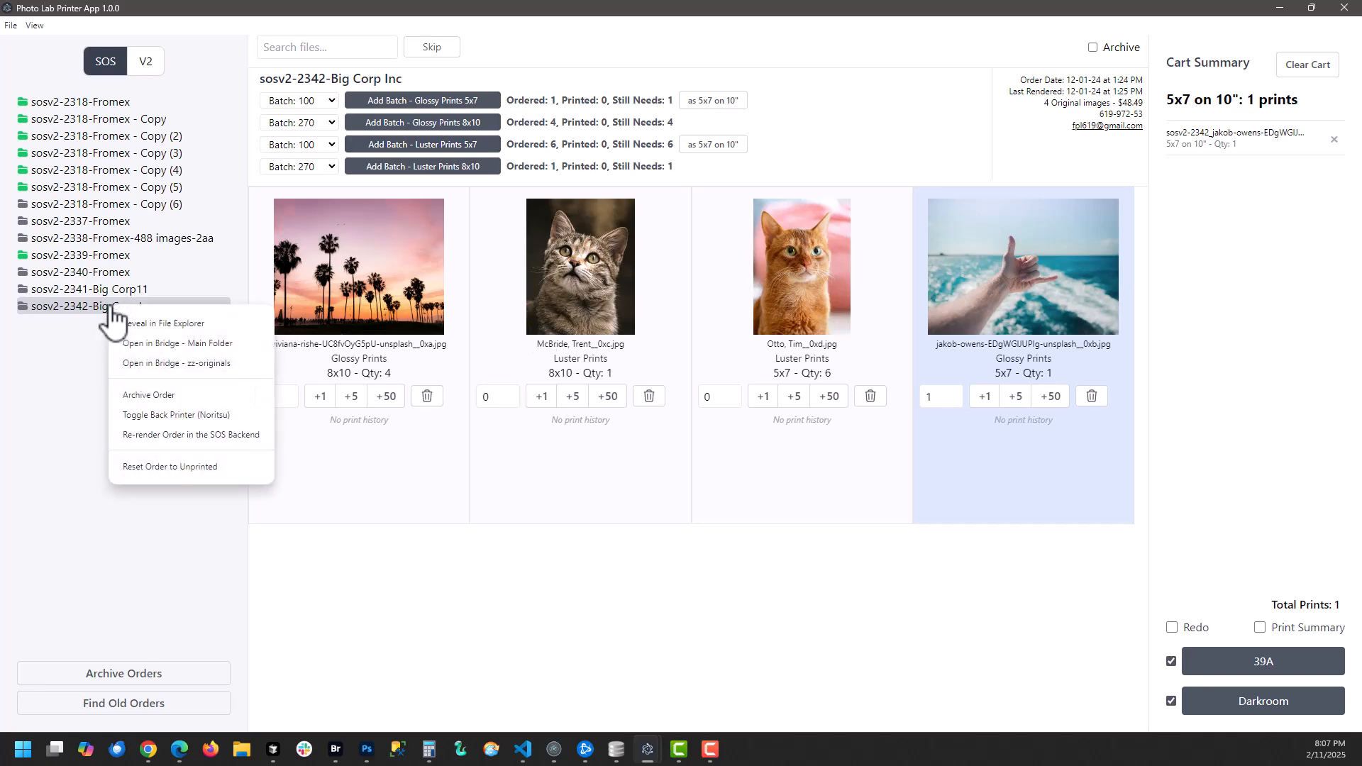
{"action": "left_click", "coordinate": [136, 325]}
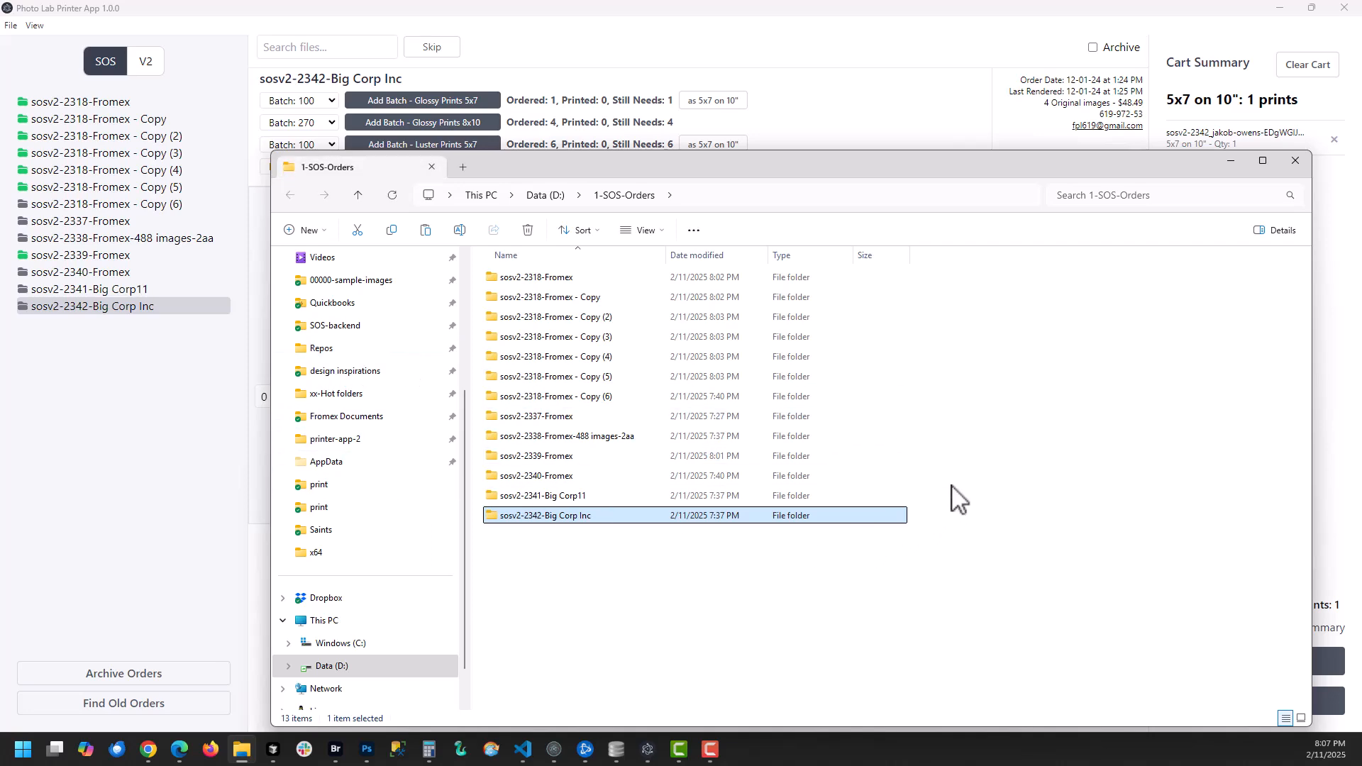
Step: Close the File Explorer window, open the Big Corp Inc order's main folder in Adobe Bridge and select its zz-originals folder
{"action": "left_click", "coordinate": [1296, 162]}
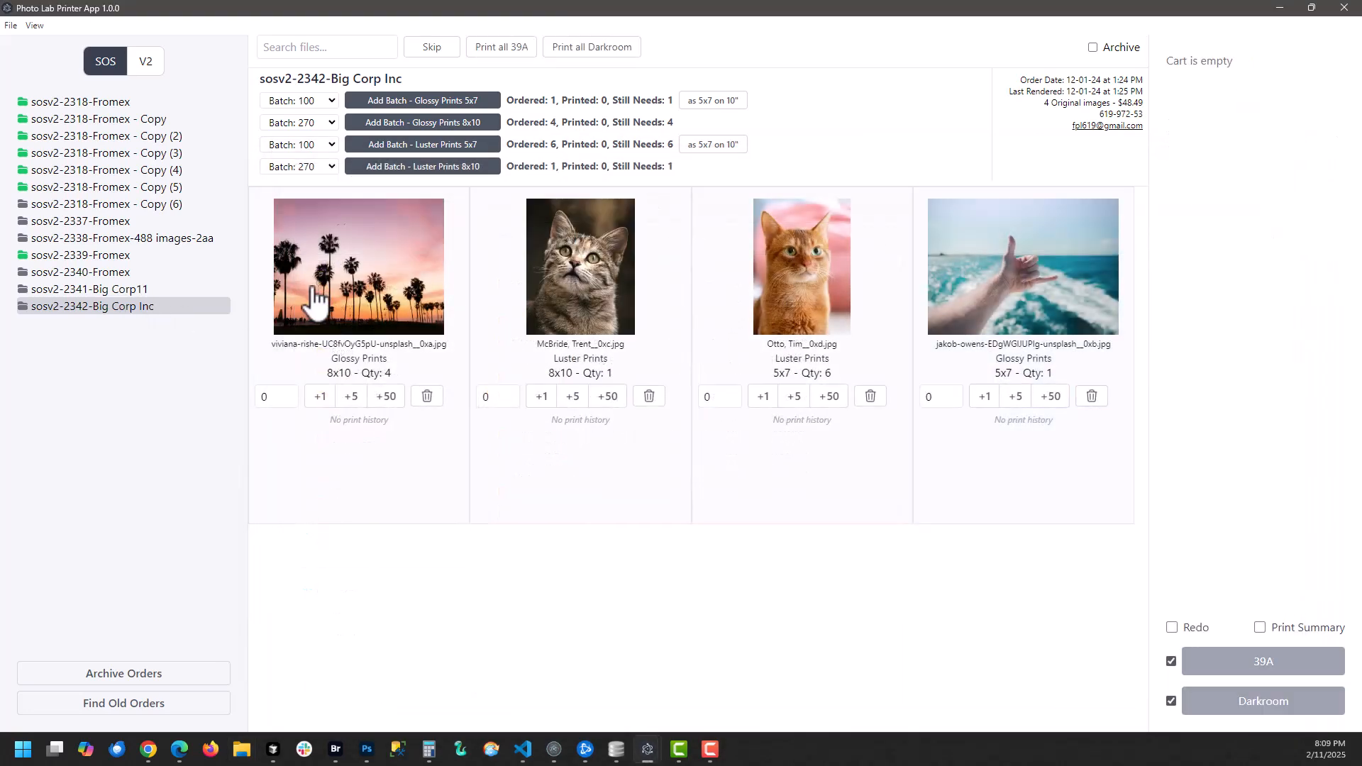
{"action": "right_click", "coordinate": [117, 308]}
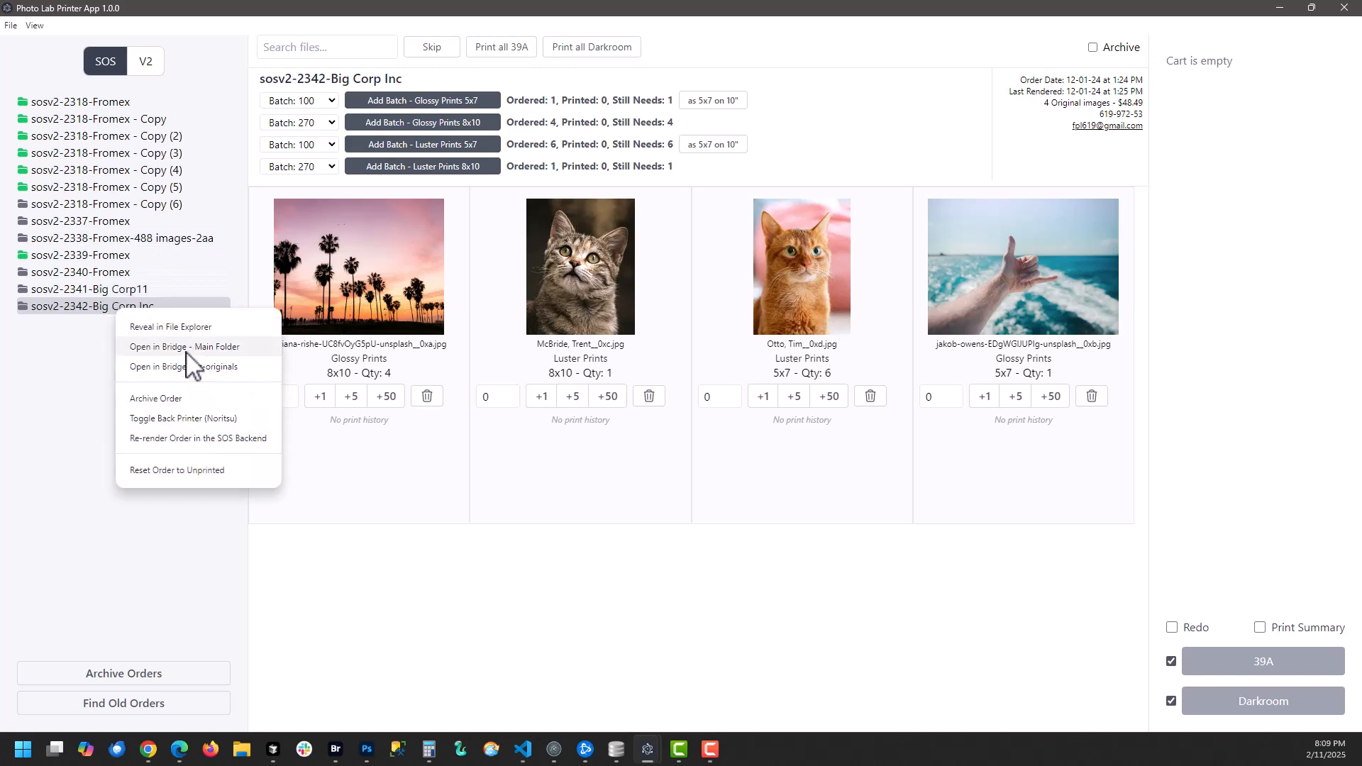
{"action": "left_click", "coordinate": [186, 348]}
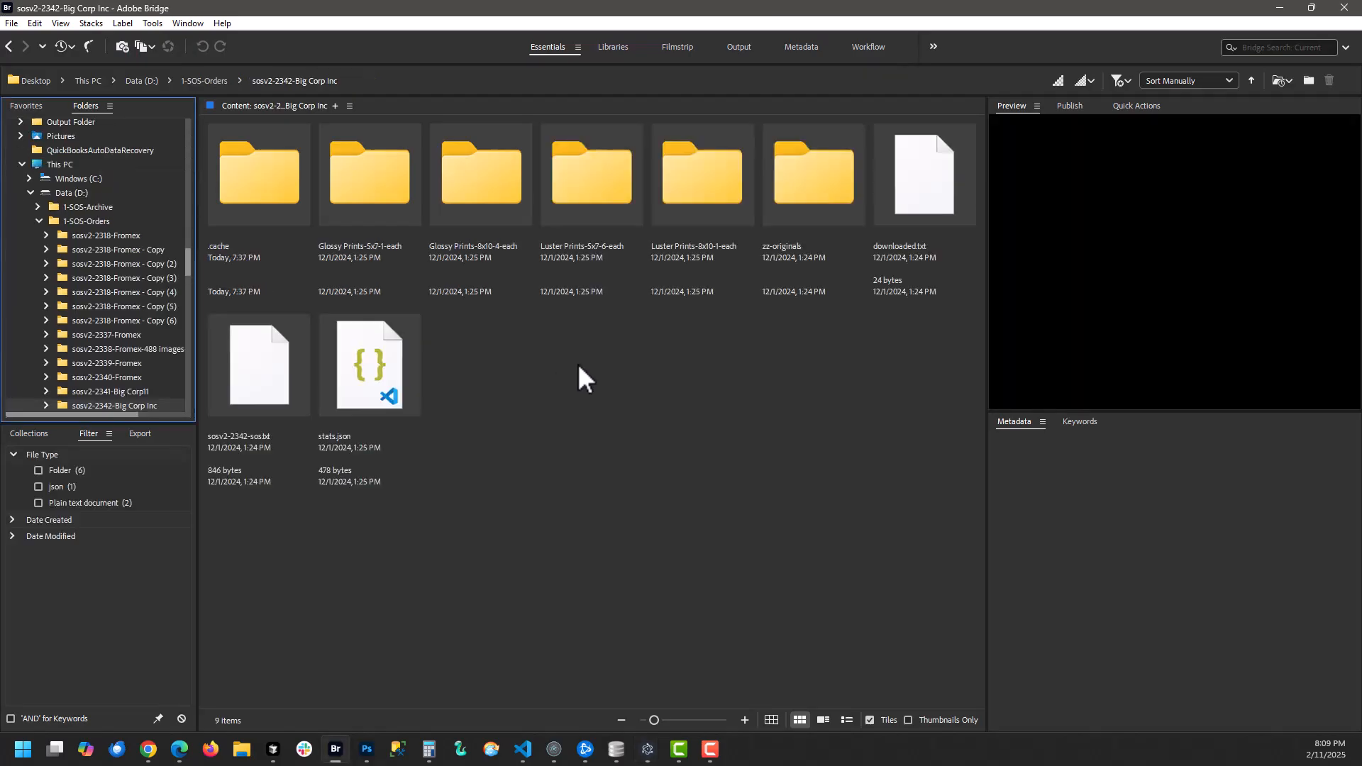
{"action": "scroll", "coordinate": [138, 276], "scroll_direction": "down", "scroll_amount": 1}
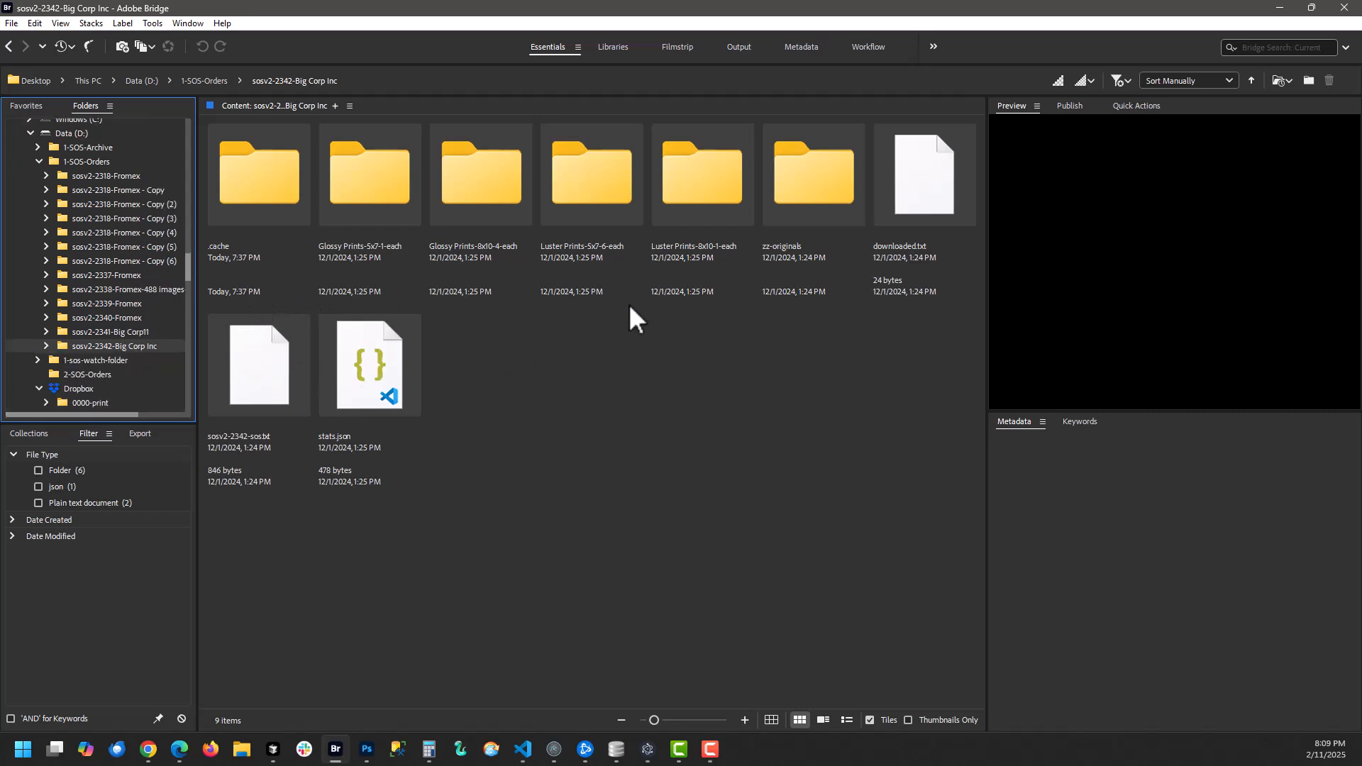
{"action": "left_click", "coordinate": [796, 189]}
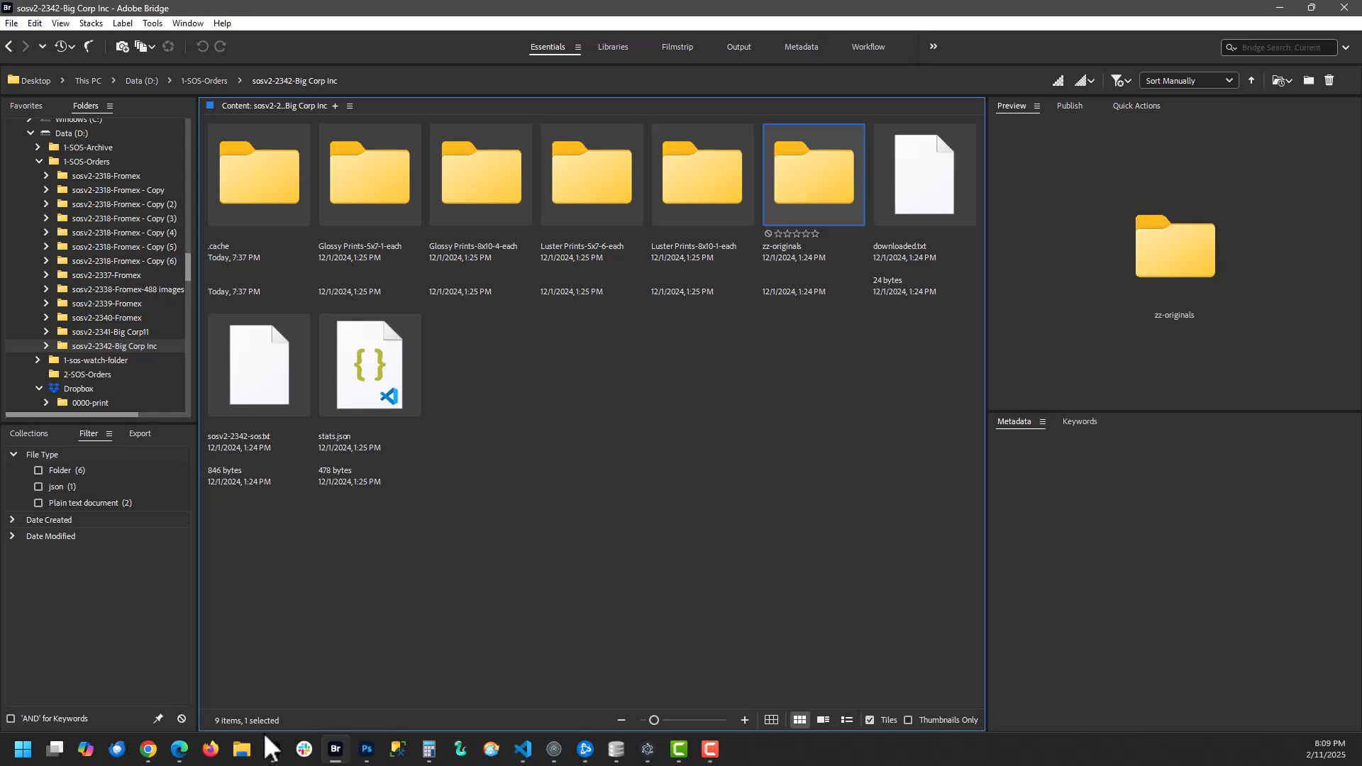
Step: Switch back to the photo lab app, open the Big Corp Inc order's palm tree image in Photoshop and close the image
{"action": "left_click", "coordinate": [648, 752]}
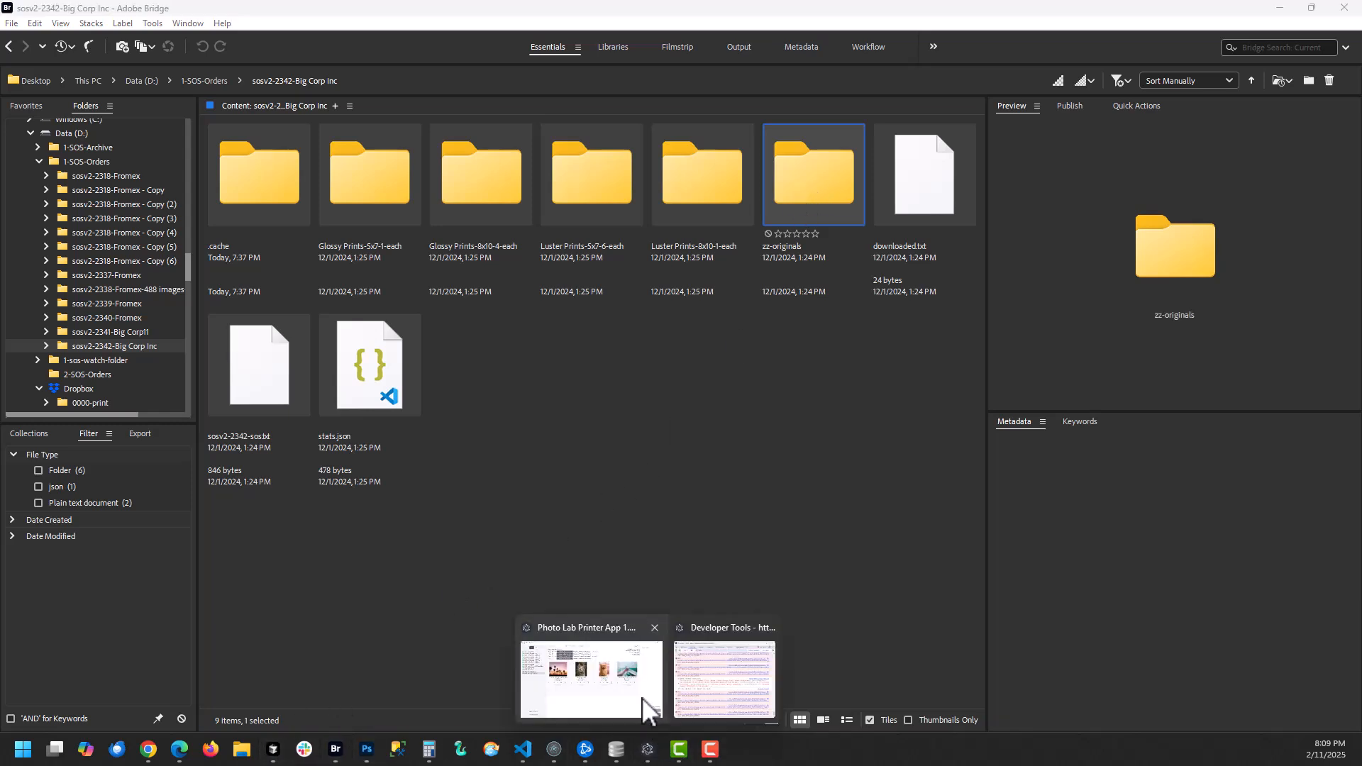
{"action": "left_click", "coordinate": [641, 696]}
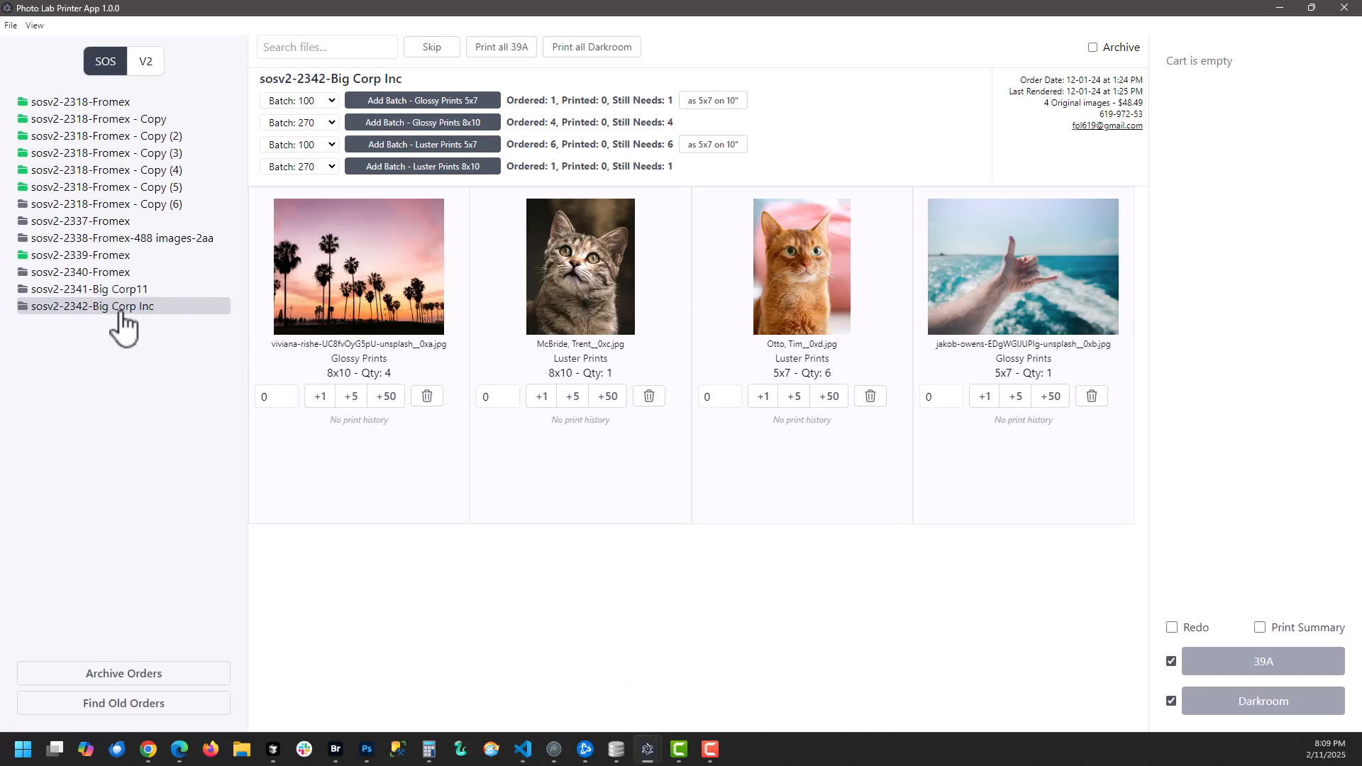
{"action": "right_click", "coordinate": [382, 237]}
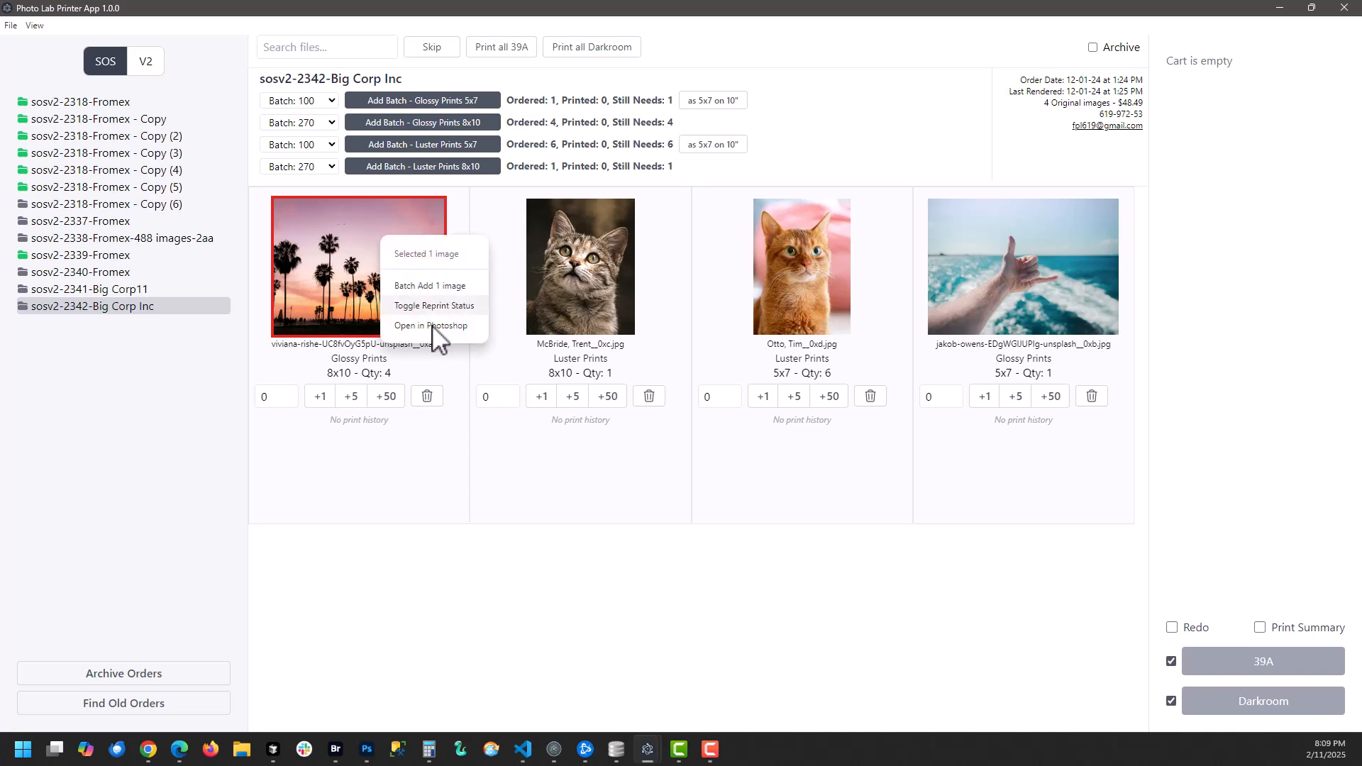
{"action": "left_click", "coordinate": [426, 325]}
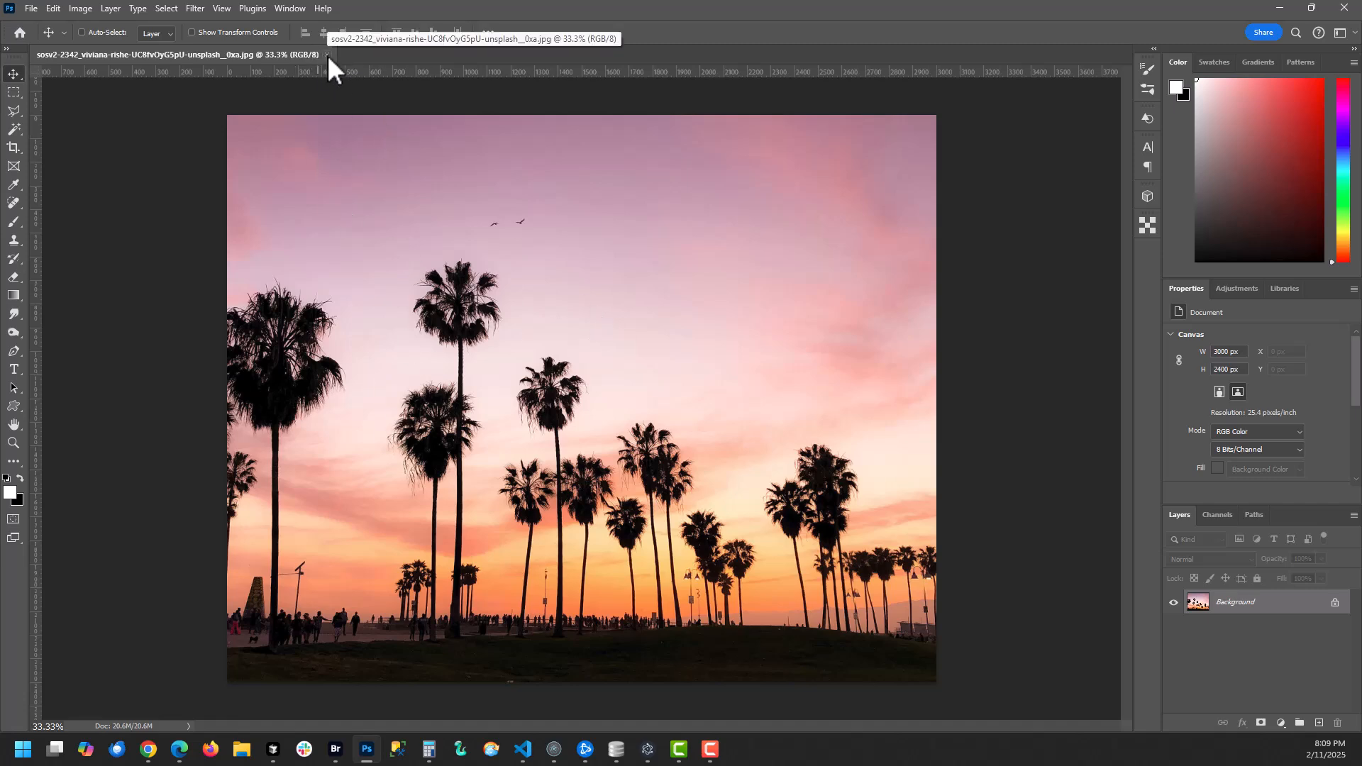
{"action": "left_click", "coordinate": [326, 53]}
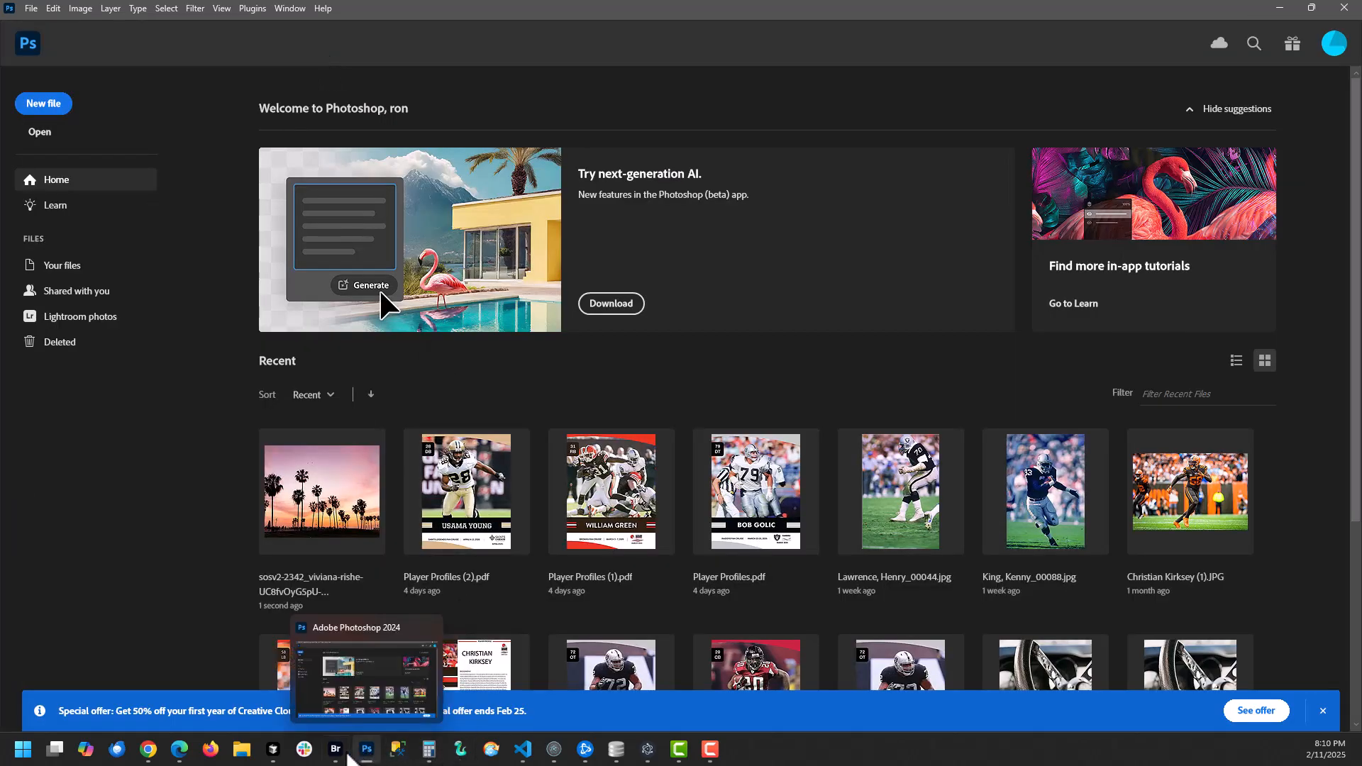
Step: Return to the photo lab app, add the Big Corp Inc order's glossy 5x7 batch to the cart and remove it
{"action": "mouse_move", "coordinate": [648, 751]}
{"action": "left_click", "coordinate": [604, 660]}
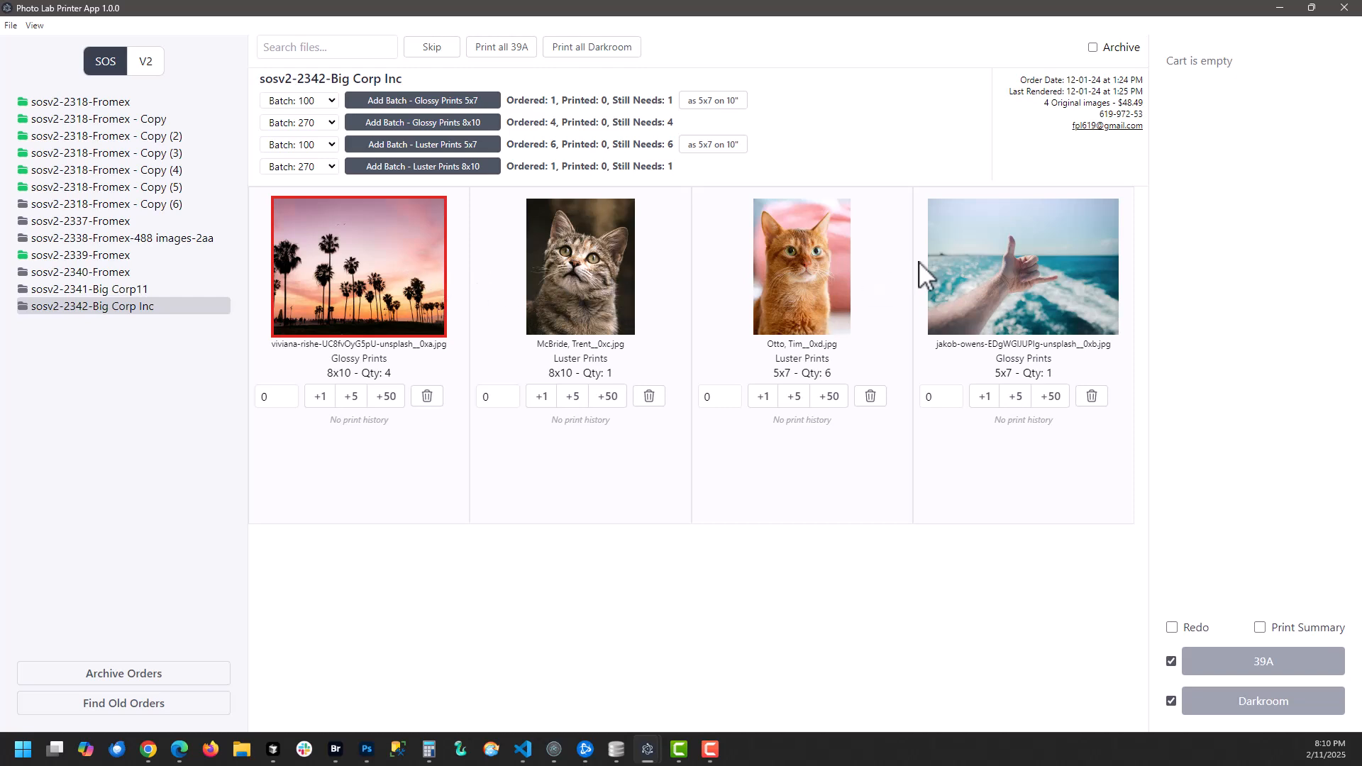
{"action": "left_click", "coordinate": [468, 104]}
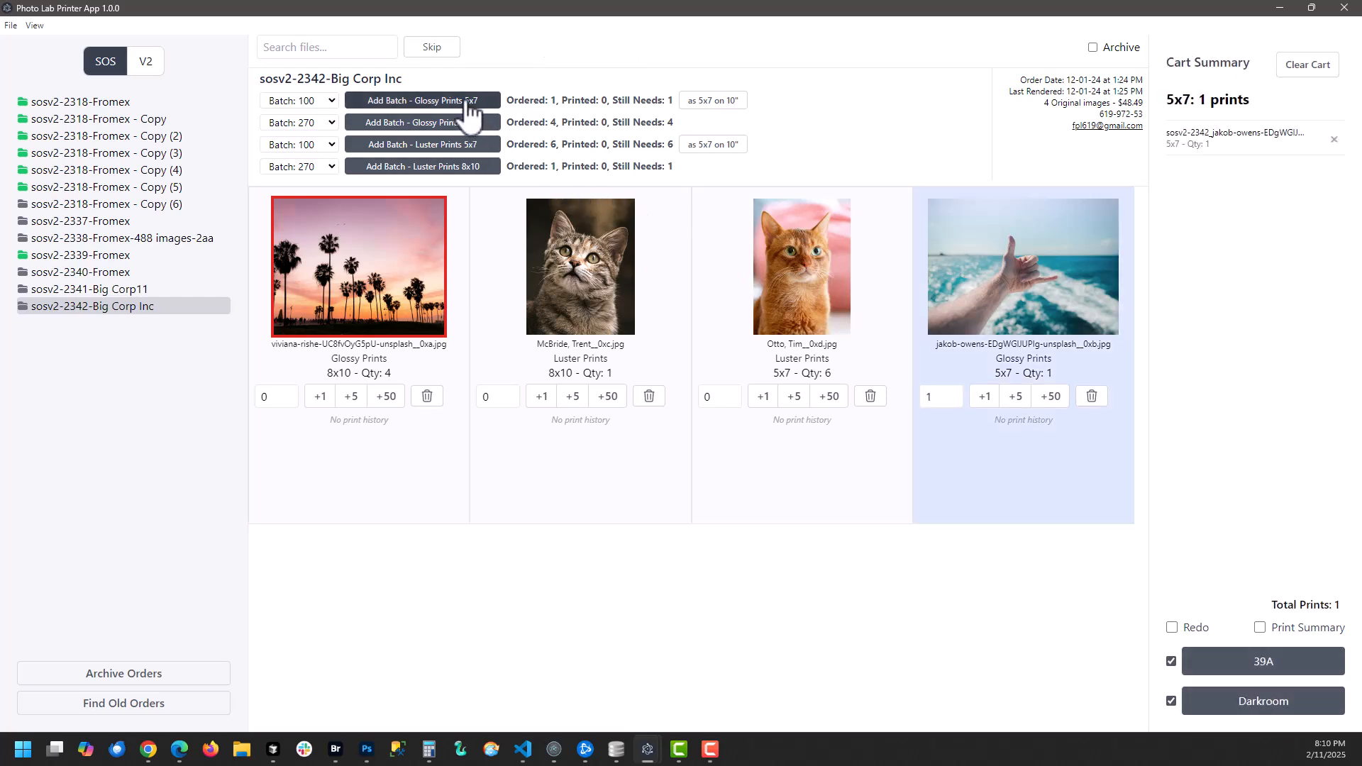
{"action": "left_click", "coordinate": [1093, 398]}
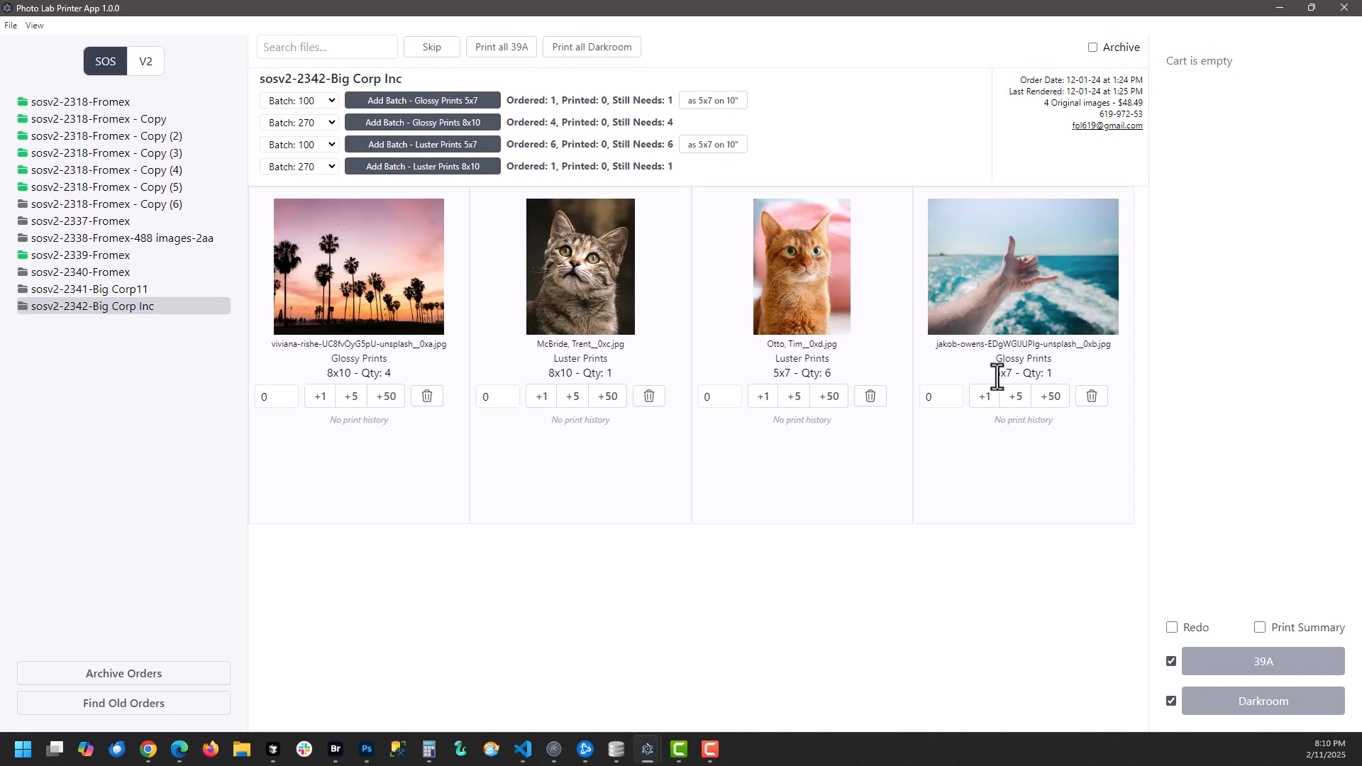
Step: Batch add the Big Corp Inc order's hand-over-ocean image to the cart as one Glossy Prints 11x14
{"action": "left_click", "coordinate": [1028, 301]}
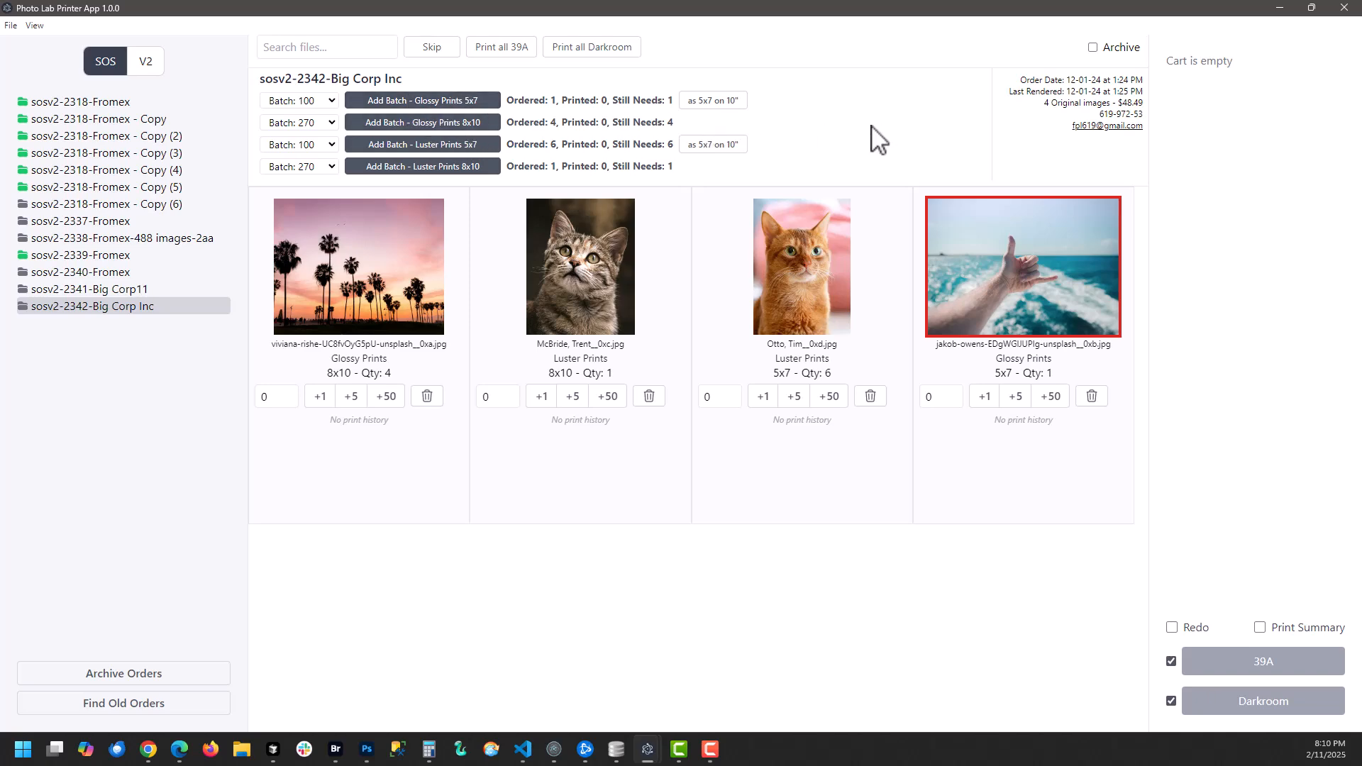
{"action": "right_click", "coordinate": [1025, 266]}
{"action": "left_click", "coordinate": [1040, 301]}
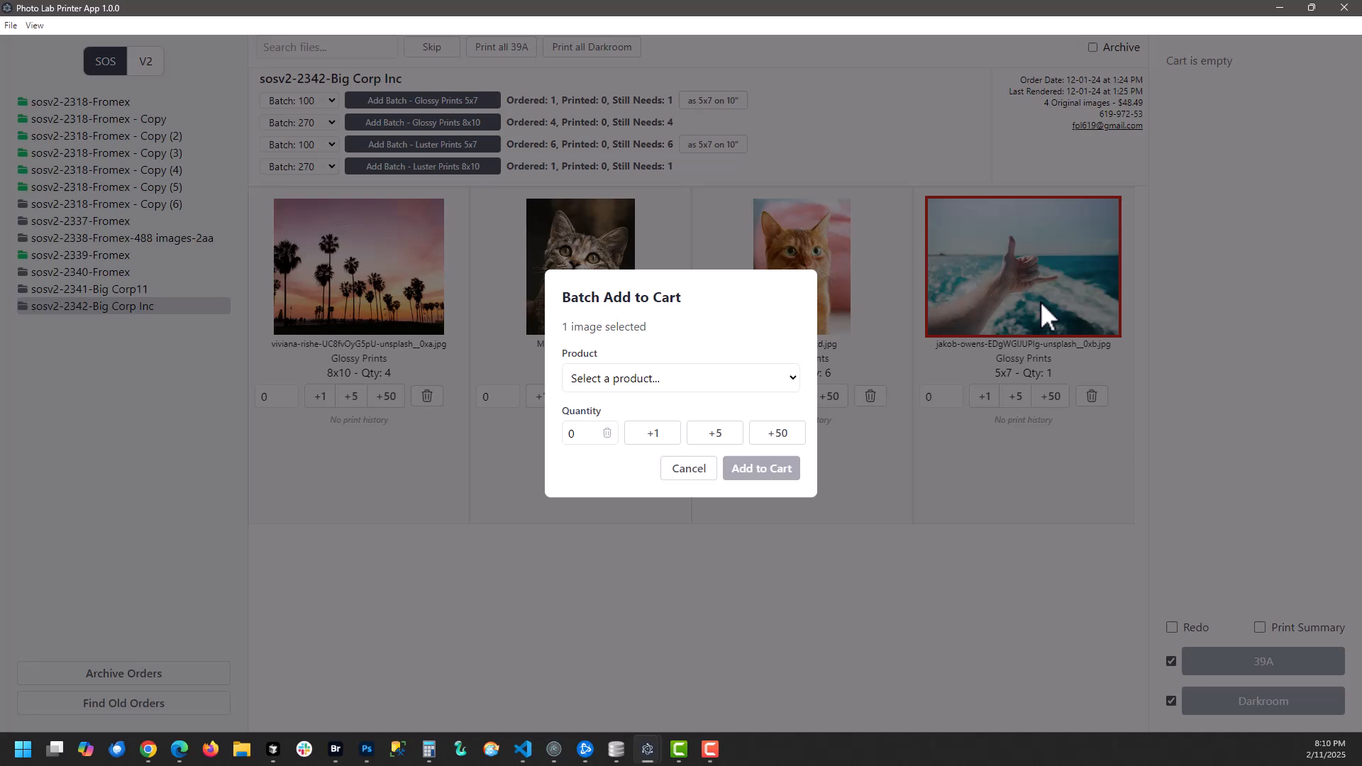
{"action": "left_click", "coordinate": [630, 377]}
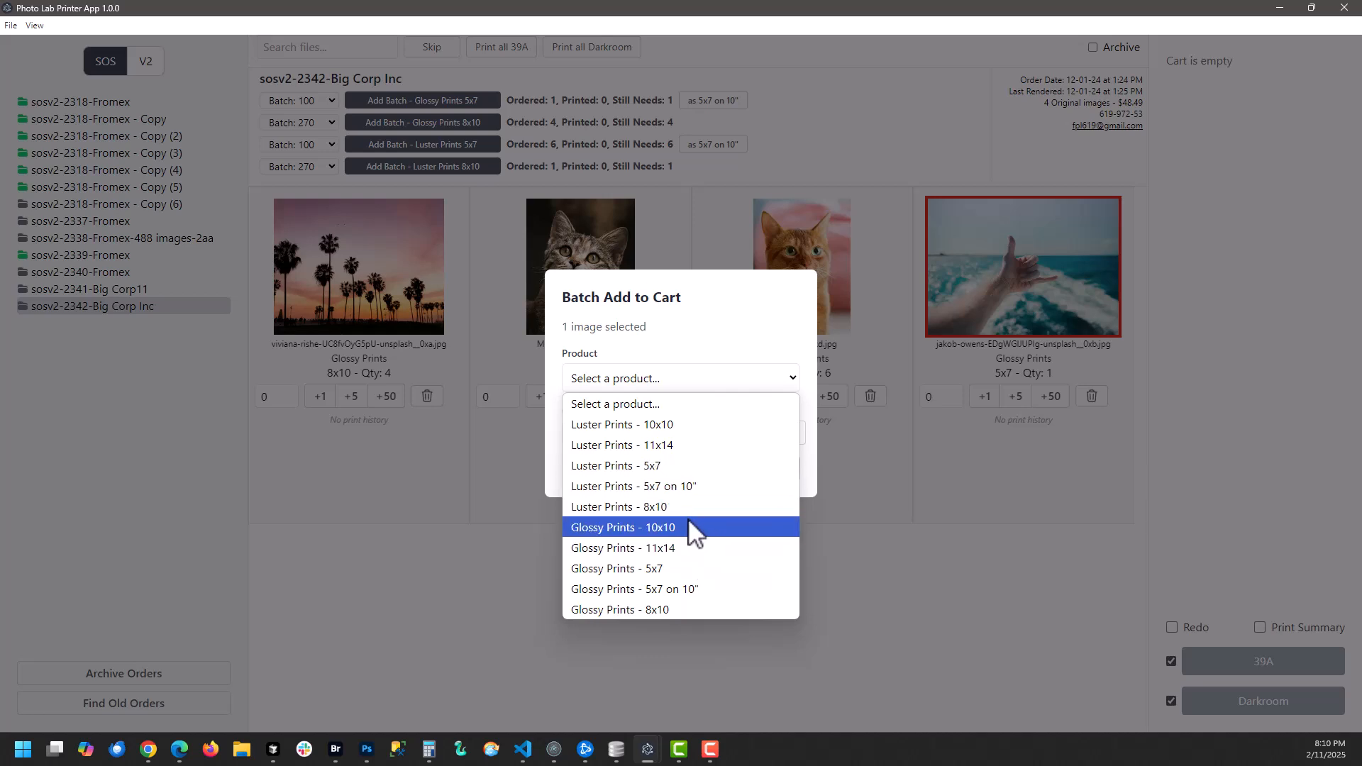
{"action": "left_click", "coordinate": [687, 548]}
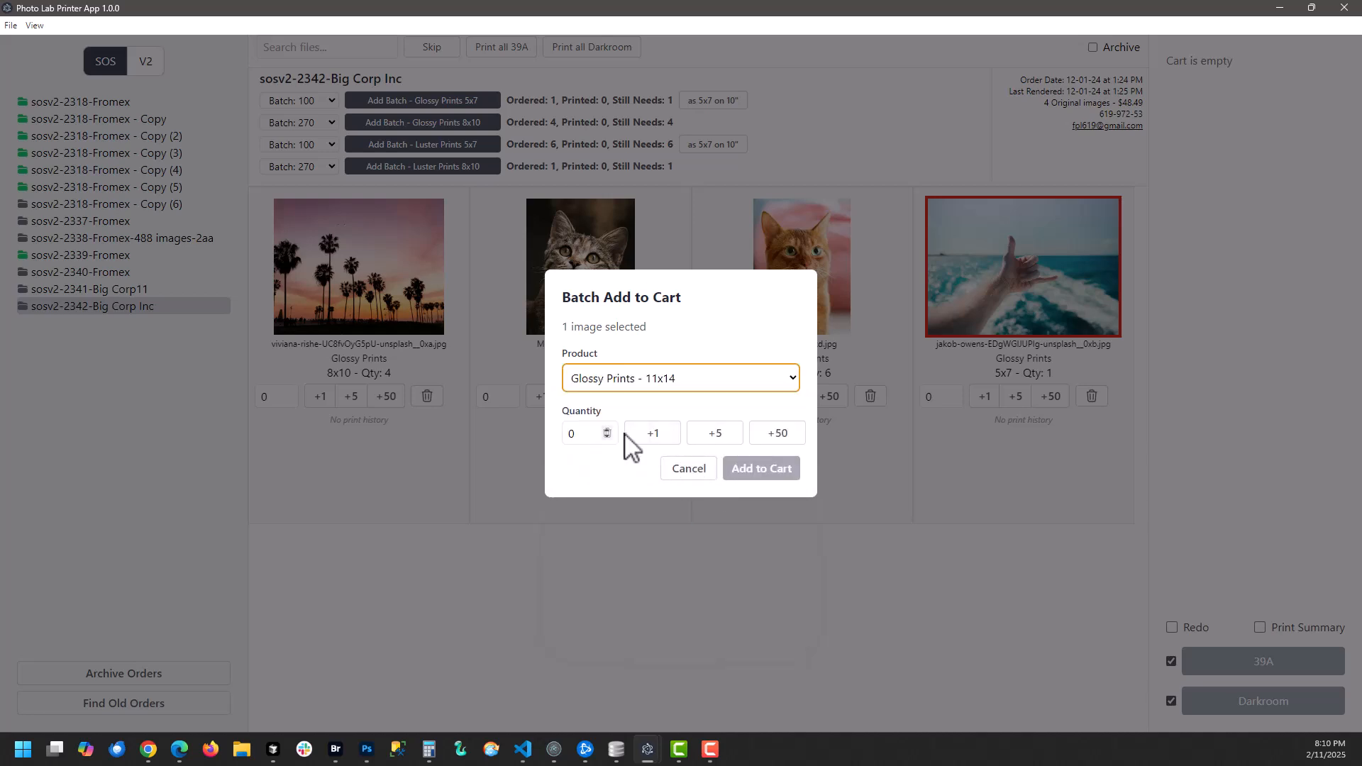
{"action": "left_click", "coordinate": [649, 441]}
{"action": "left_click", "coordinate": [762, 469]}
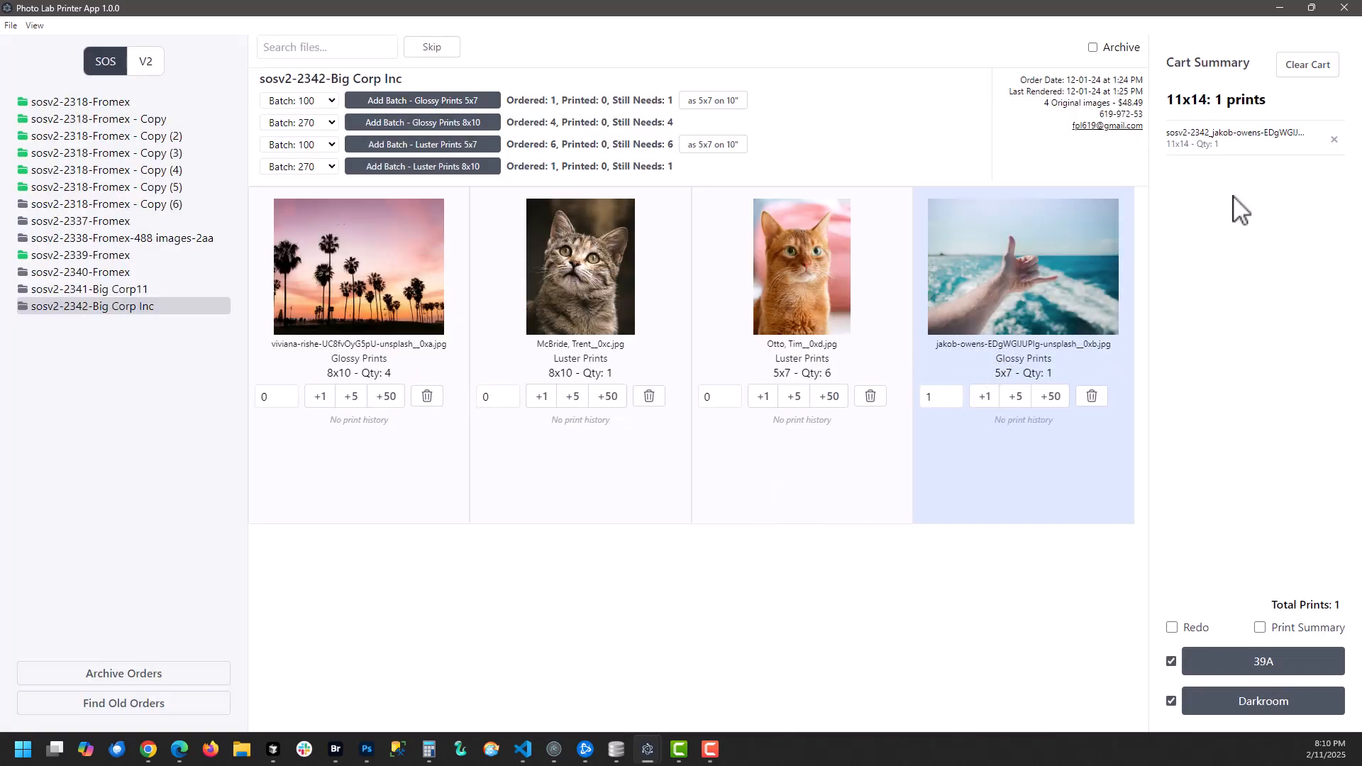
{"action": "mouse_move", "coordinate": [1206, 152]}
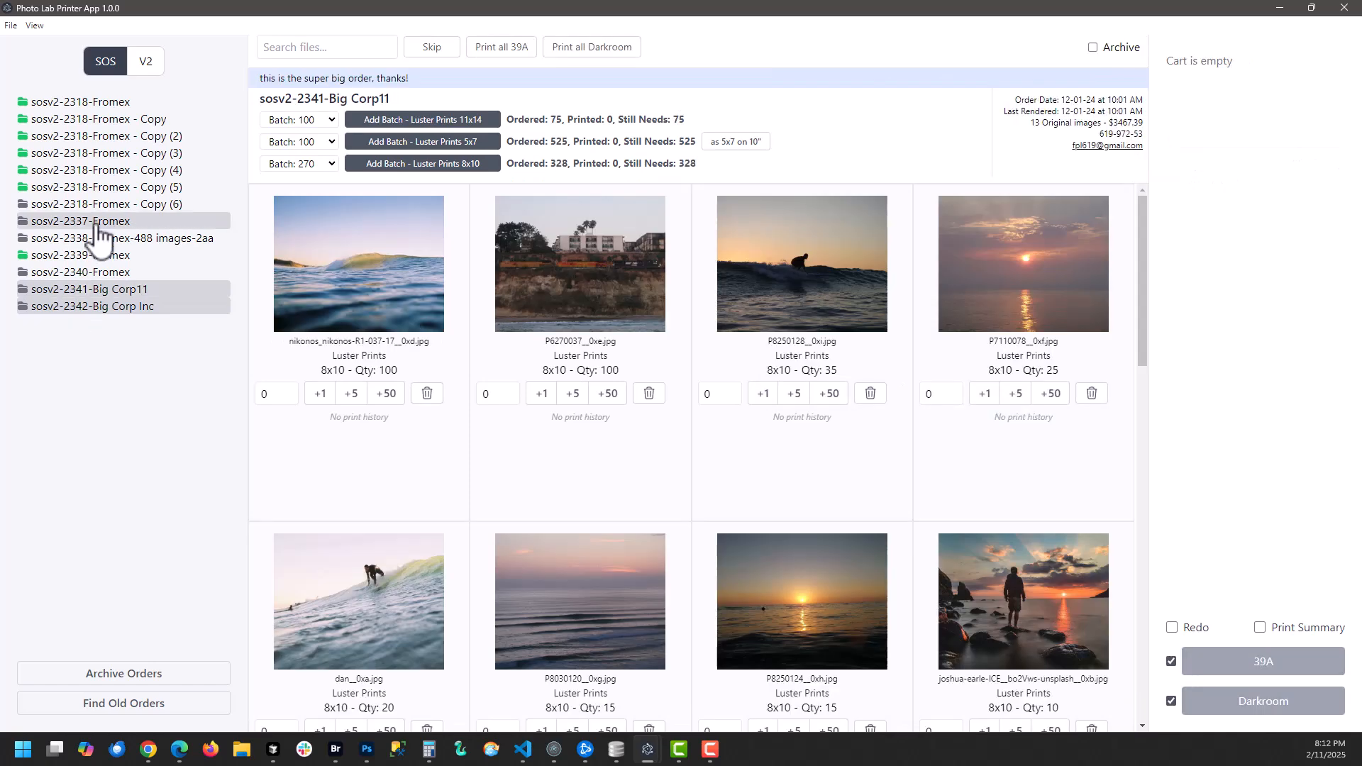
Step: Review the Fromex-488 images-2aa order, then print the luster 11x14 batch of the Fromex order above it on 39A with a print summary
{"action": "left_click", "coordinate": [110, 239]}
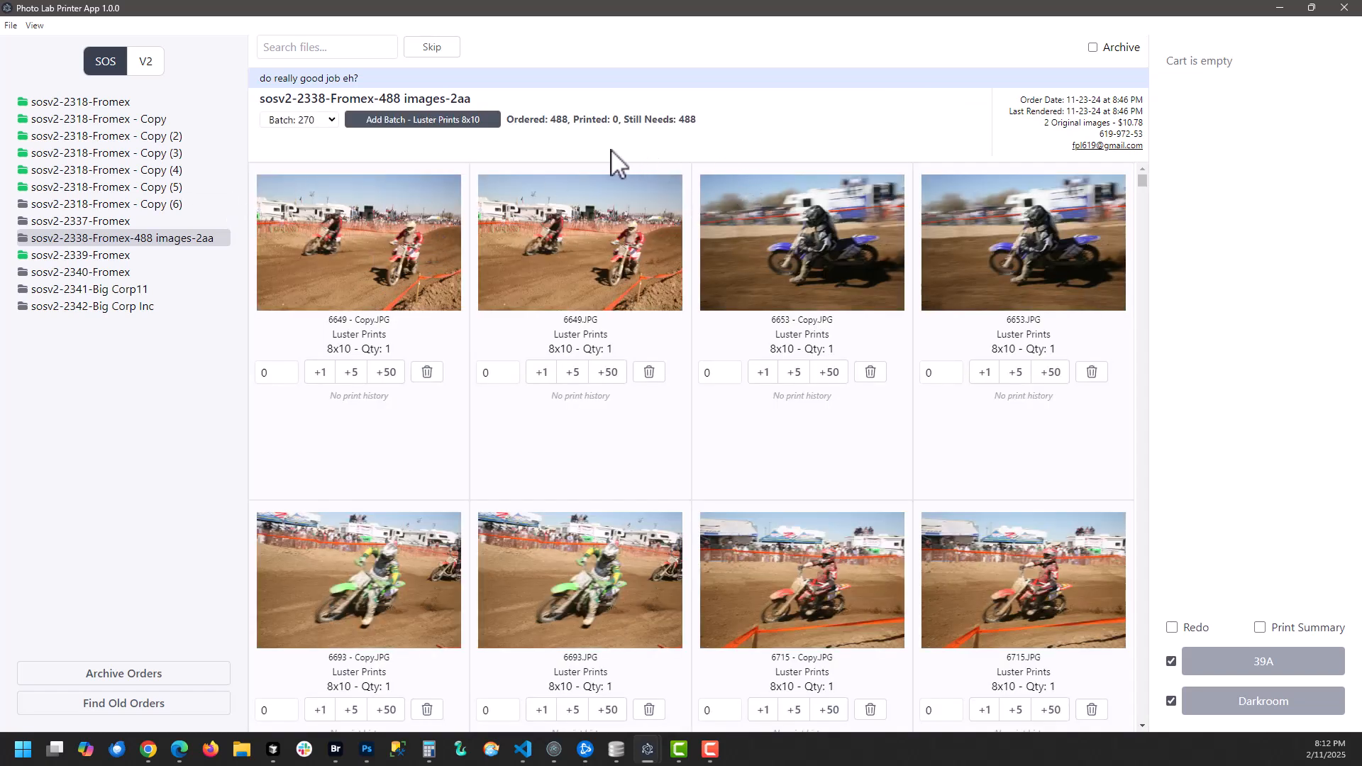
{"action": "left_click", "coordinate": [110, 222]}
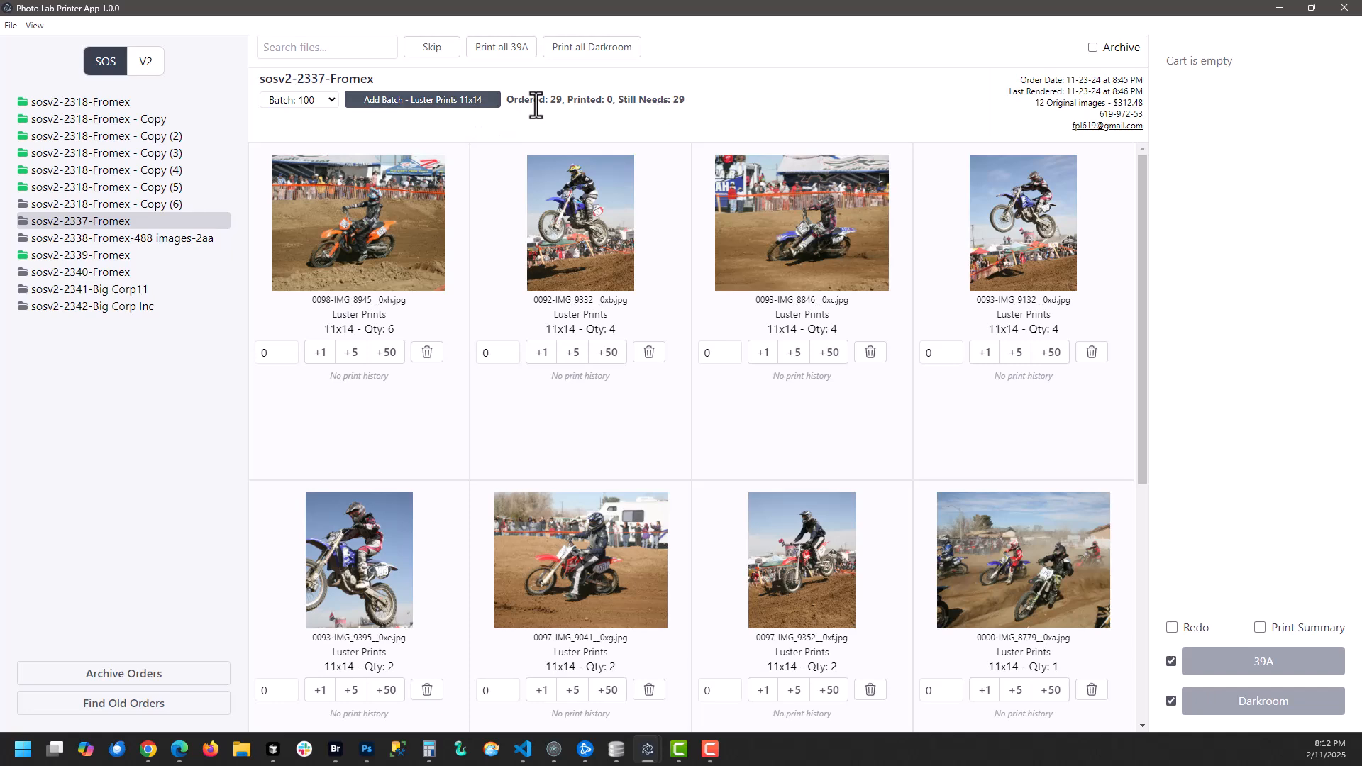
{"action": "left_click", "coordinate": [449, 103]}
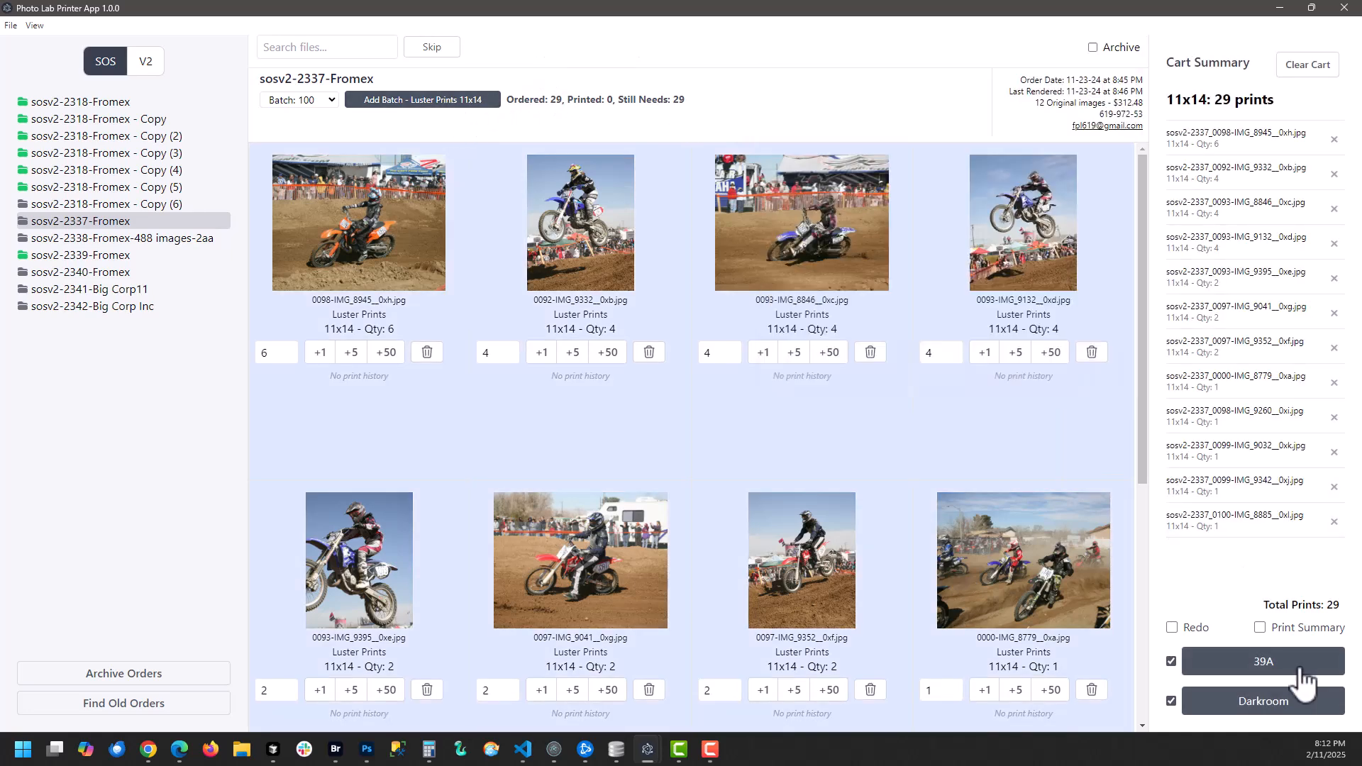
{"action": "left_click", "coordinate": [1260, 628]}
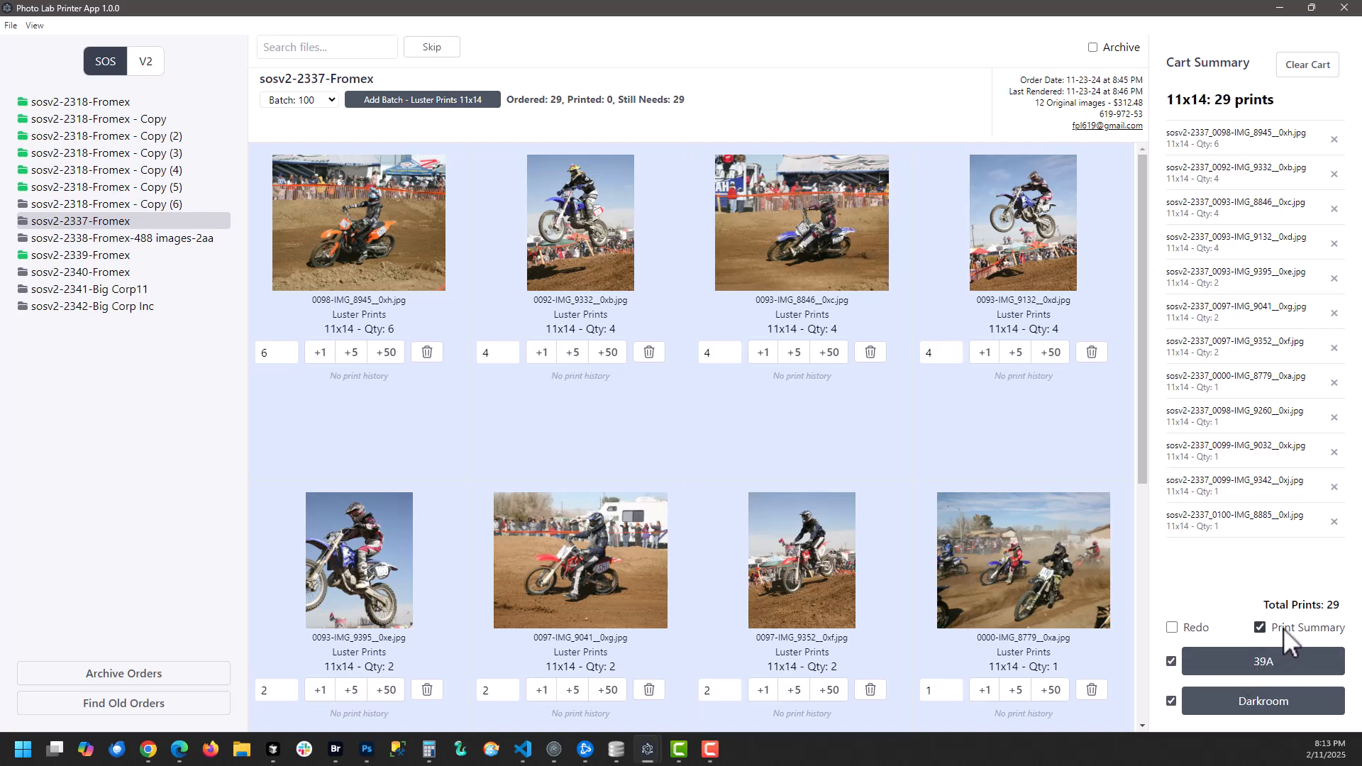
{"action": "left_click", "coordinate": [1249, 662]}
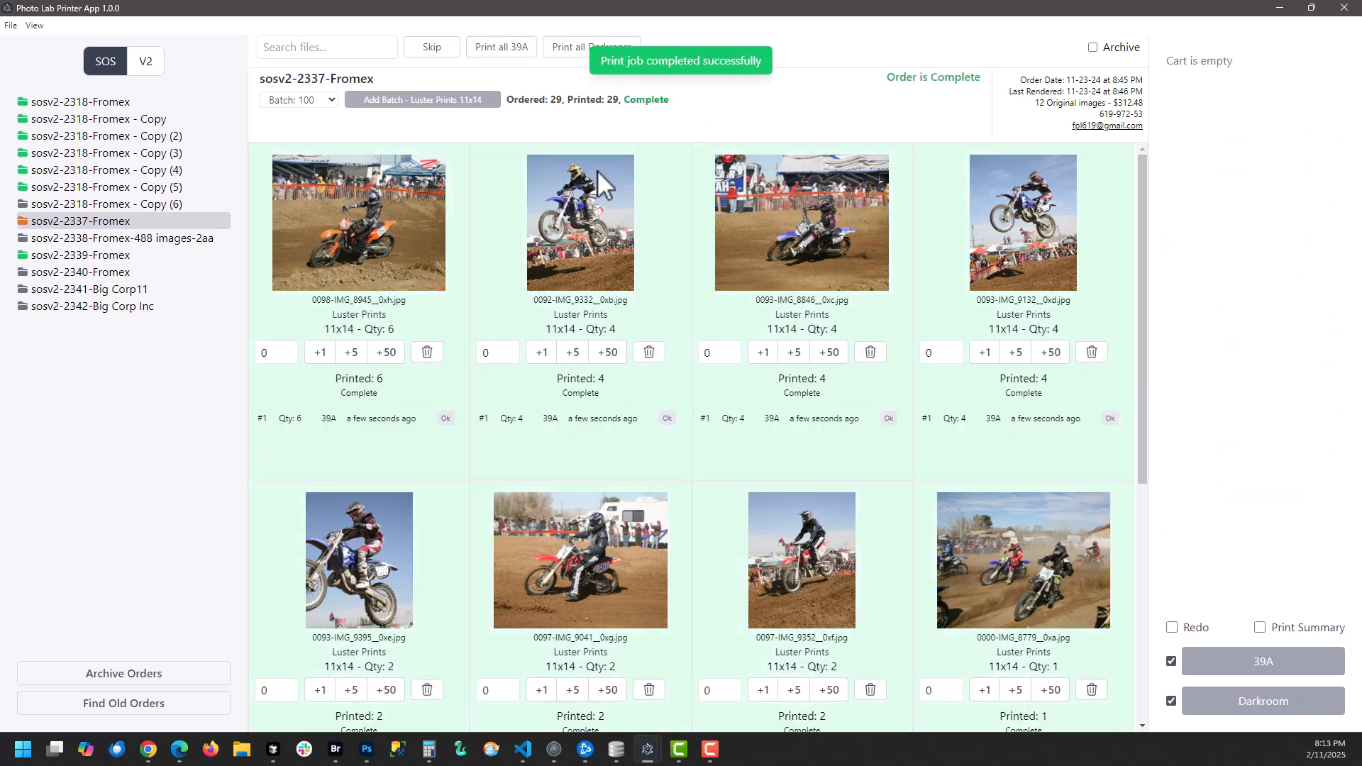
Step: In File Explorer, open the printed order's summary image from xx-Hot folders\print summaries, close it and review the order in the photo lab app
{"action": "left_click", "coordinate": [242, 749]}
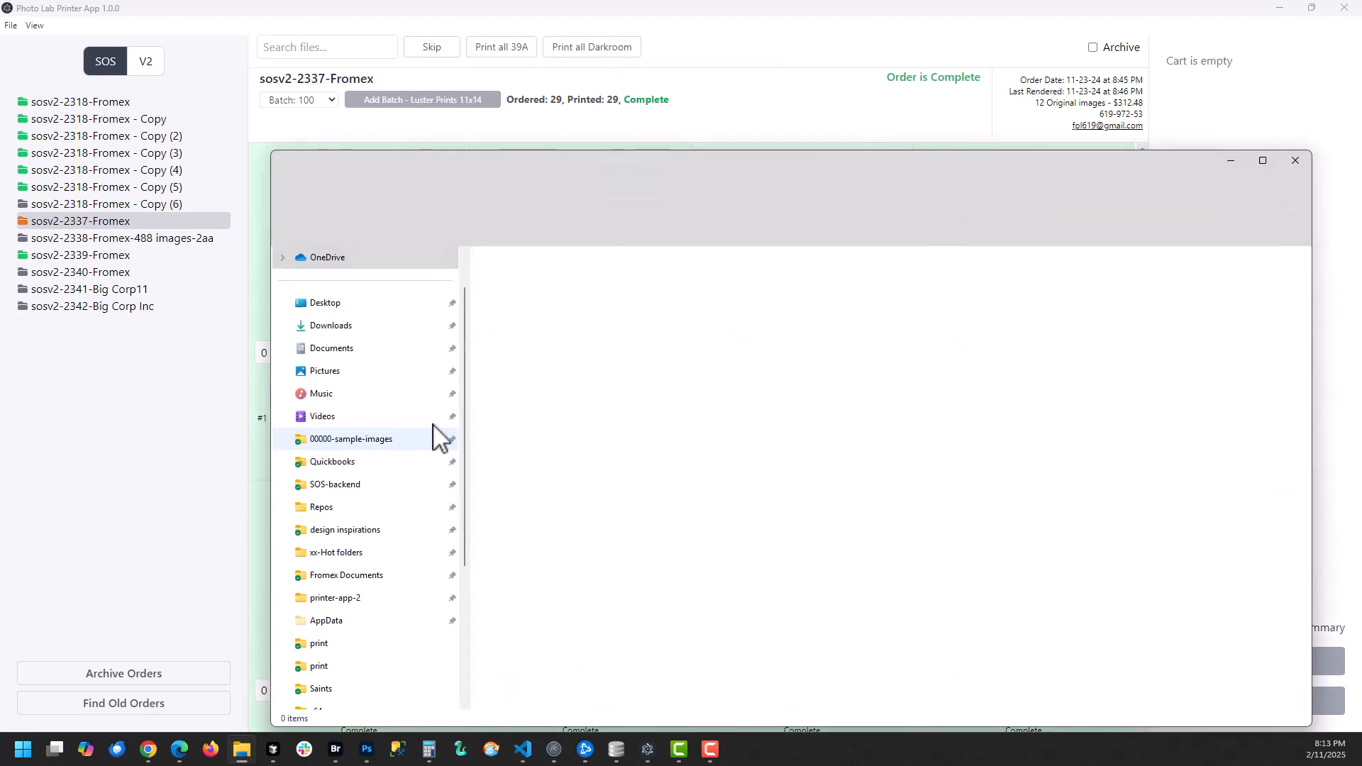
{"action": "left_click_drag", "start_coordinate": [627, 161], "coordinate": [480, 40]}
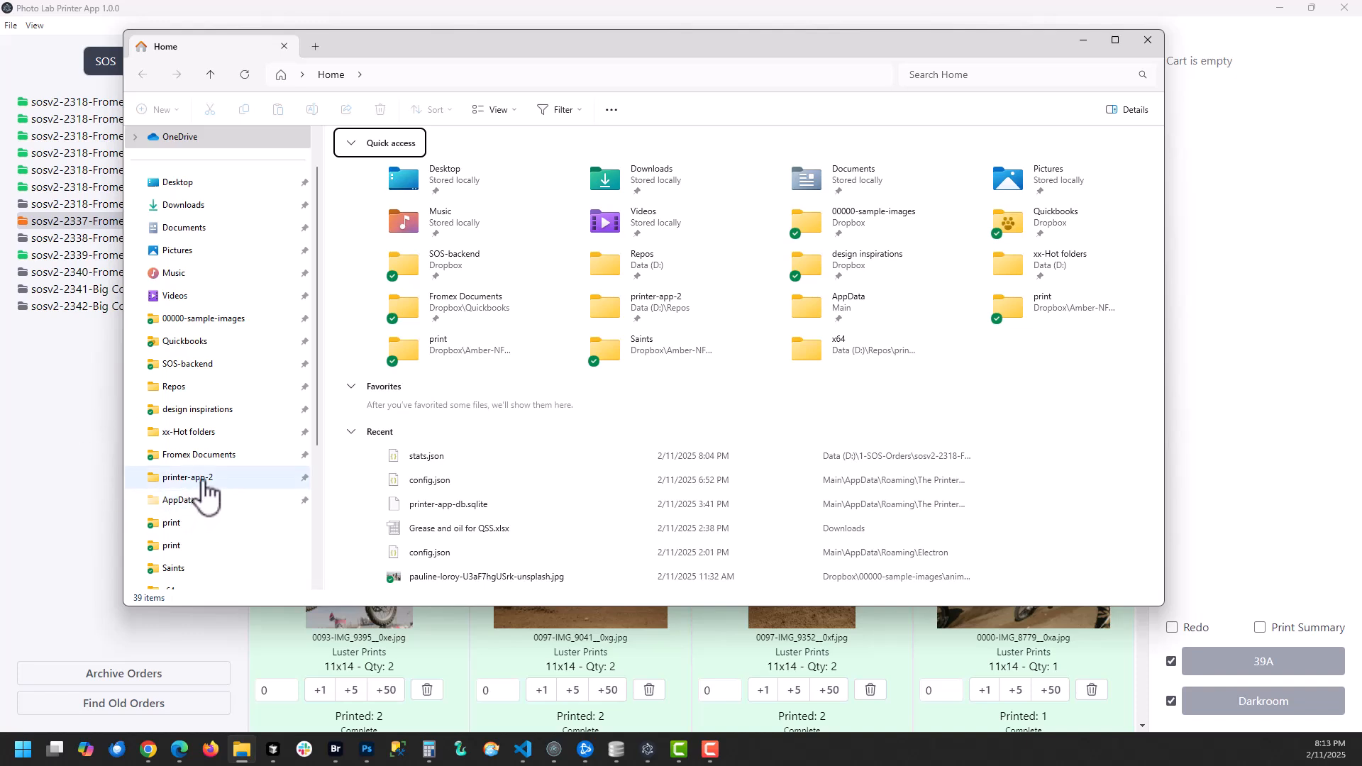
{"action": "left_click", "coordinate": [205, 432]}
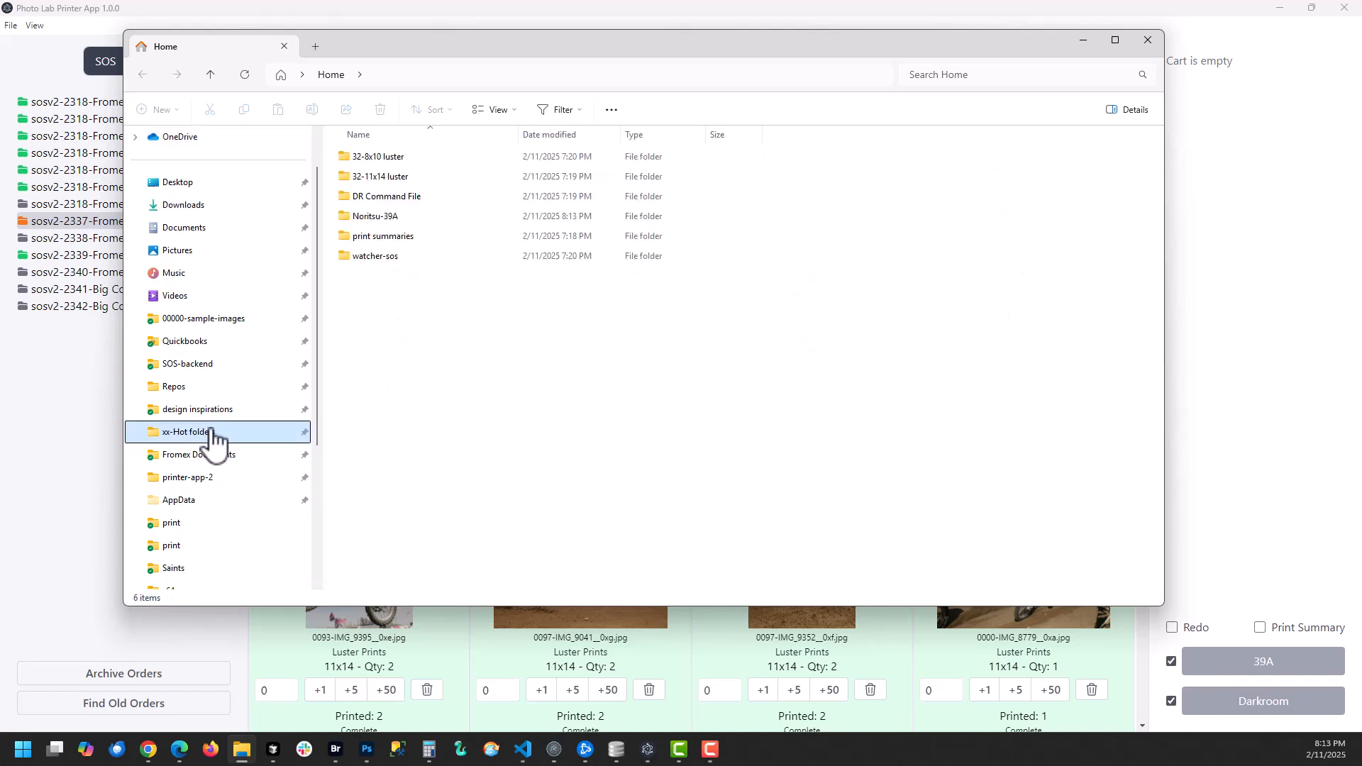
{"action": "double_click", "coordinate": [448, 241]}
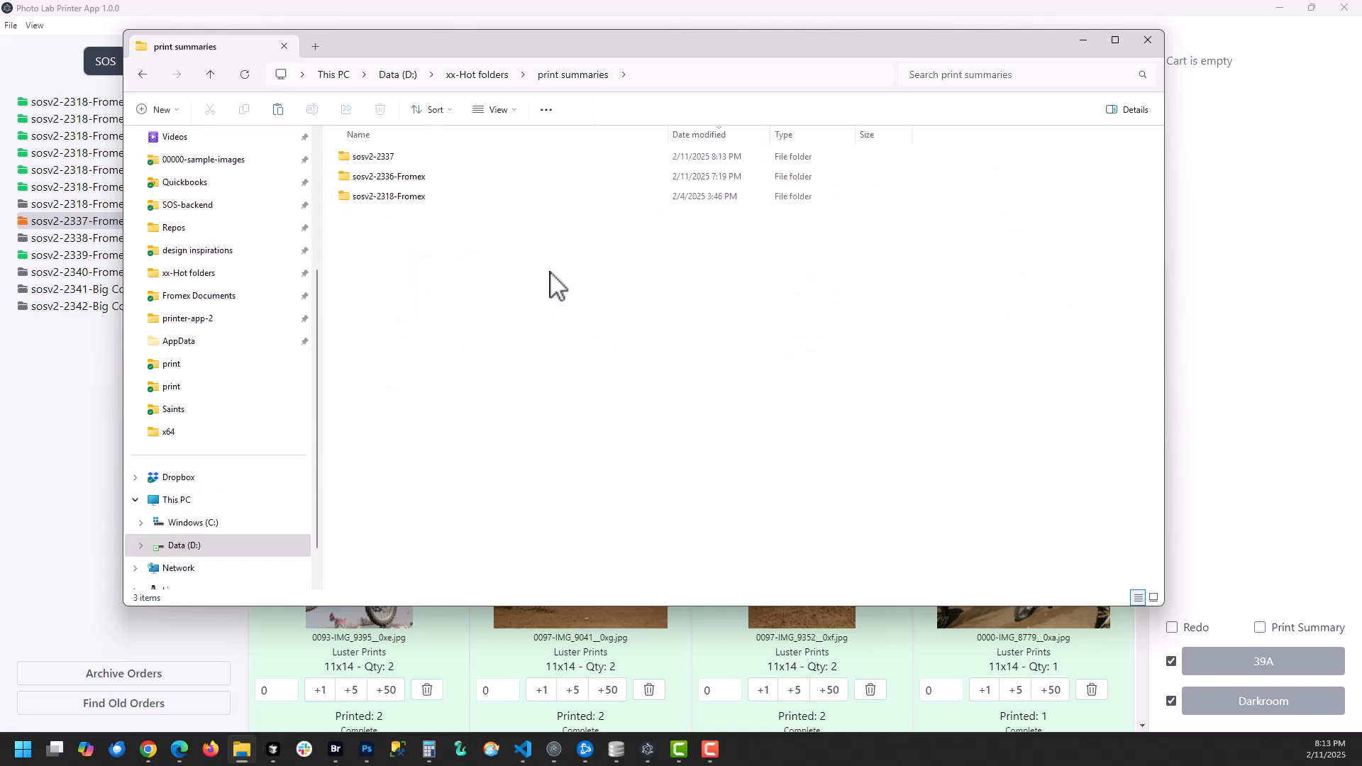
{"action": "double_click", "coordinate": [656, 162]}
{"action": "left_click", "coordinate": [368, 168]}
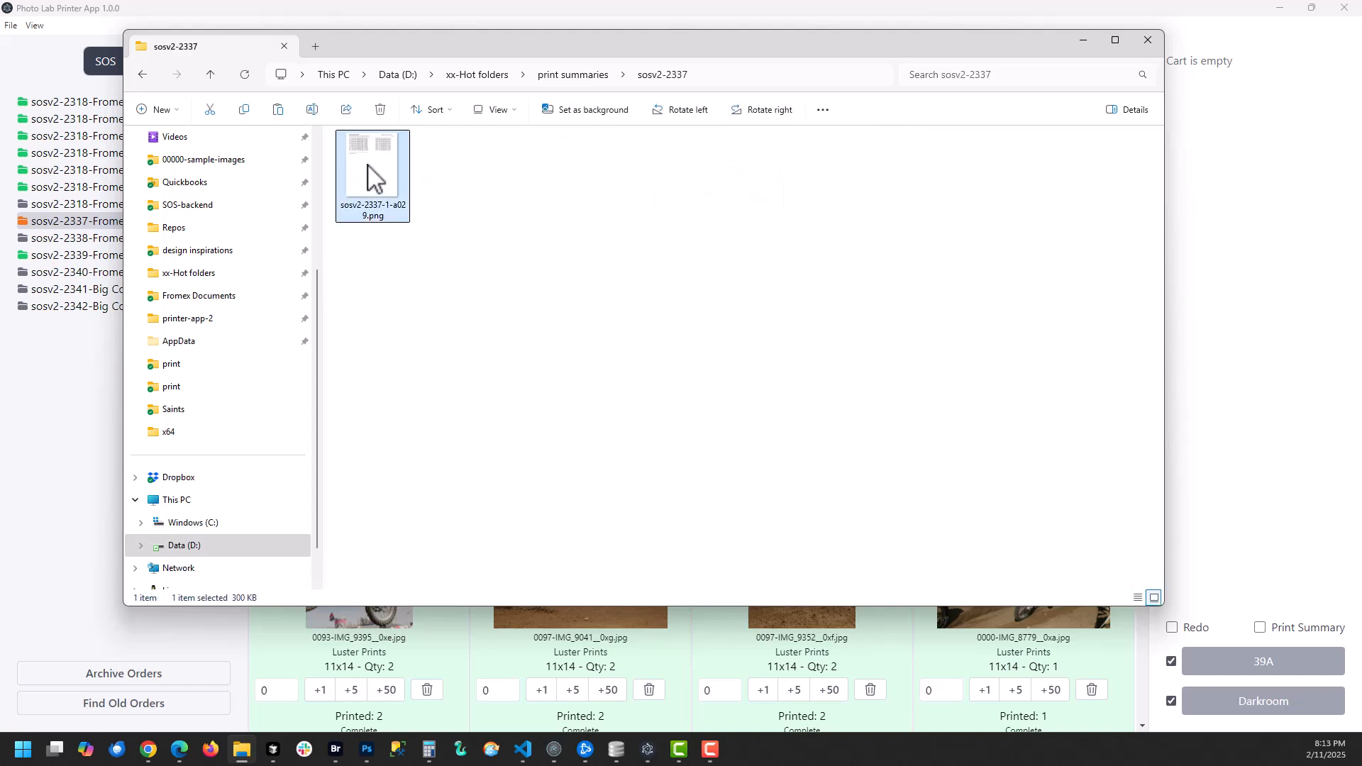
{"action": "double_click", "coordinate": [368, 165]}
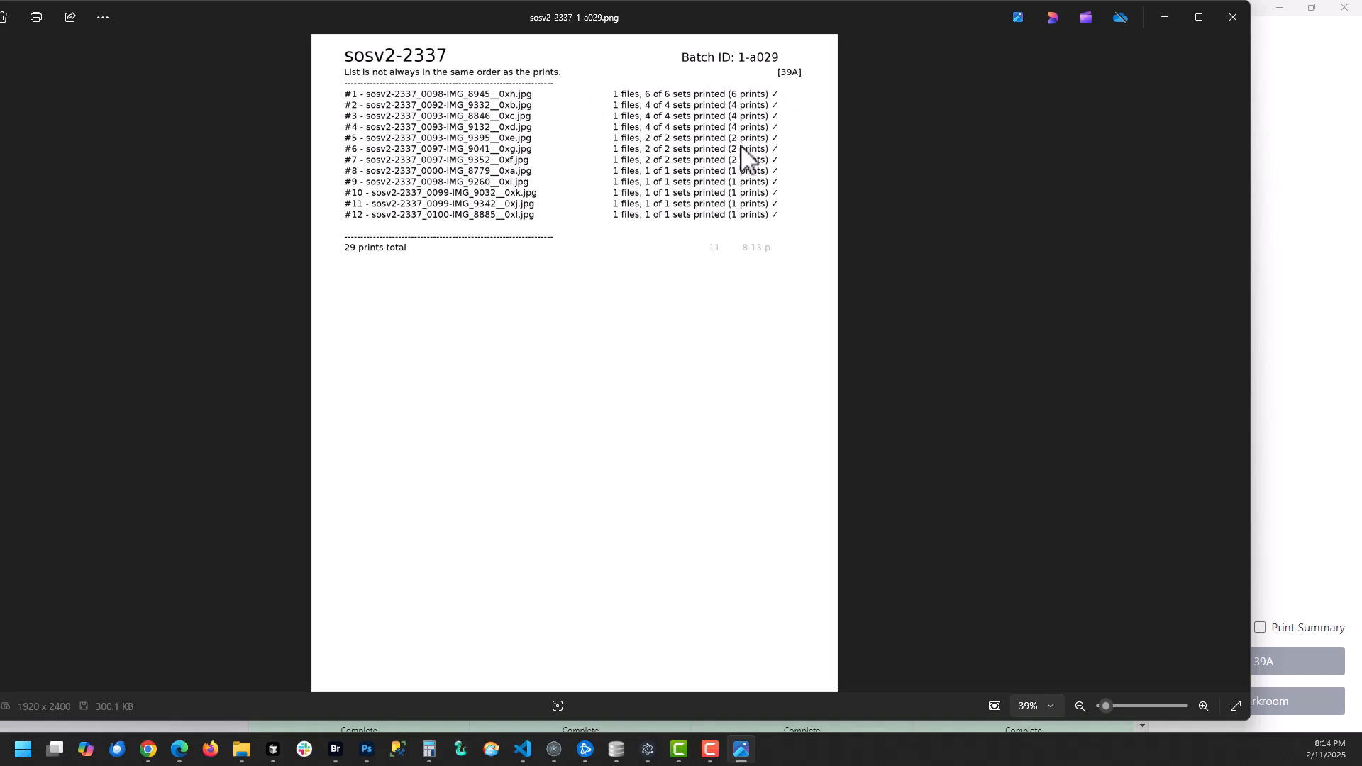
{"action": "left_click", "coordinate": [1233, 17]}
{"action": "left_click", "coordinate": [32, 421]}
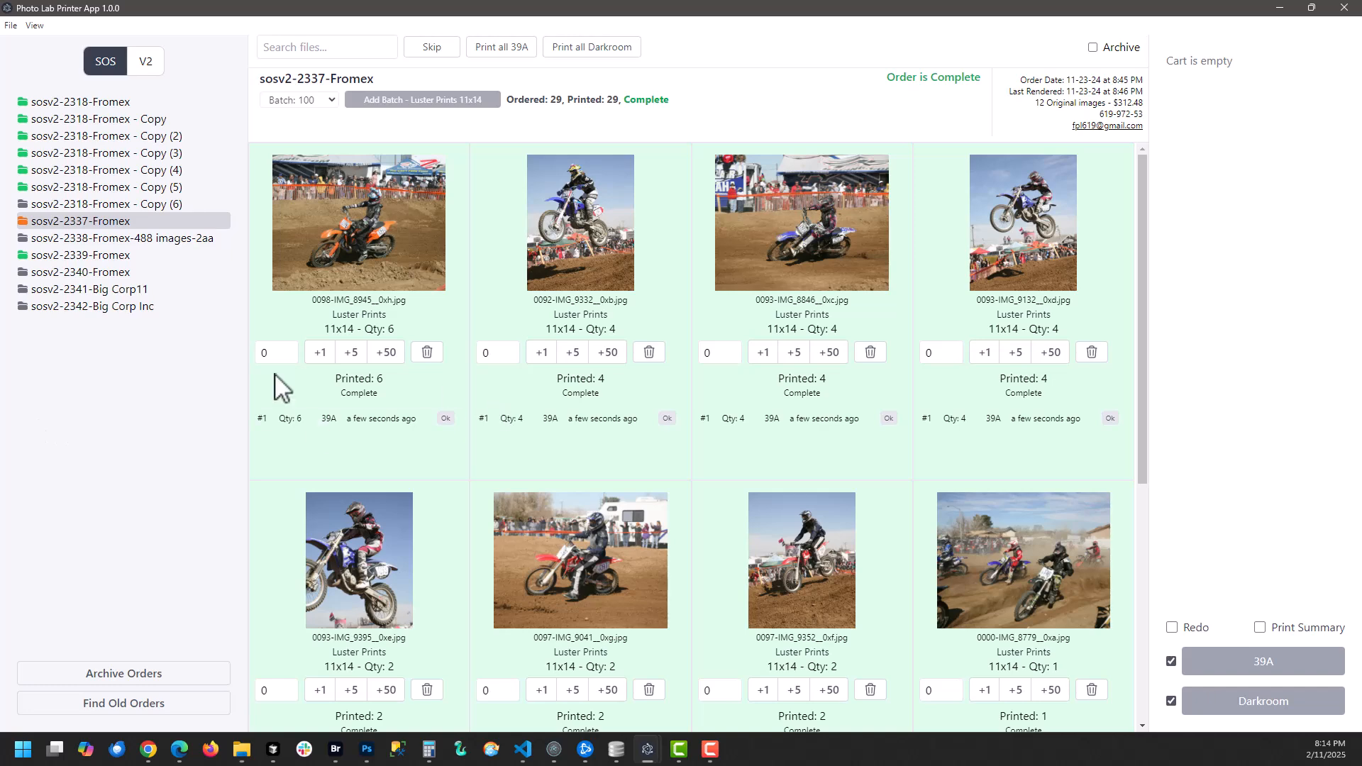
{"action": "scroll", "coordinate": [435, 398], "scroll_direction": "down", "scroll_amount": 5}
{"action": "scroll", "coordinate": [435, 398], "scroll_direction": "up", "scroll_amount": 5}
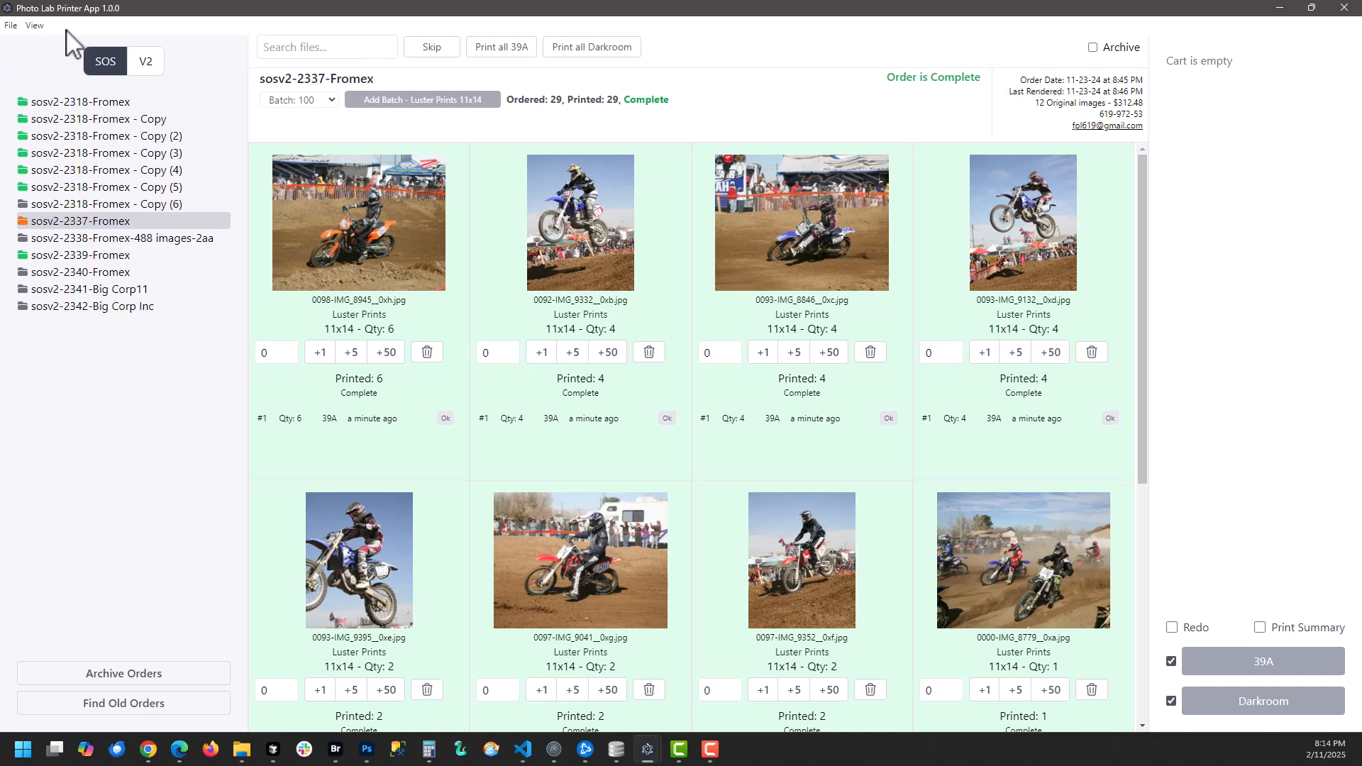
Step: Open the app settings, review the folder, printer and path sections, and expand the Luster Prints catalog
{"action": "left_click", "coordinate": [10, 25]}
{"action": "left_click", "coordinate": [51, 81]}
{"action": "scroll", "coordinate": [418, 164], "scroll_direction": "down", "scroll_amount": 2}
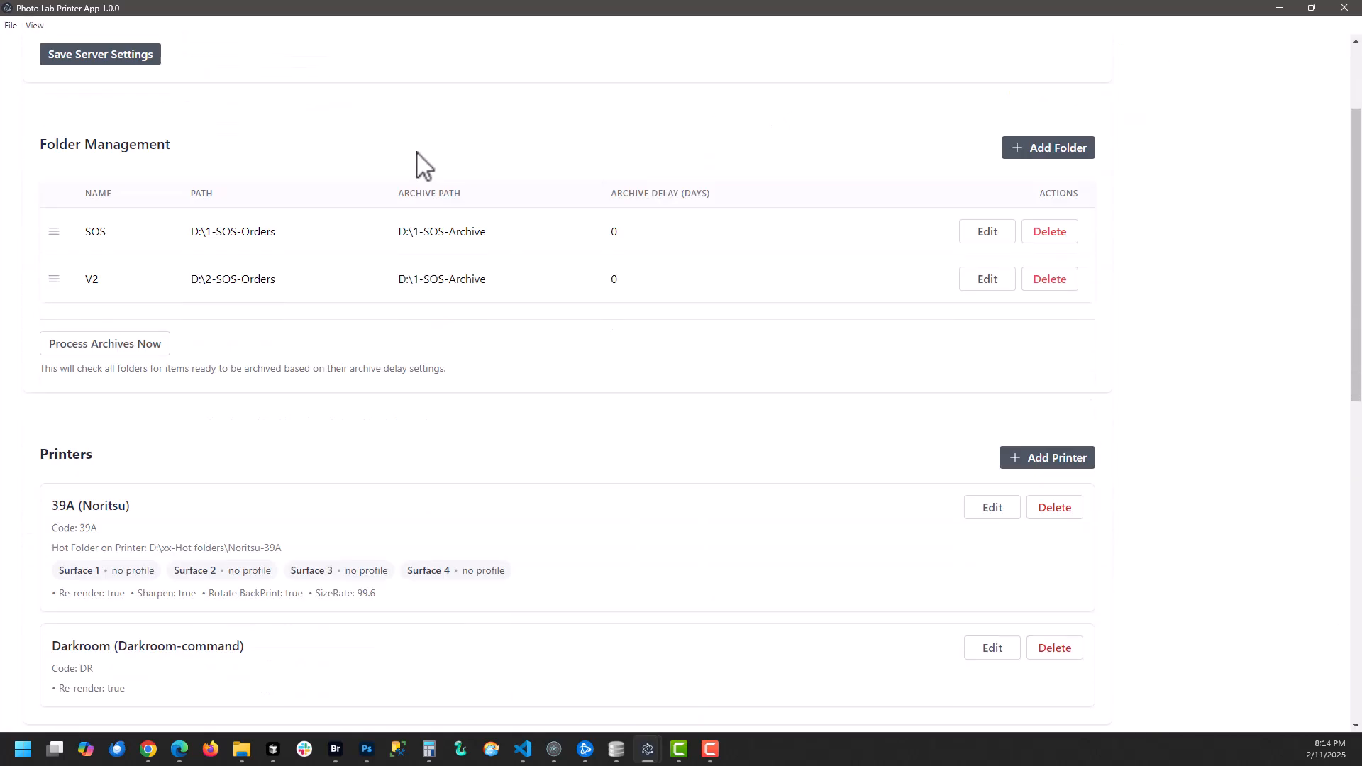
{"action": "scroll", "coordinate": [418, 163], "scroll_direction": "down", "scroll_amount": 10}
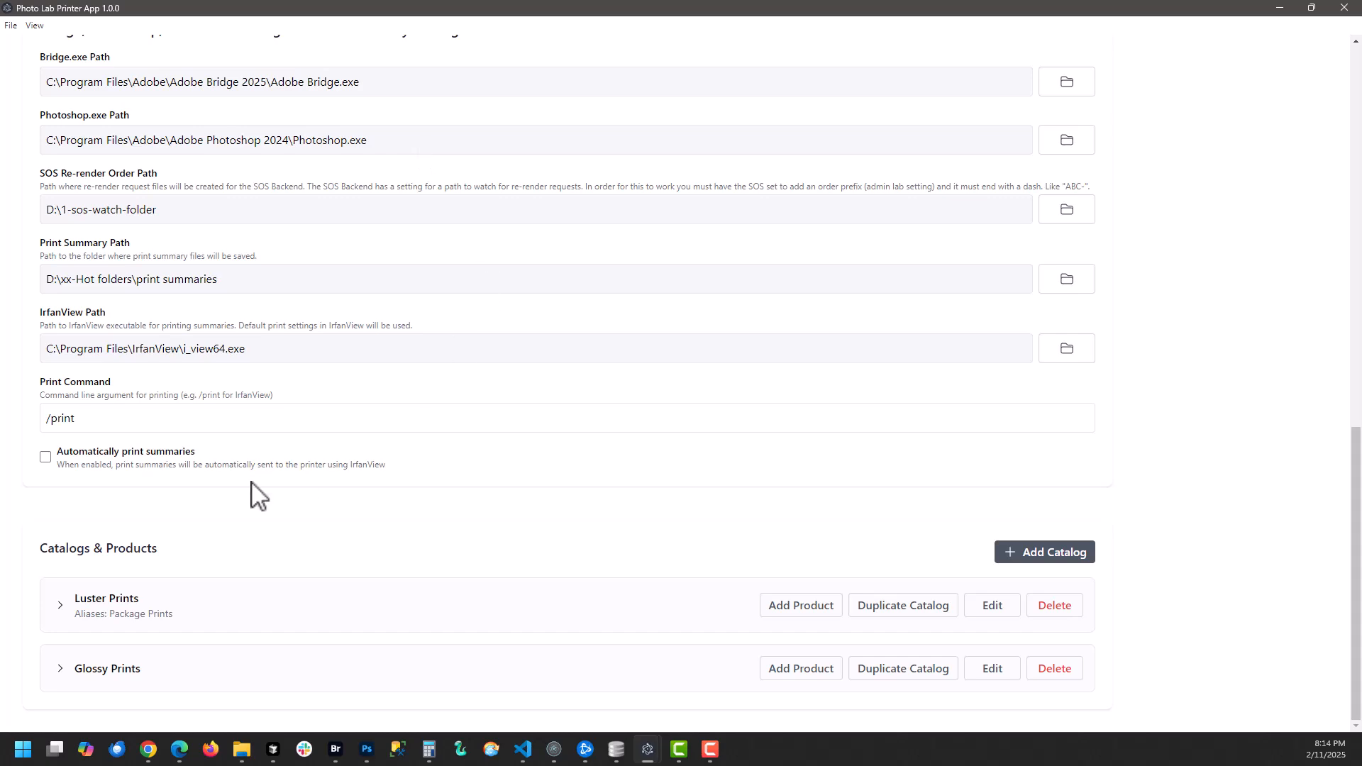
{"action": "left_click", "coordinate": [83, 601]}
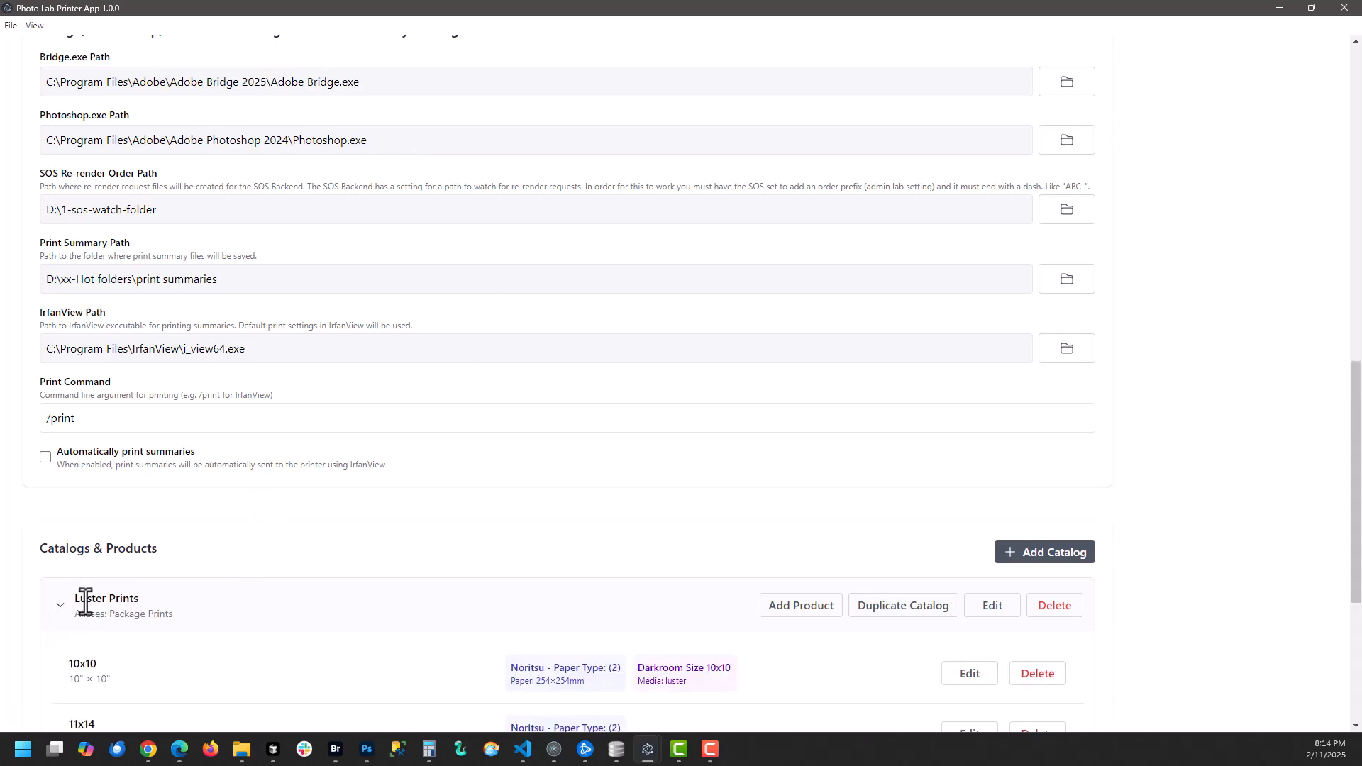
Step: Review the Luster Prints catalog's products, open the catalog's name and alias for editing, and close it without changes
{"action": "scroll", "coordinate": [465, 556], "scroll_direction": "down", "scroll_amount": 5}
{"action": "scroll", "coordinate": [358, 565], "scroll_direction": "up", "scroll_amount": 12}
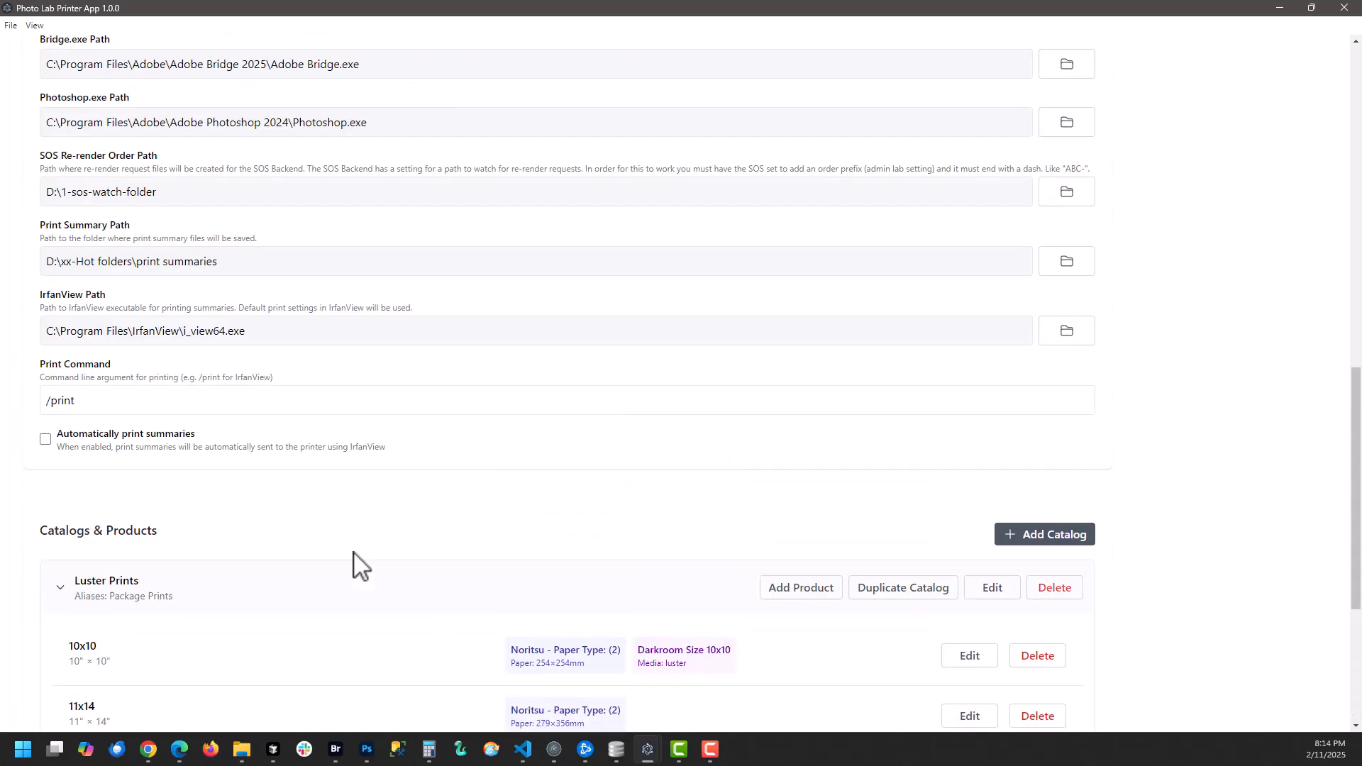
{"action": "scroll", "coordinate": [359, 566], "scroll_direction": "up", "scroll_amount": 3}
{"action": "scroll", "coordinate": [356, 563], "scroll_direction": "down", "scroll_amount": 15}
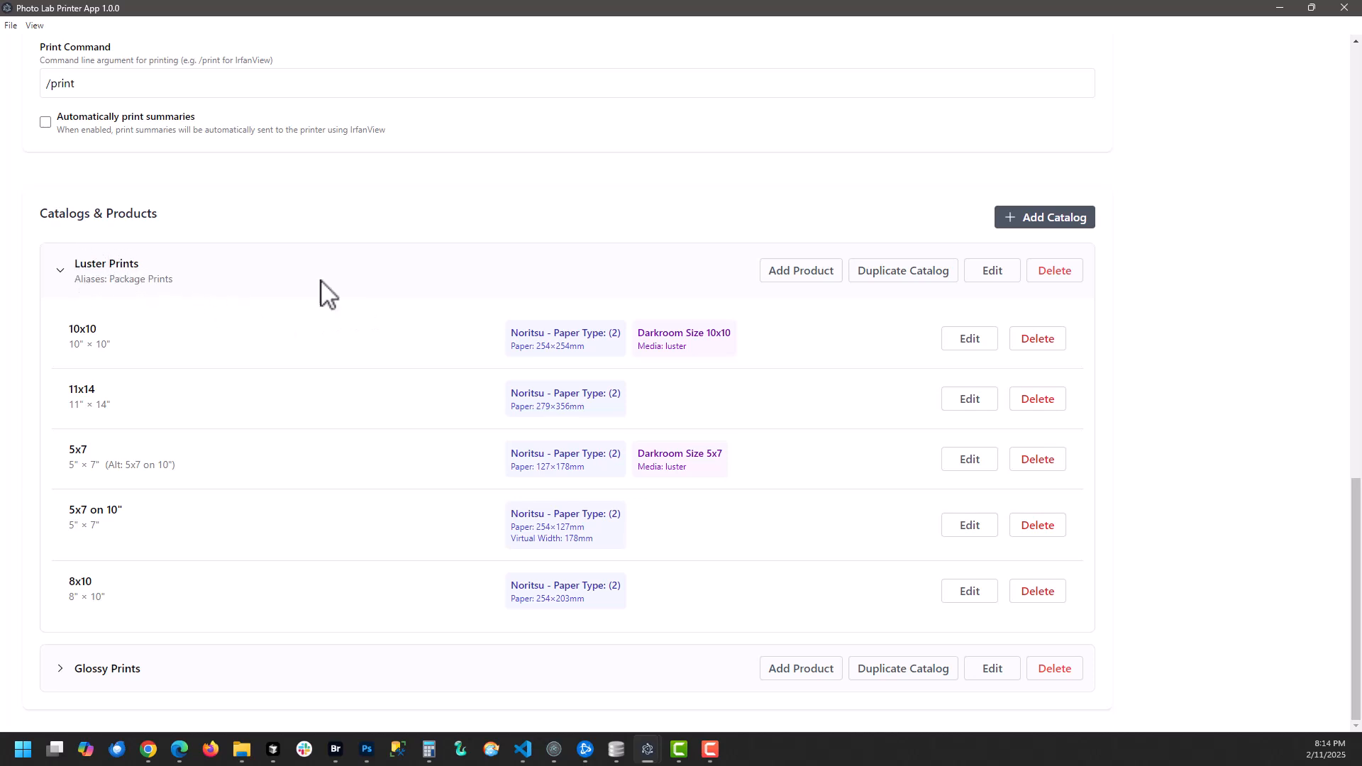
{"action": "left_click", "coordinate": [995, 276]}
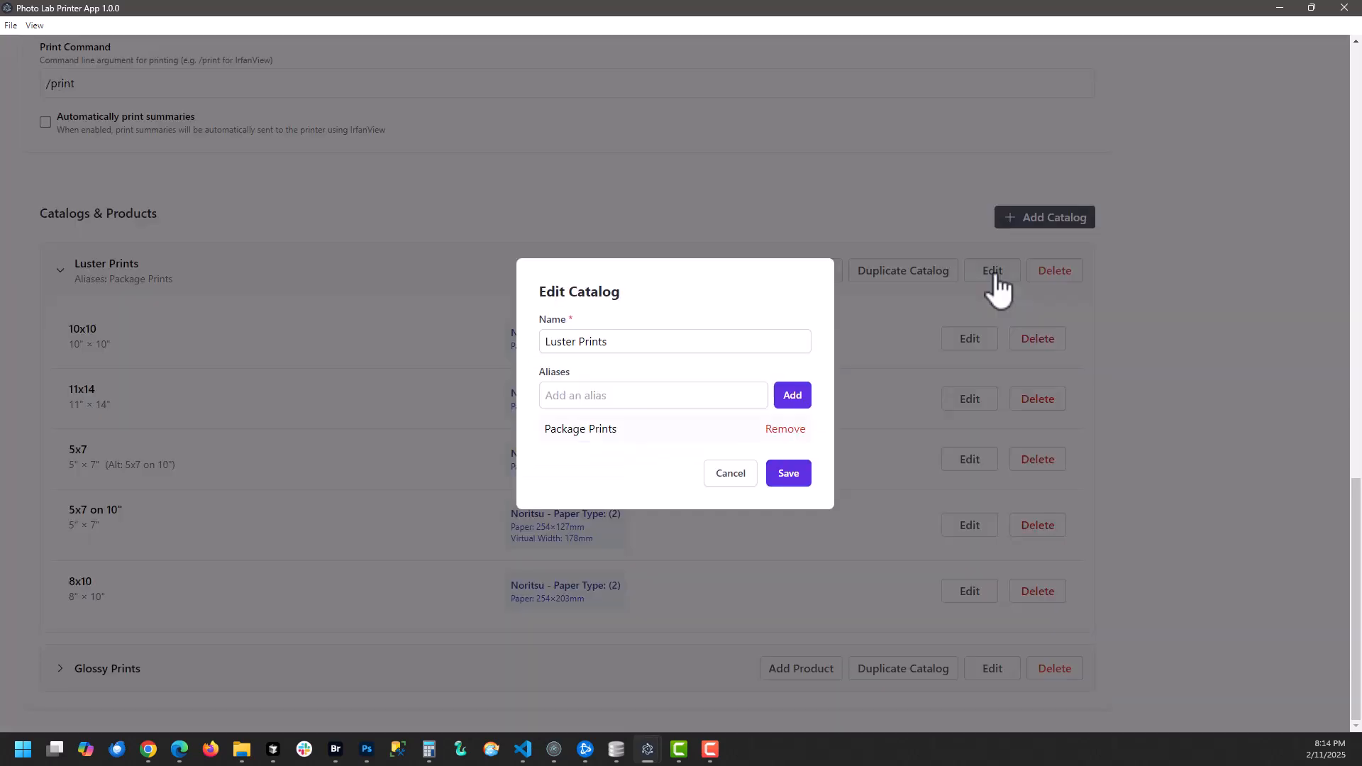
{"action": "left_click_drag", "start_coordinate": [637, 340], "coordinate": [523, 341]}
{"action": "left_click", "coordinate": [678, 312]}
{"action": "left_click_drag", "start_coordinate": [619, 430], "coordinate": [540, 435]}
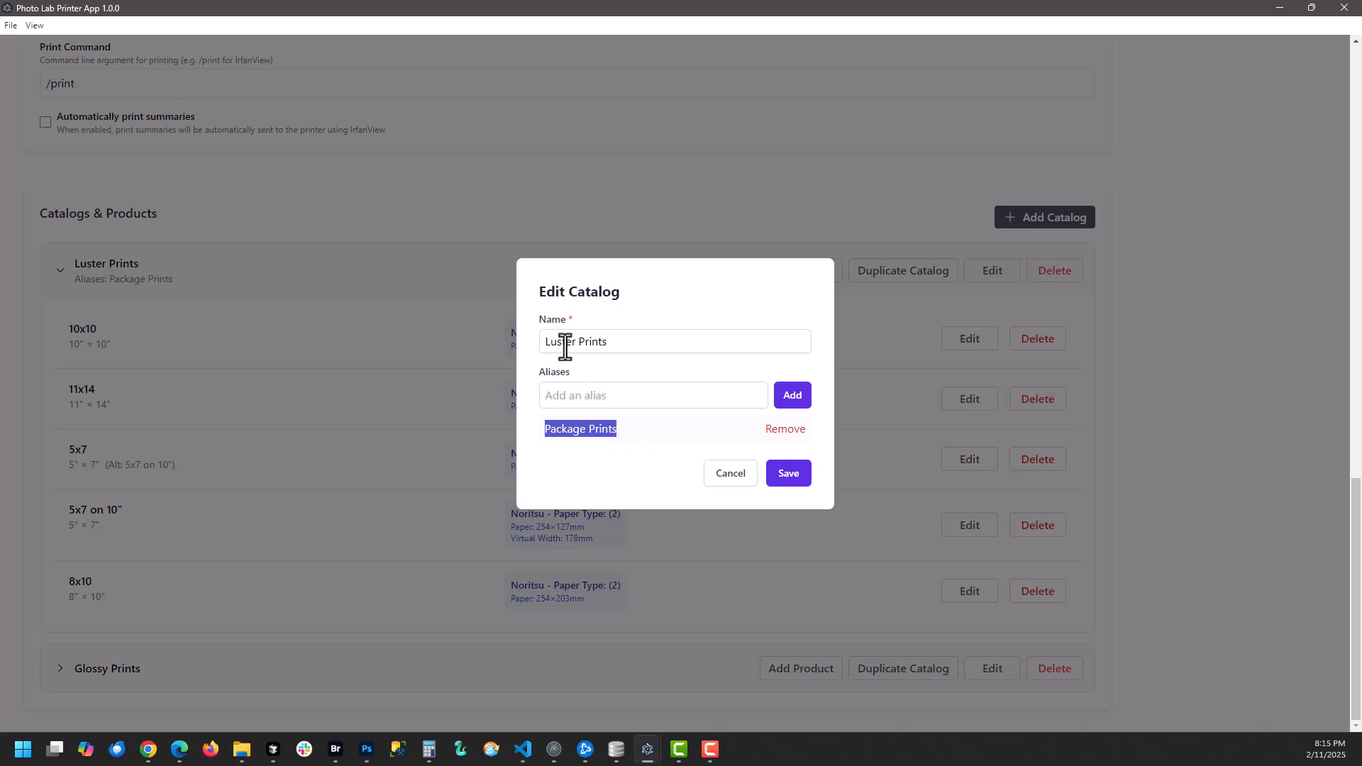
{"action": "left_click", "coordinate": [729, 475]}
{"action": "scroll", "coordinate": [225, 274], "scroll_direction": "up", "scroll_amount": 10}
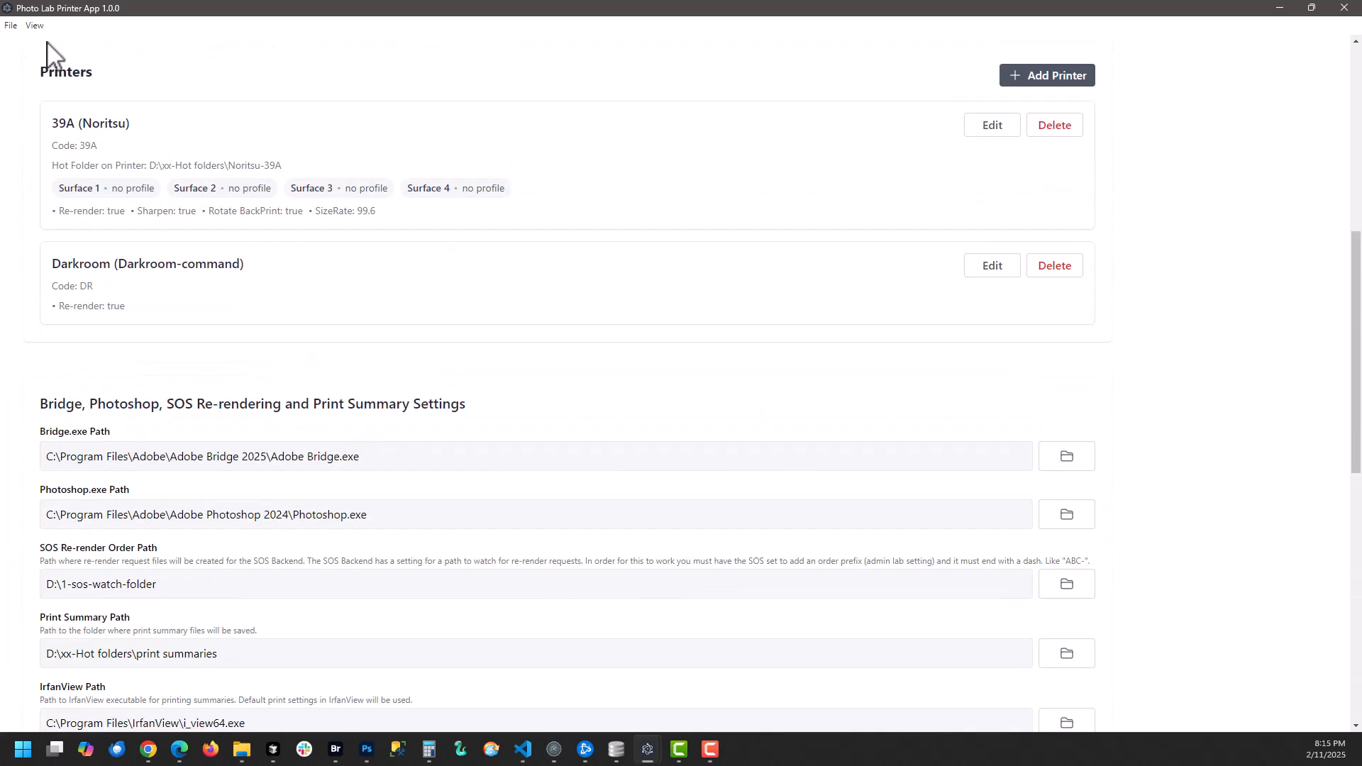
Step: Open the order history and review the printed batches and their image lists
{"action": "left_click", "coordinate": [34, 25]}
{"action": "left_click", "coordinate": [50, 94]}
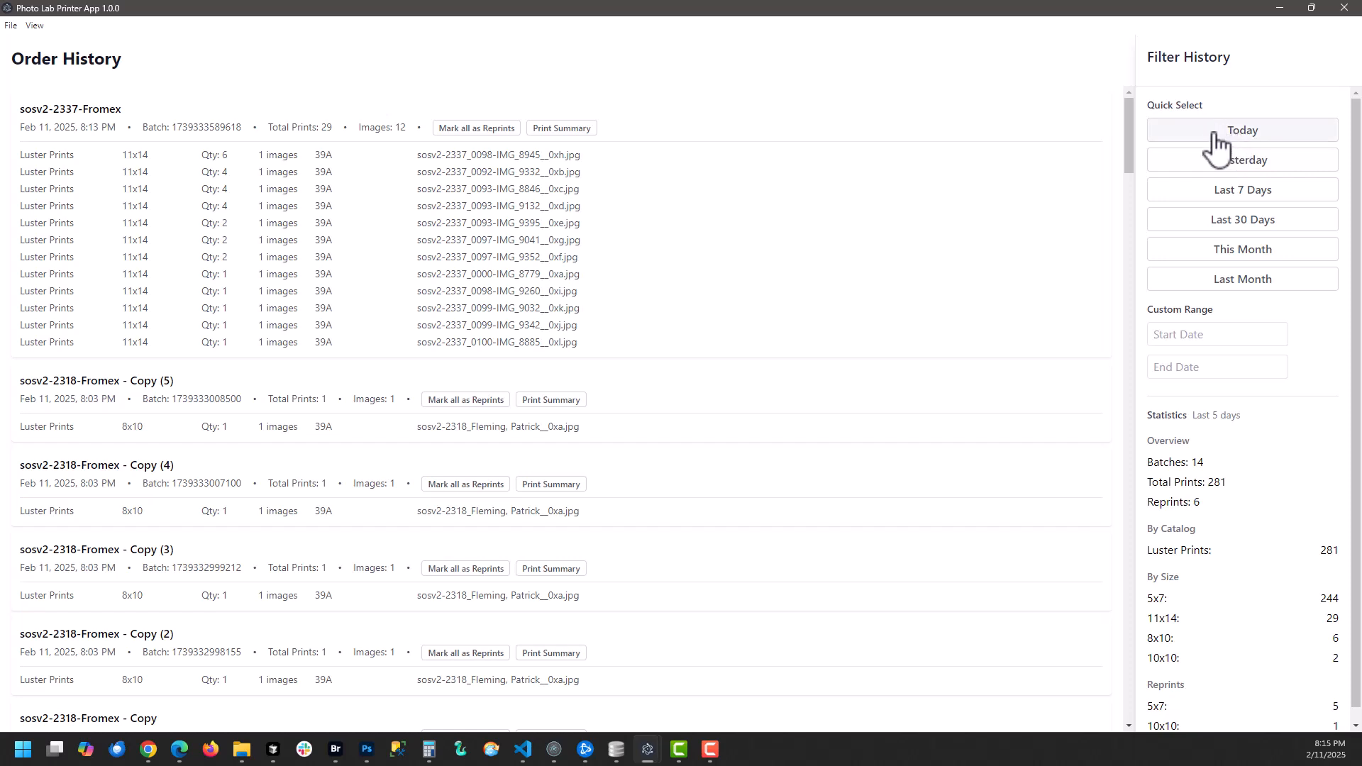
{"action": "scroll", "coordinate": [947, 238], "scroll_direction": "down", "scroll_amount": 7}
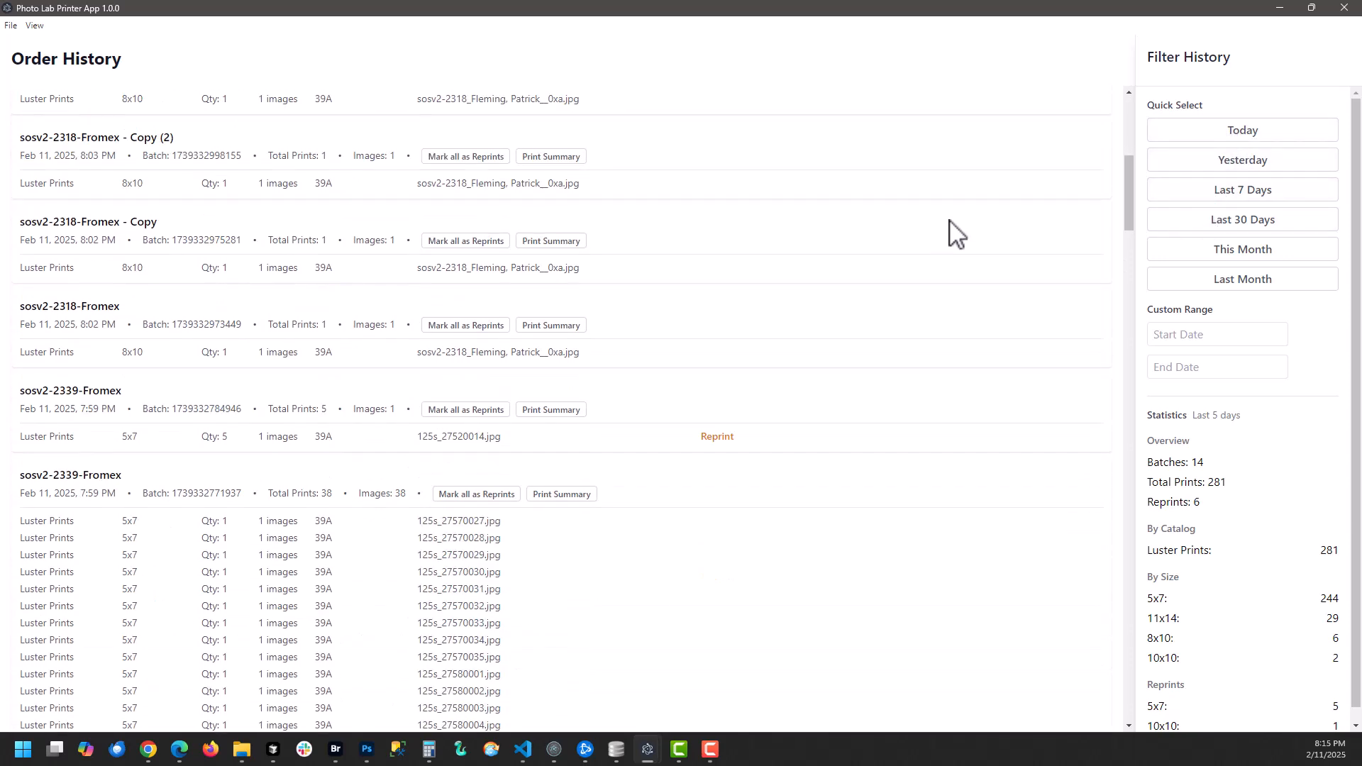
{"action": "left_click_drag", "start_coordinate": [1129, 183], "coordinate": [1144, 71]}
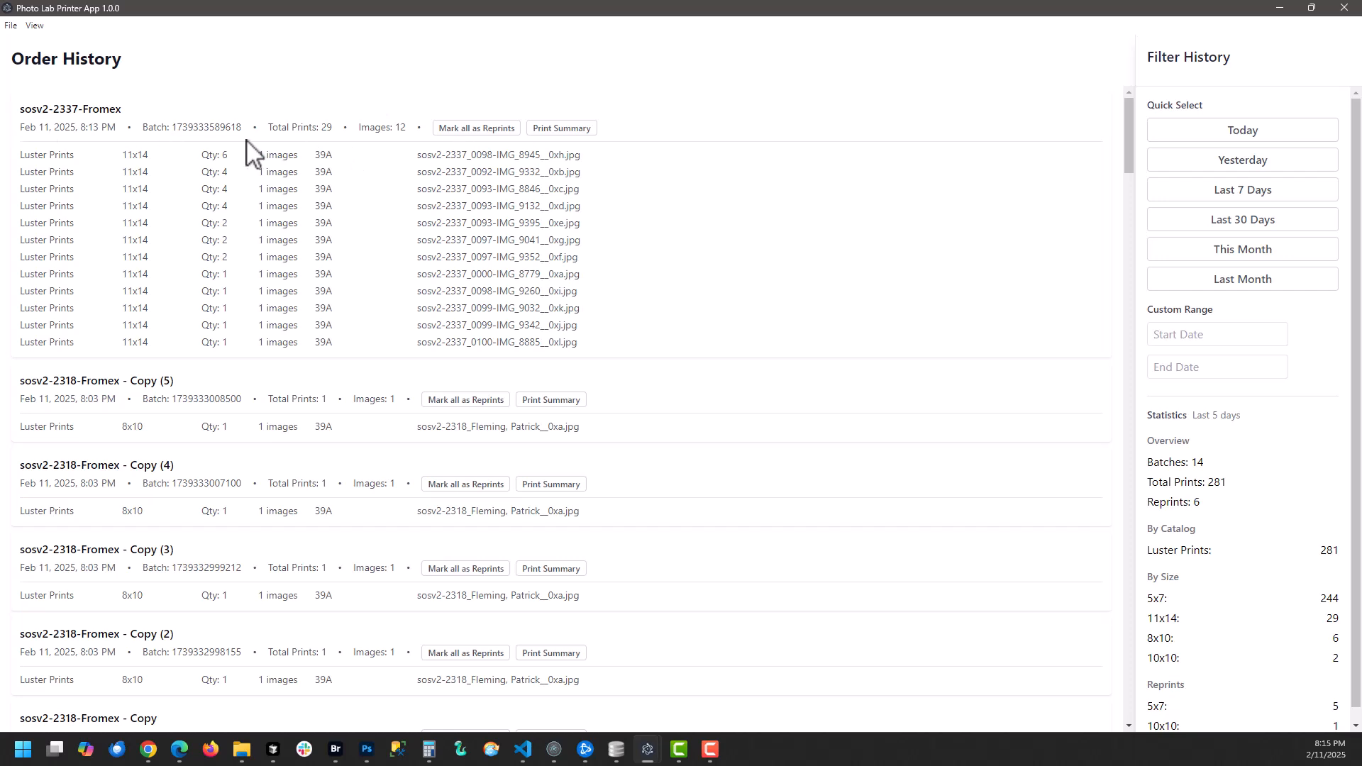
{"action": "scroll", "coordinate": [200, 209], "scroll_direction": "down", "scroll_amount": 18}
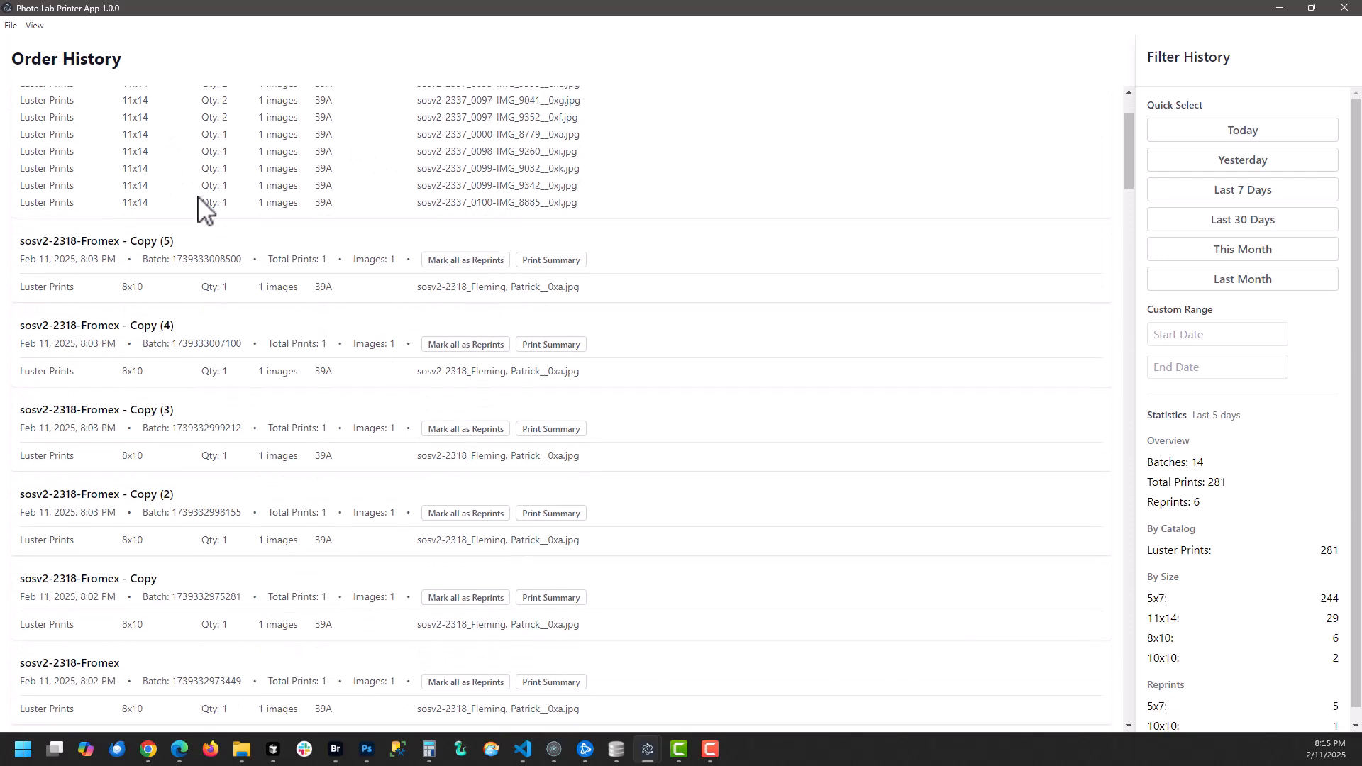
{"action": "scroll", "coordinate": [200, 209], "scroll_direction": "down", "scroll_amount": 10}
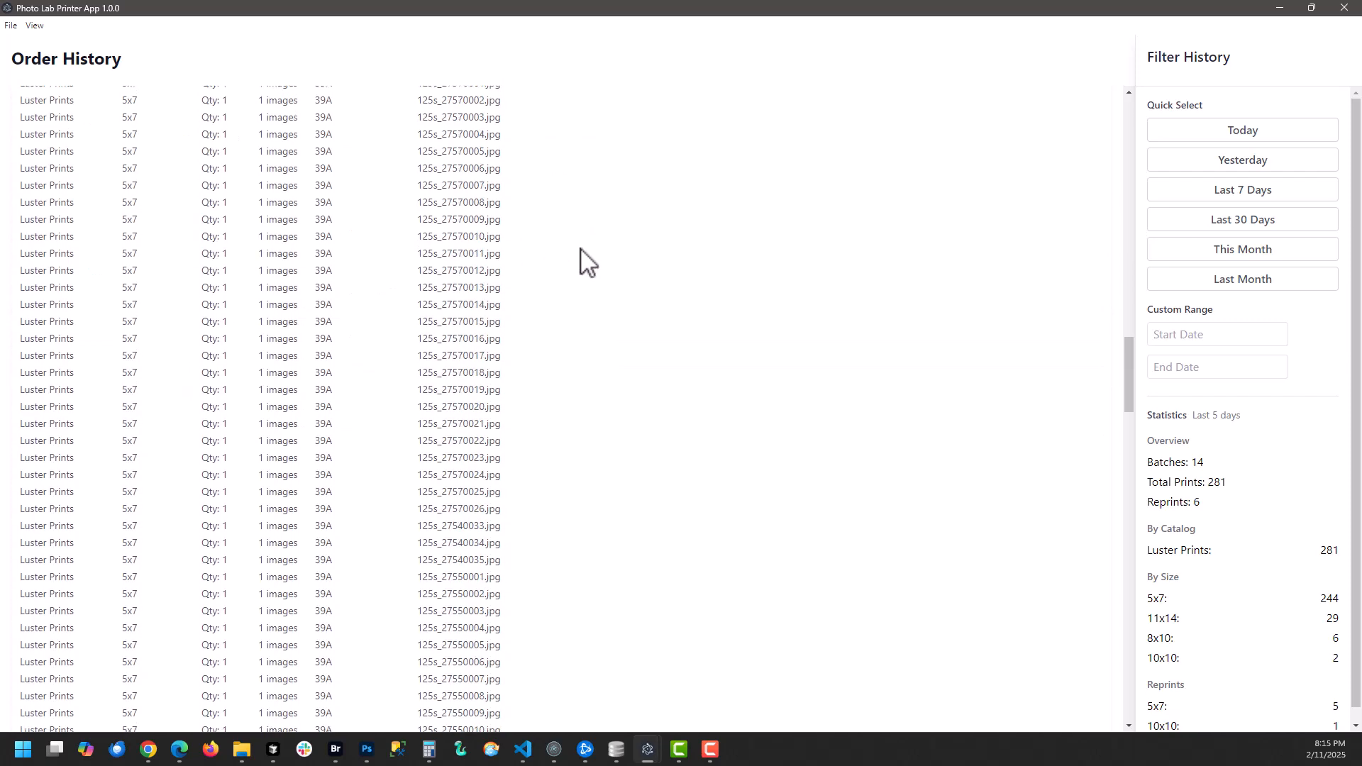
Step: Mark the whole batch of the Fromex - Copy (5) order as reprints in the order history
{"action": "scroll", "coordinate": [462, 249], "scroll_direction": "up", "scroll_amount": 20}
{"action": "scroll", "coordinate": [468, 254], "scroll_direction": "up", "scroll_amount": 4}
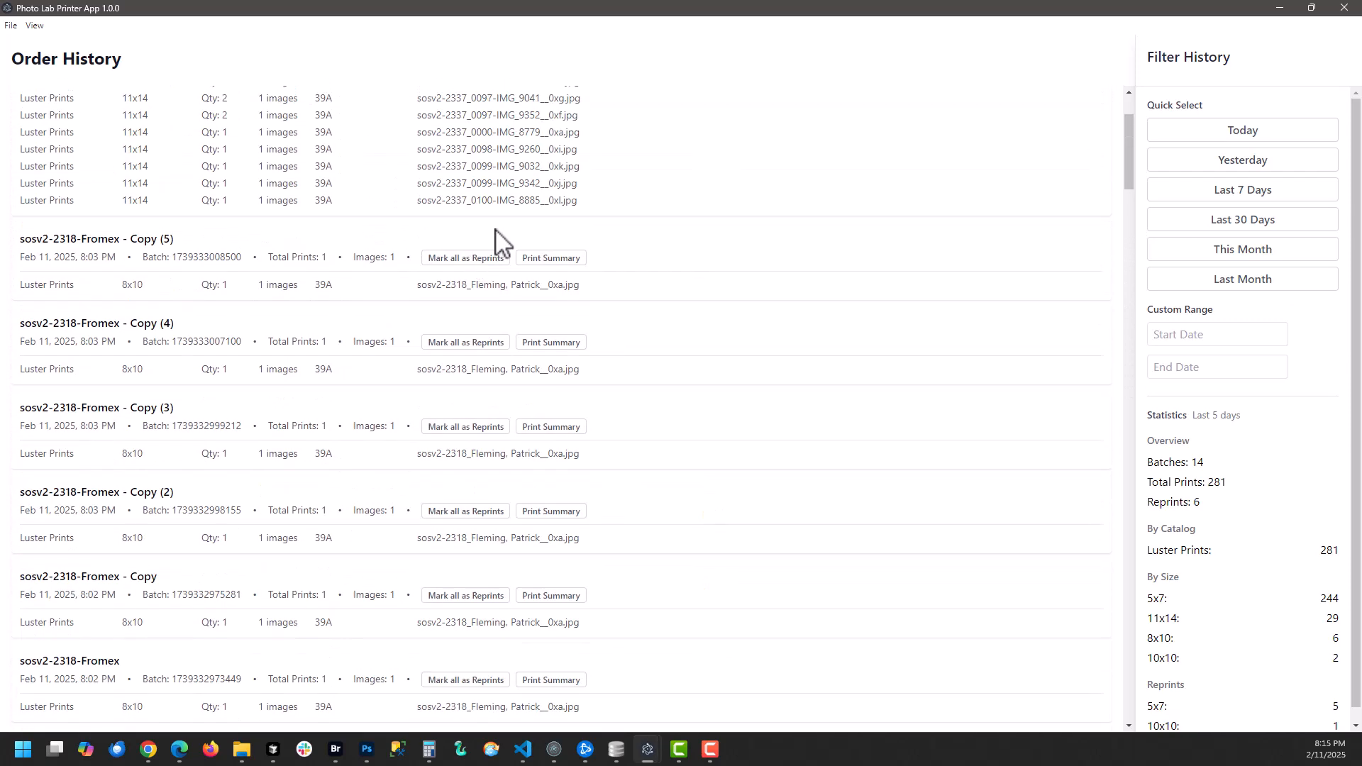
{"action": "left_click", "coordinate": [451, 260]}
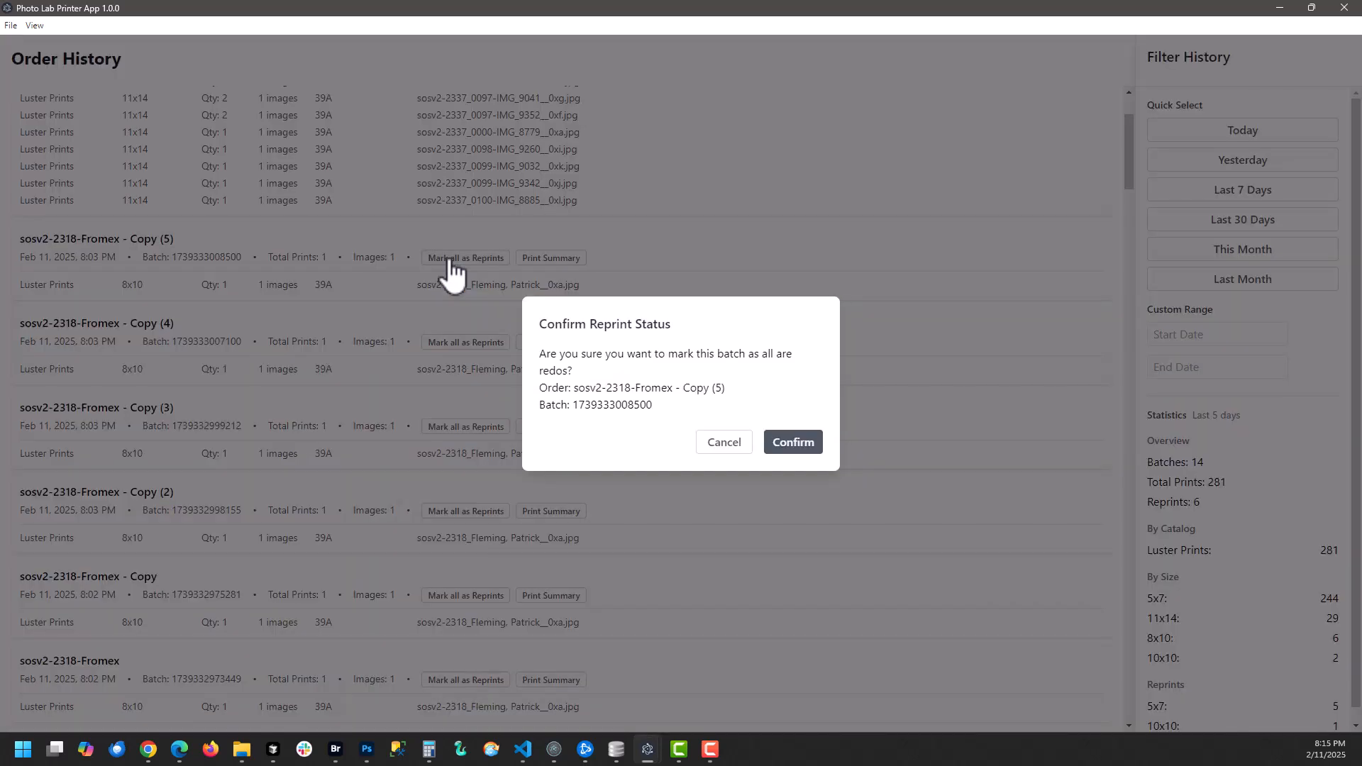
{"action": "left_click", "coordinate": [802, 447]}
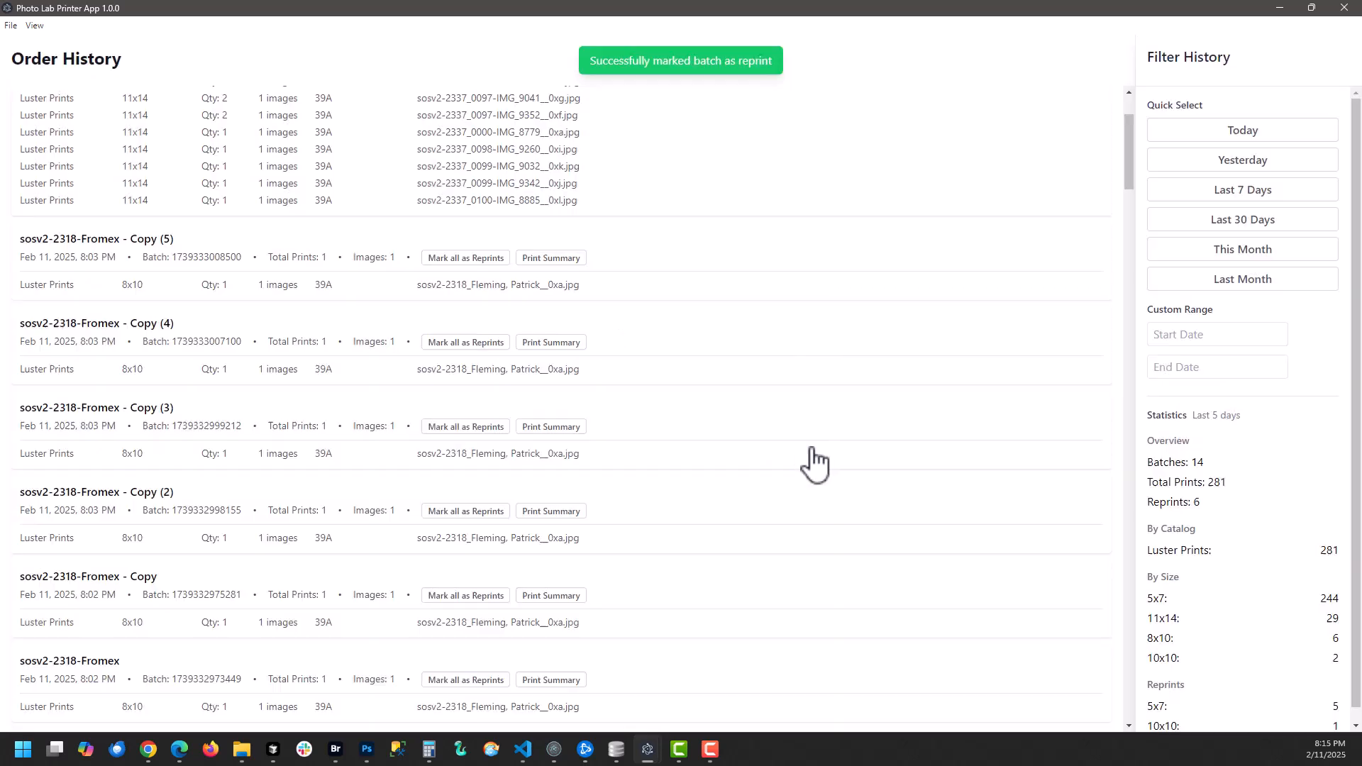
{"action": "scroll", "coordinate": [602, 289], "scroll_direction": "up", "scroll_amount": 2}
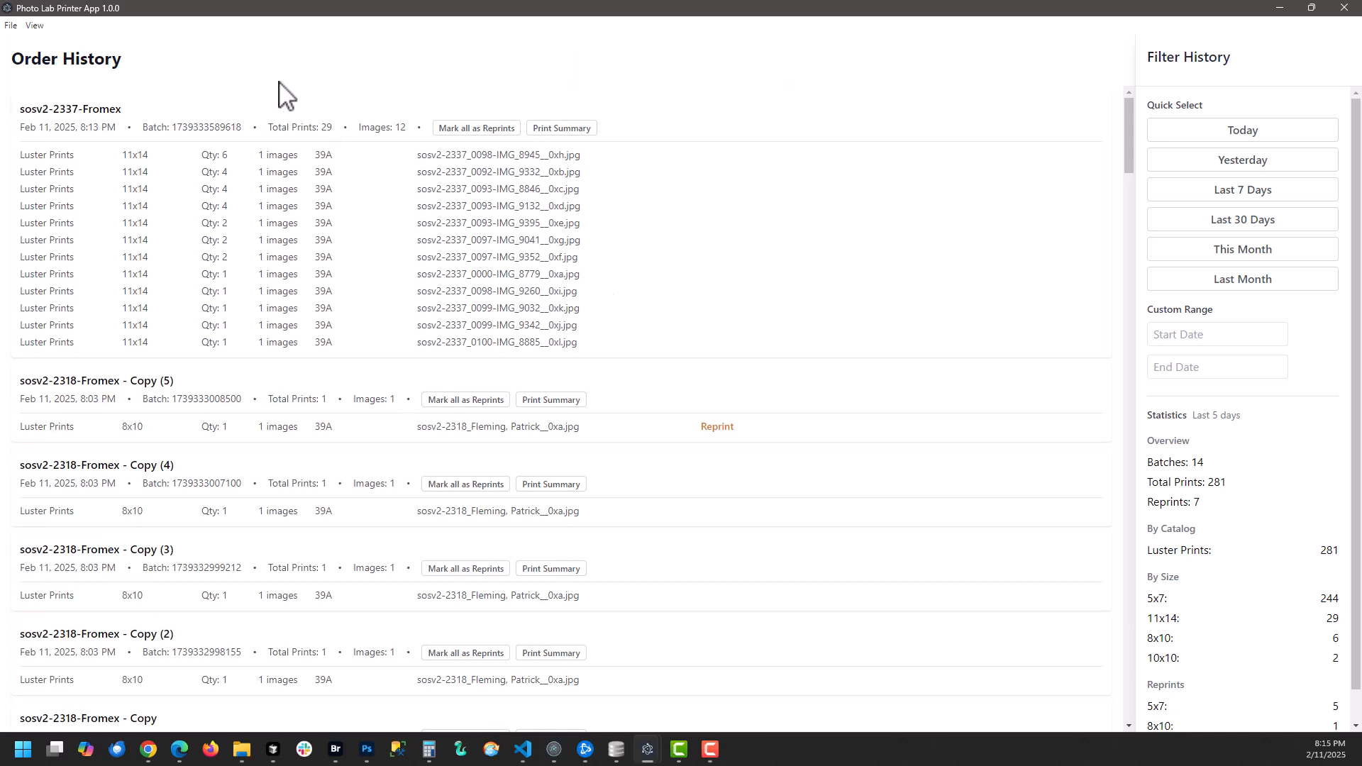
Step: Mark the 38-image Fromex batch of 5x7 Luster Prints as reprints in the order history
{"action": "scroll", "coordinate": [602, 430], "scroll_direction": "down", "scroll_amount": 17}
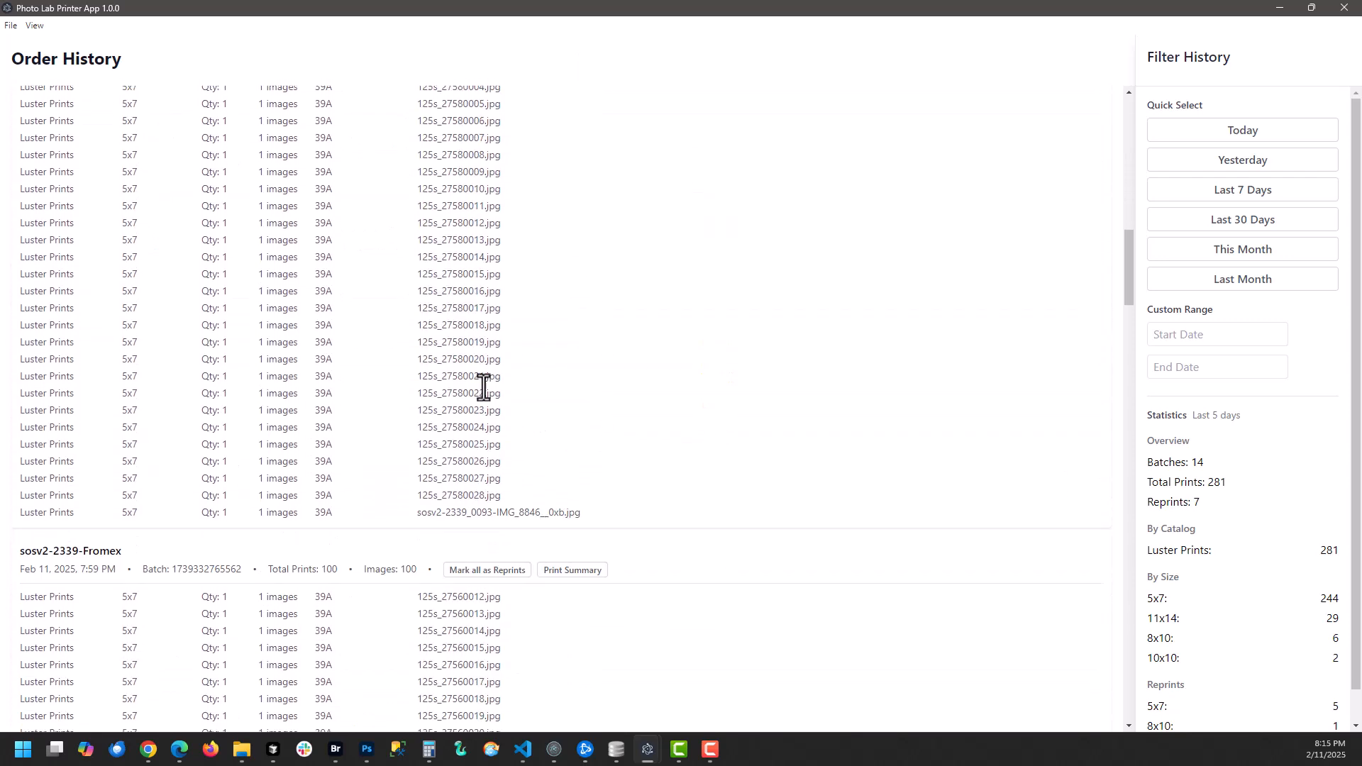
{"action": "scroll", "coordinate": [483, 386], "scroll_direction": "up", "scroll_amount": 6}
{"action": "left_click", "coordinate": [534, 279]}
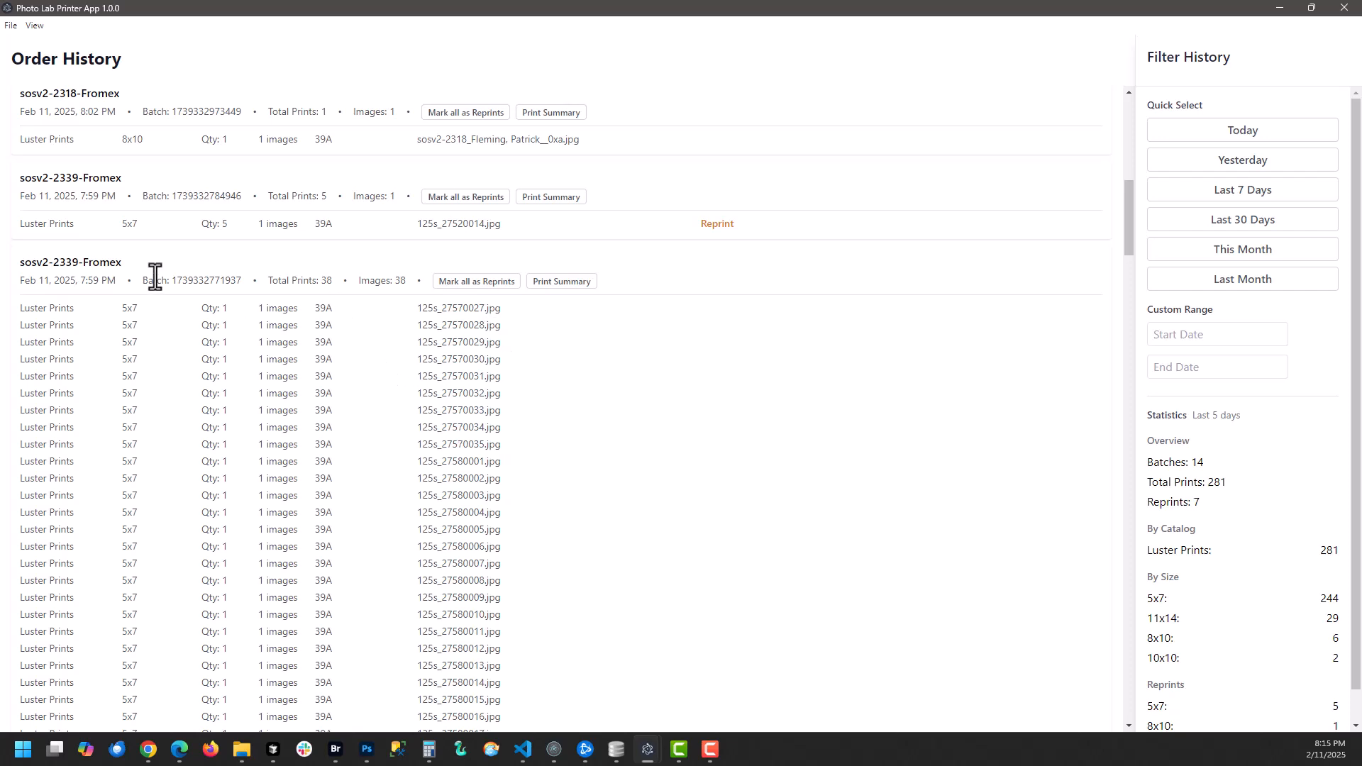
{"action": "left_click", "coordinate": [473, 282]}
{"action": "left_click", "coordinate": [790, 444]}
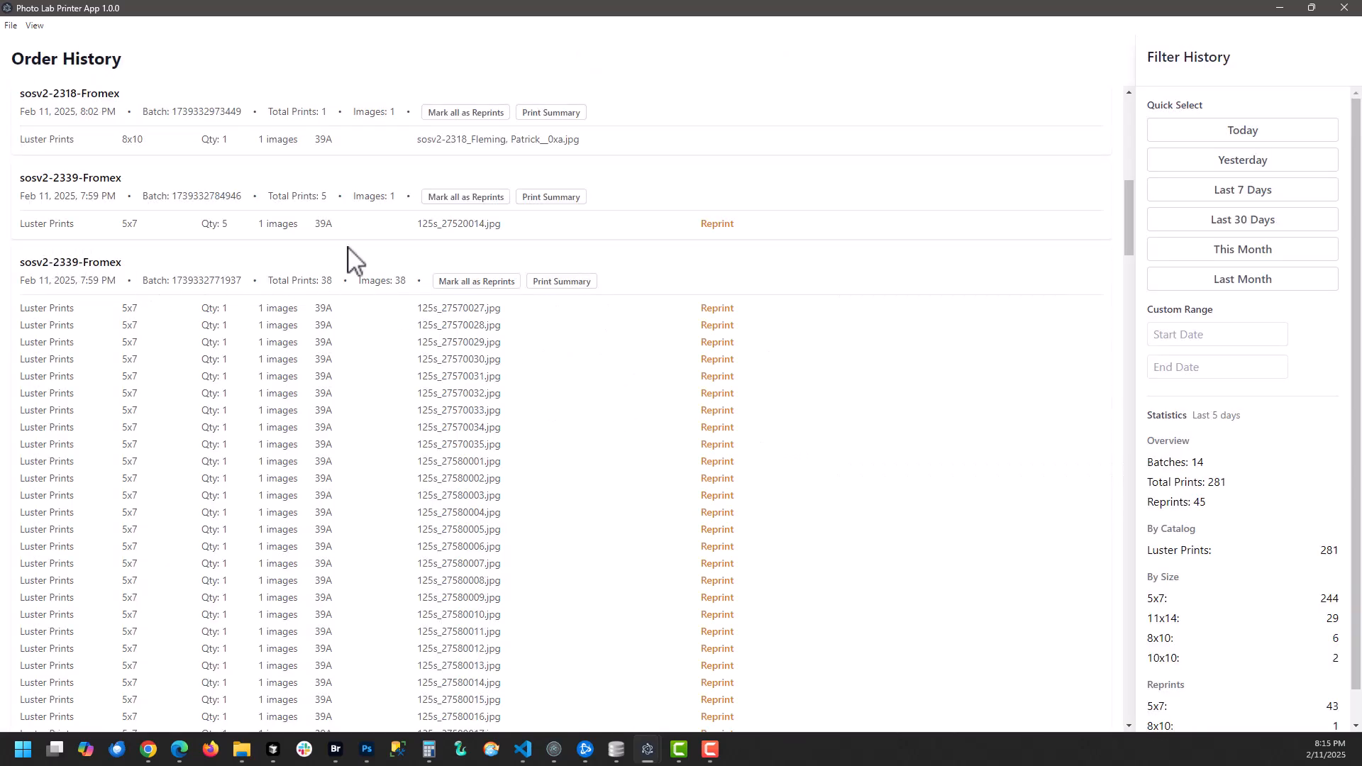
Step: Return to the orders view and examine the redo marks in the Fromex order just below Fromex-488 images-2aa
{"action": "left_click", "coordinate": [34, 26]}
{"action": "left_click", "coordinate": [46, 62]}
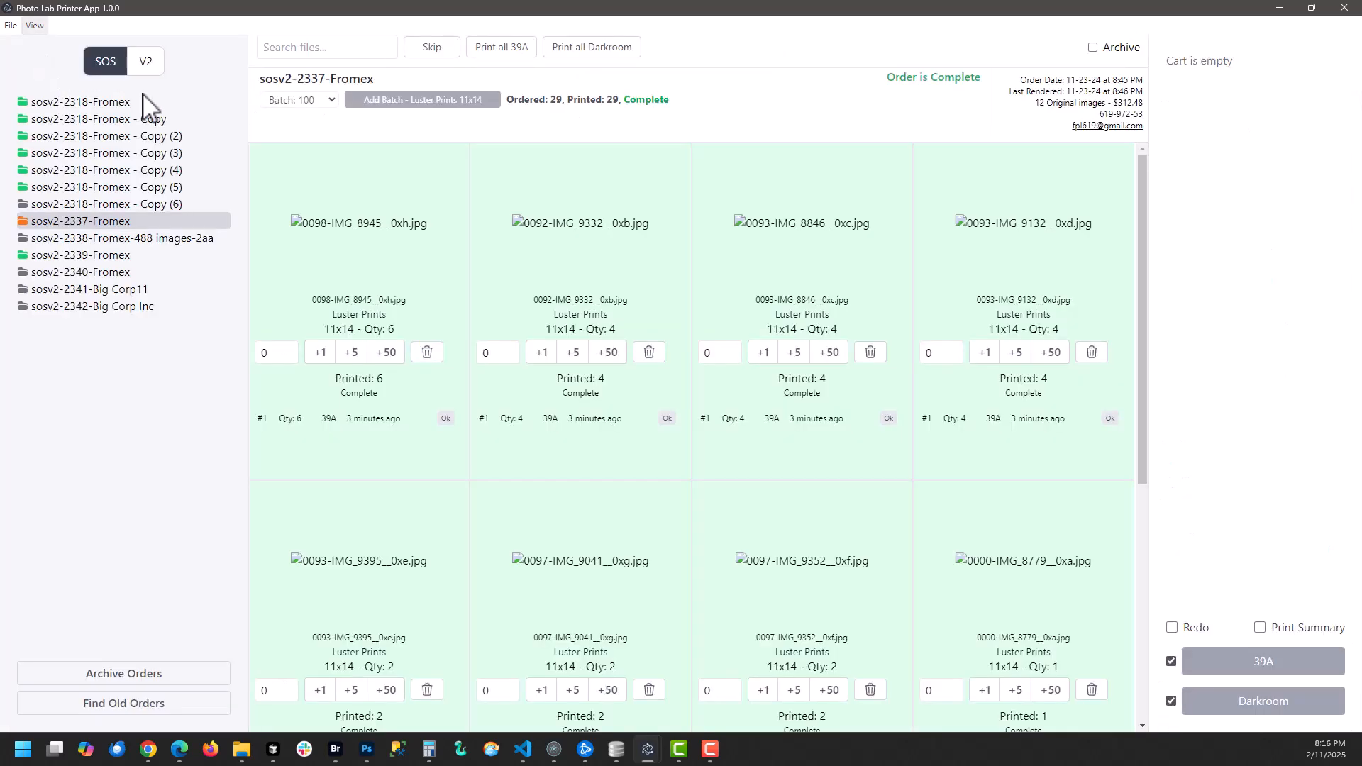
{"action": "left_click", "coordinate": [107, 257]}
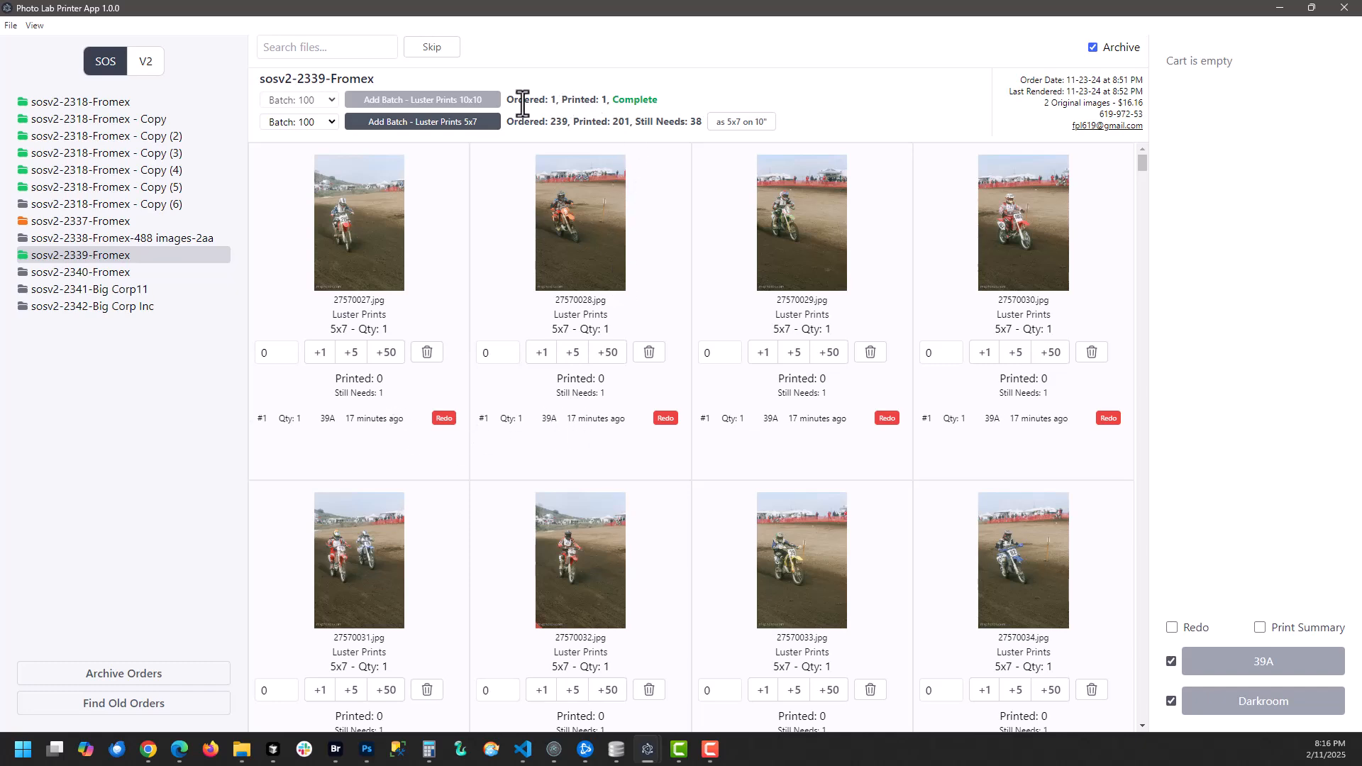
{"action": "scroll", "coordinate": [555, 410], "scroll_direction": "down", "scroll_amount": 10}
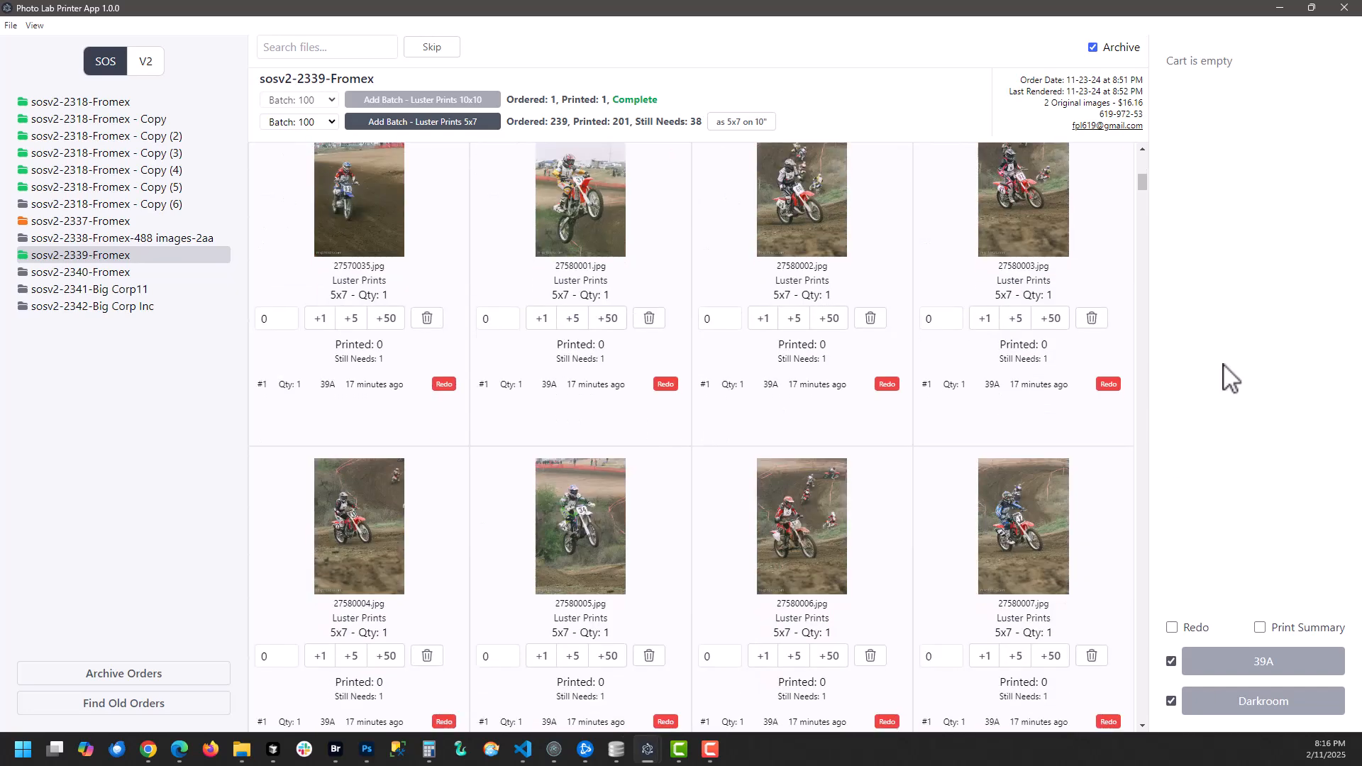
{"action": "left_click_drag", "start_coordinate": [1144, 185], "coordinate": [1144, 157]}
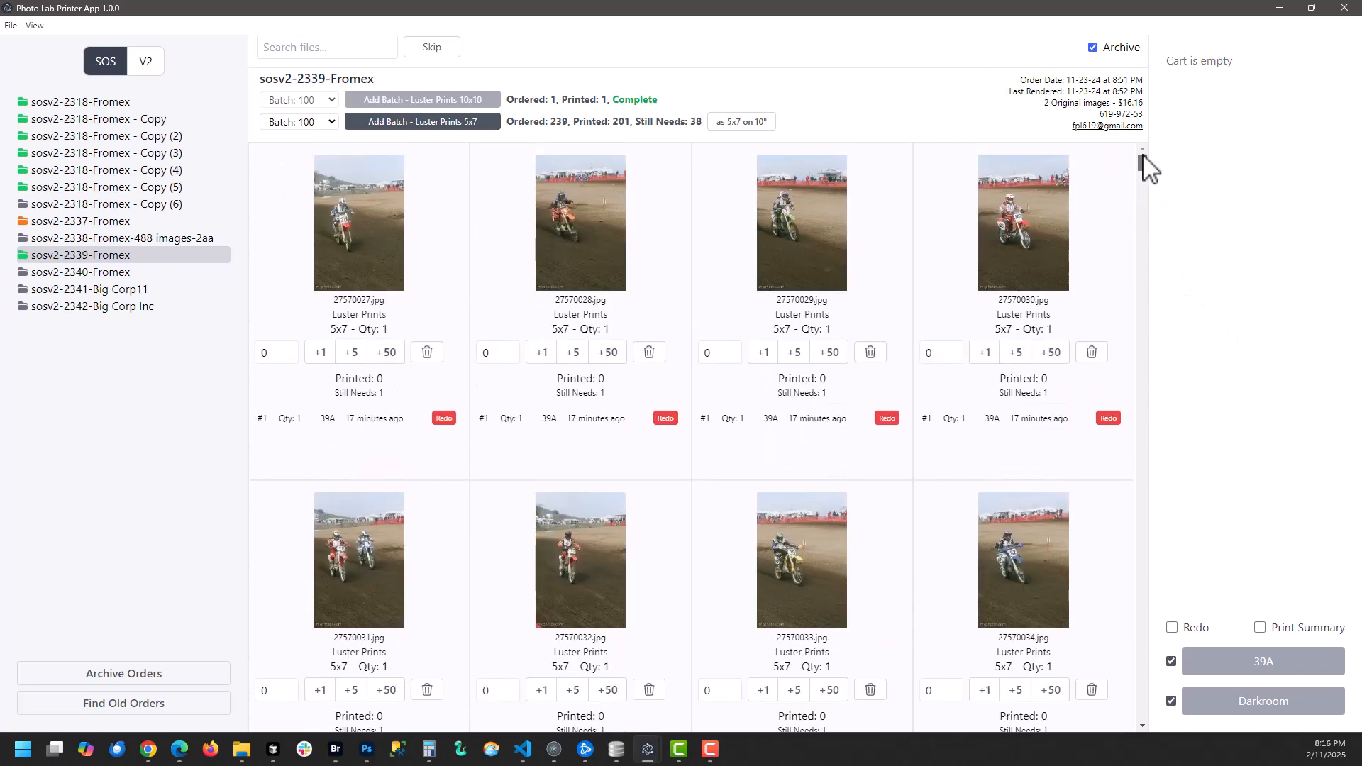